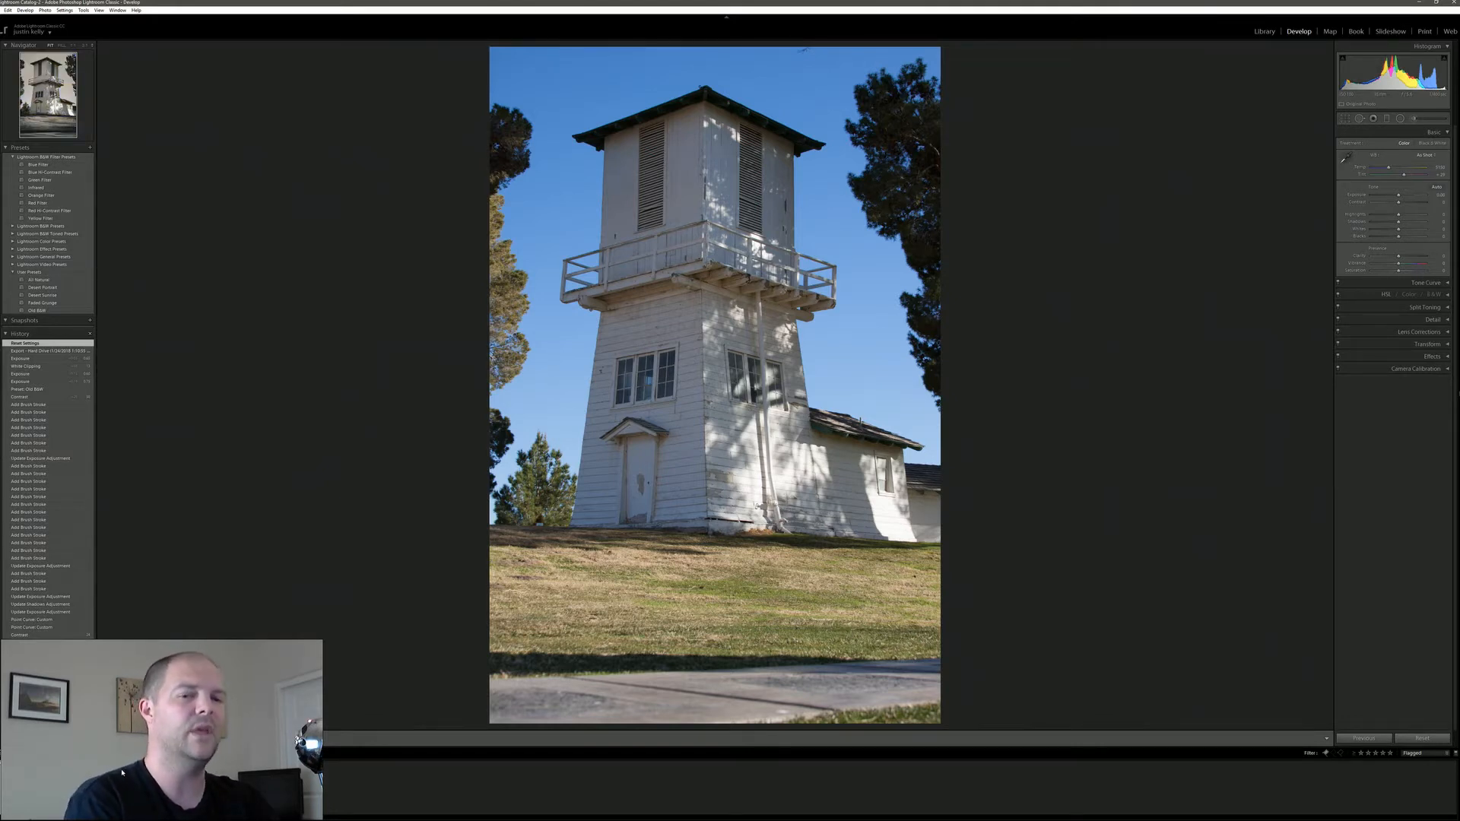
# View the toned virtual copy for reference and convert the original color photo of the tower to black and white.
pyautogui.click(87, 788)
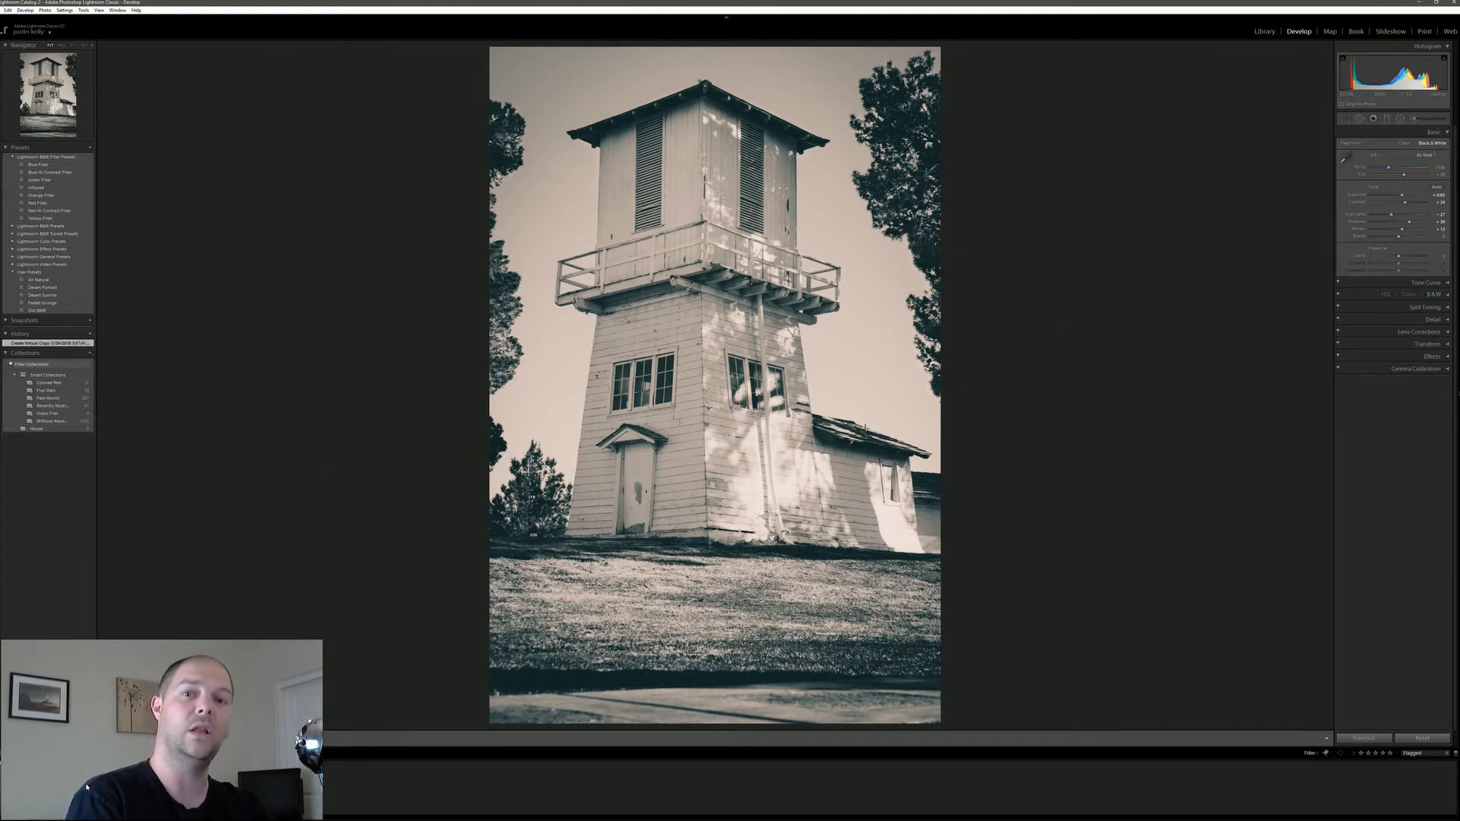
pyautogui.click(28, 788)
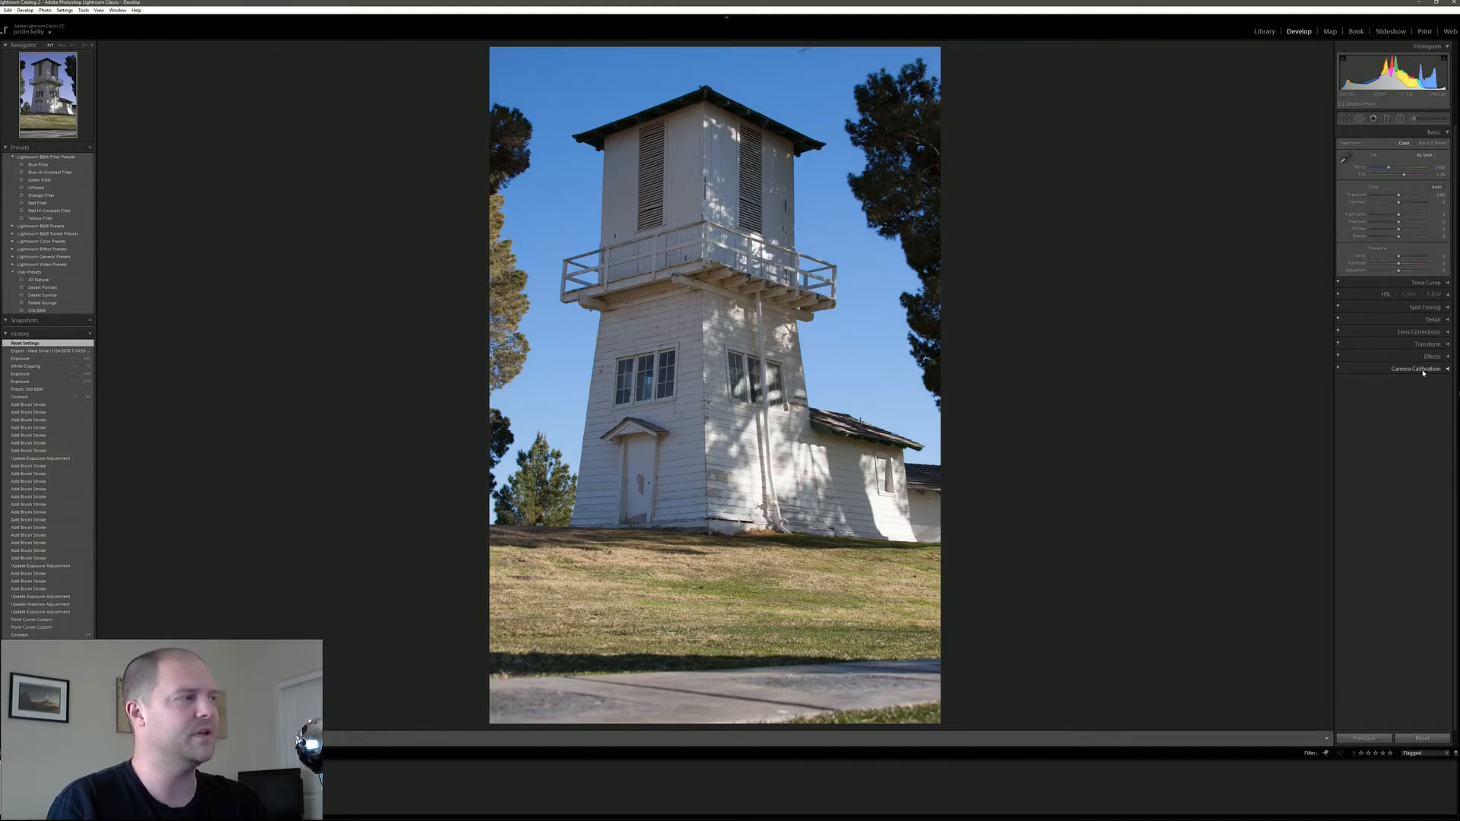
pyautogui.click(1433, 294)
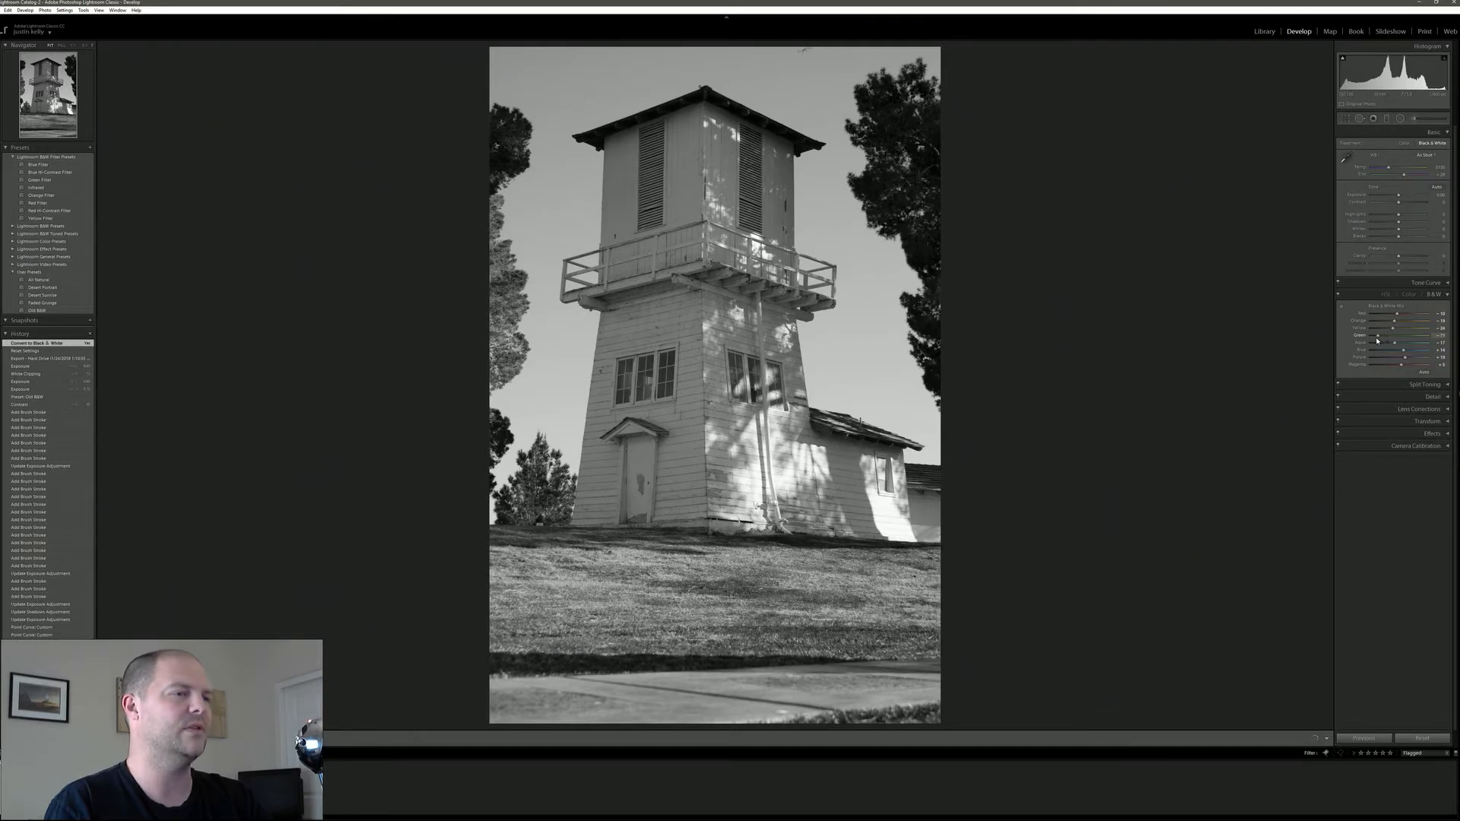
# Lower the Green level and raise the Orange and Yellow levels in the black-and-white mix.
pyautogui.moveTo(1384, 340); pyautogui.dragTo(1381, 337)
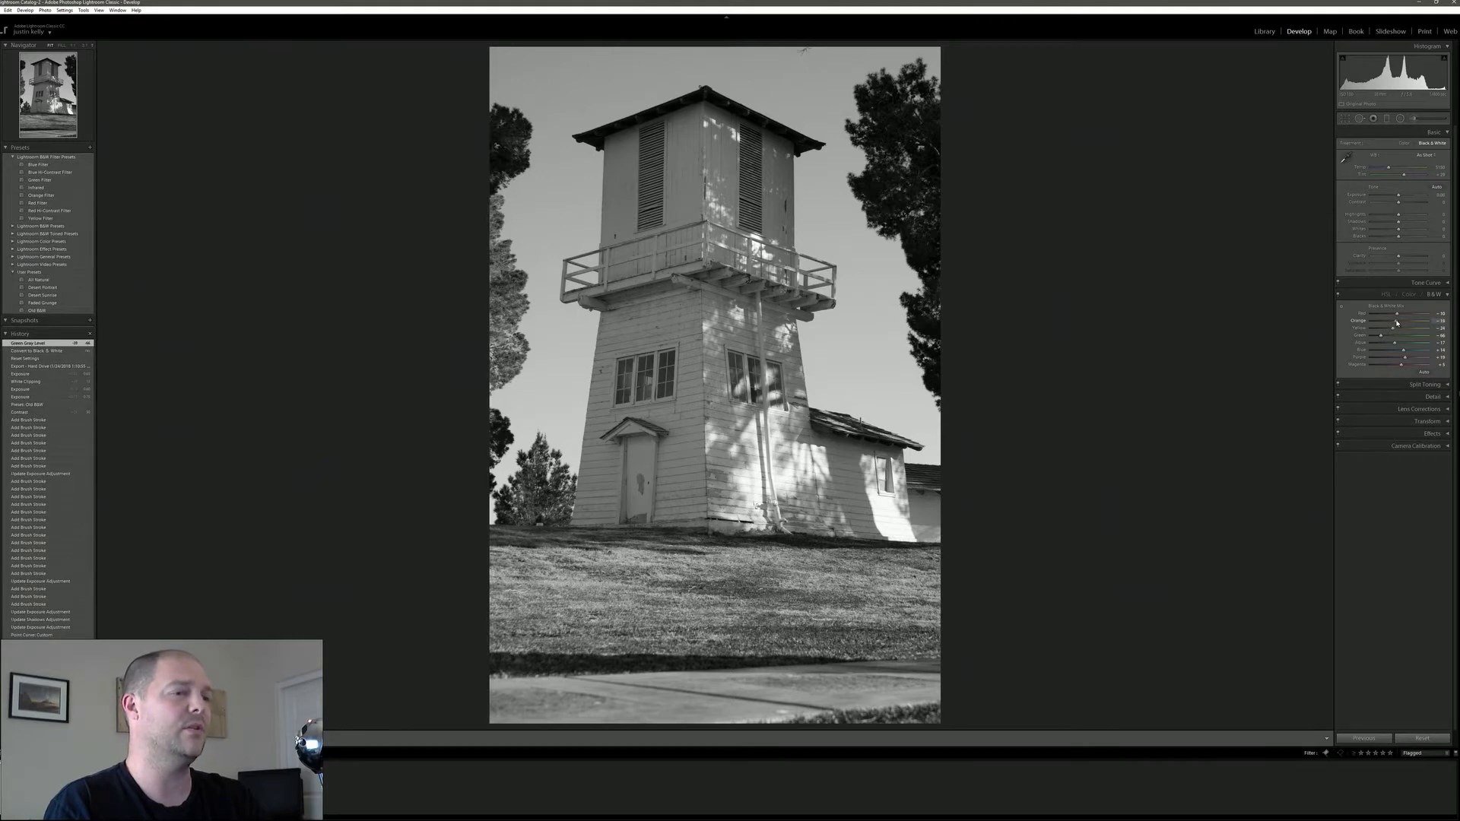
pyautogui.moveTo(1397, 323)
pyautogui.mouseDown()
pyautogui.moveTo(1416, 327)
pyautogui.moveTo(1401, 330)
pyautogui.mouseUp()
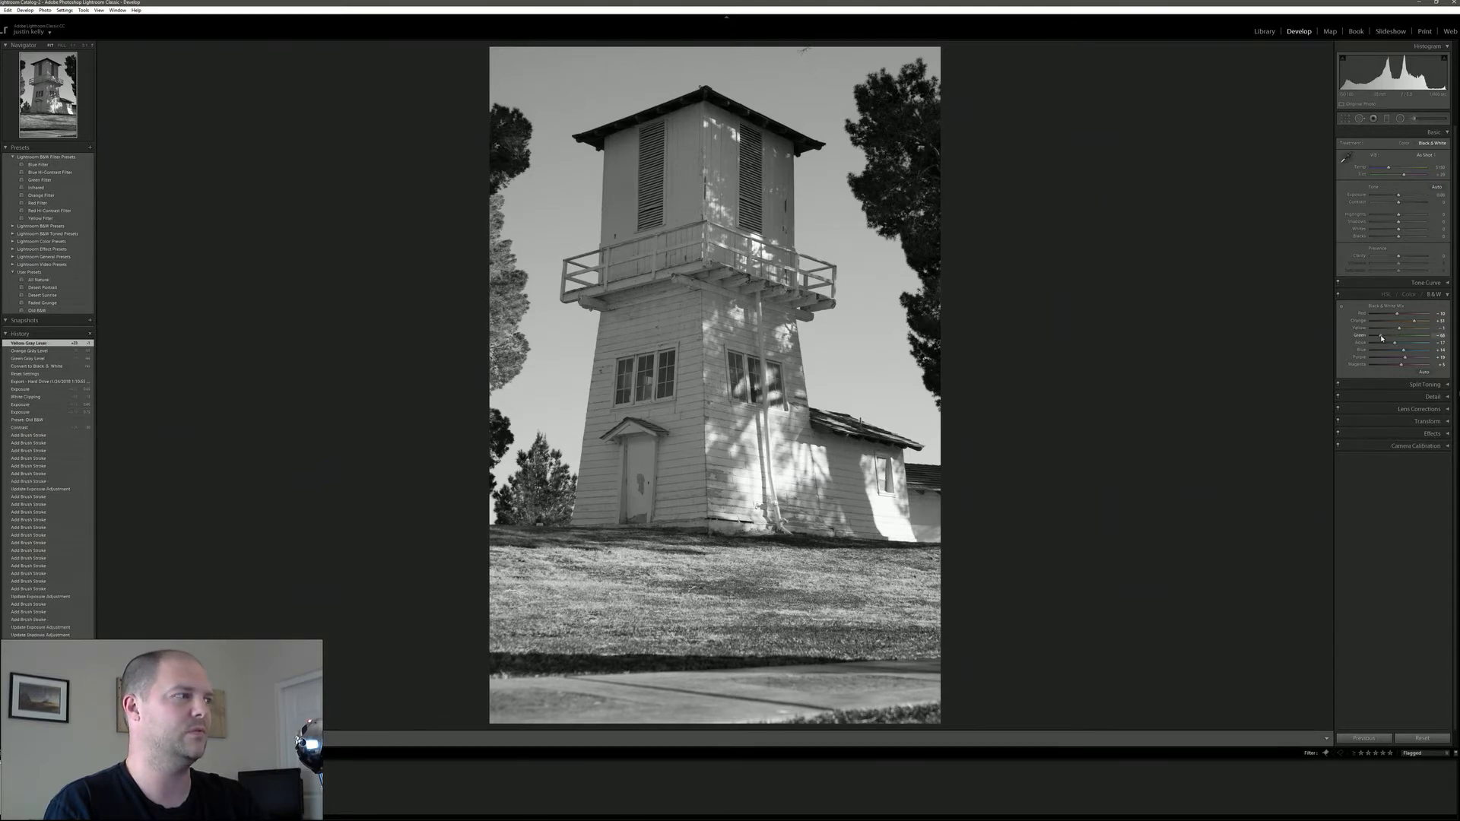
pyautogui.moveTo(1382, 338); pyautogui.dragTo(1381, 338)
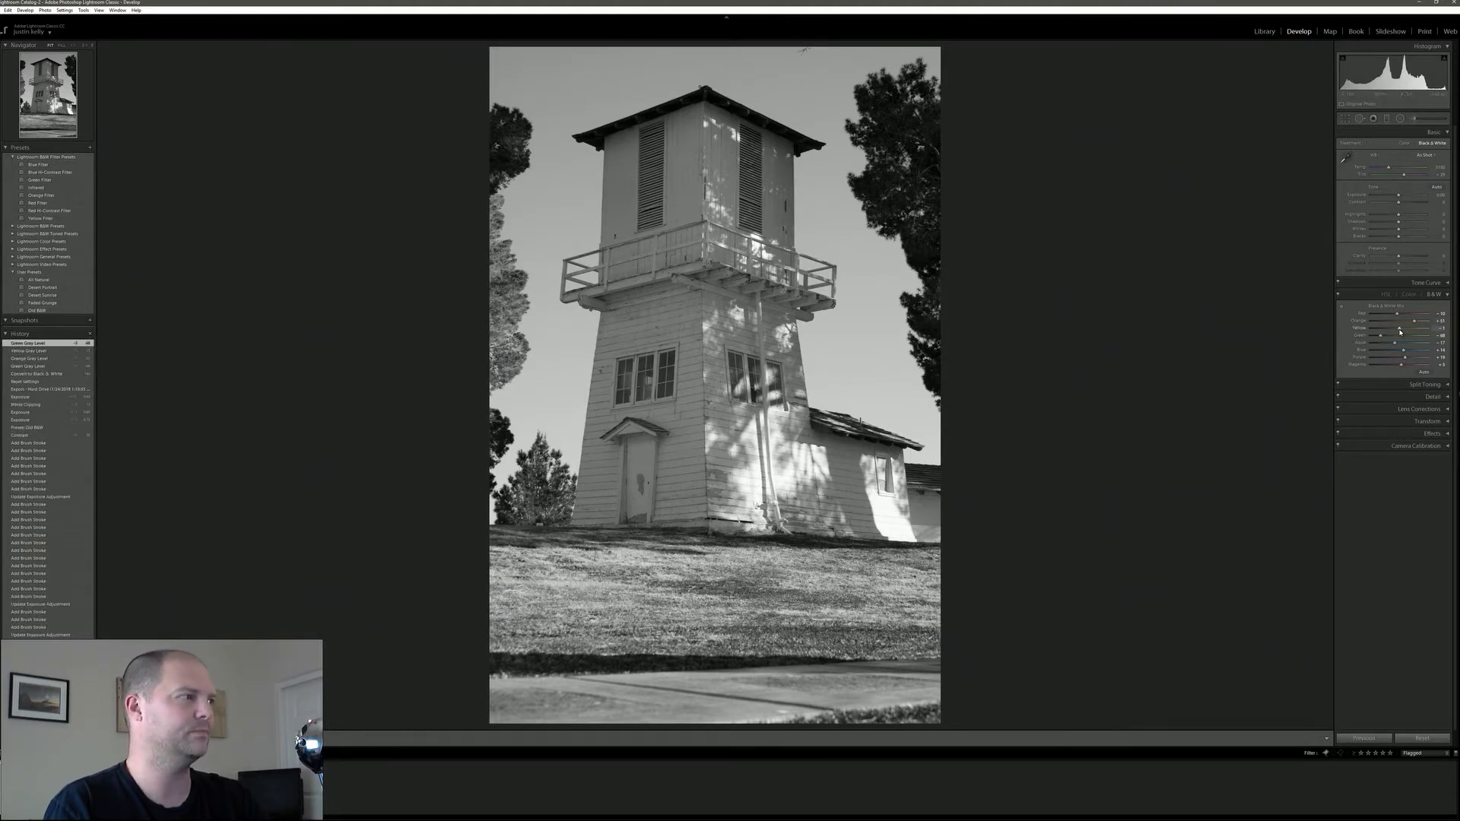
pyautogui.moveTo(1400, 332); pyautogui.dragTo(1402, 330)
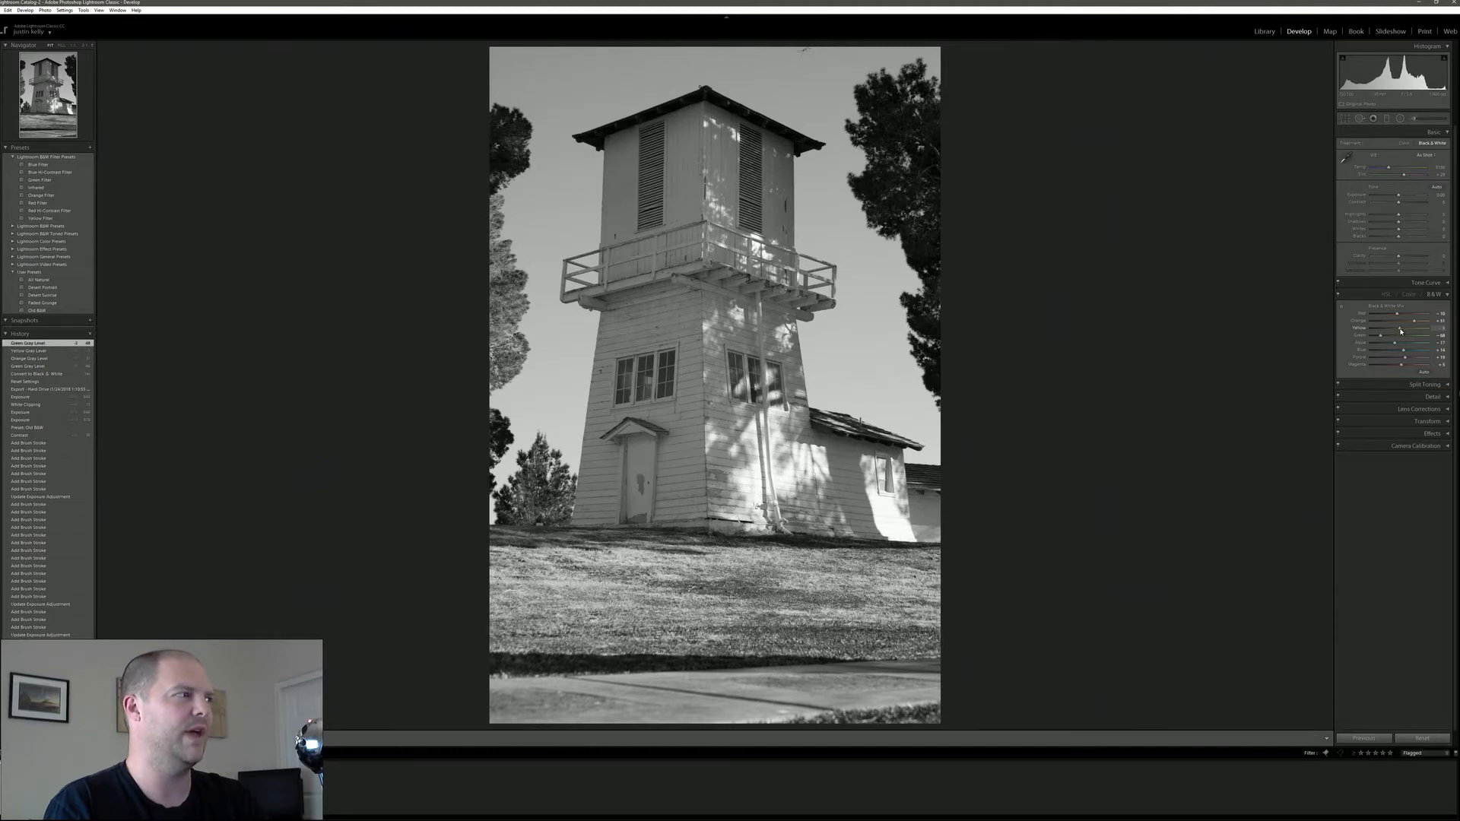
pyautogui.moveTo(1401, 331); pyautogui.dragTo(1401, 331)
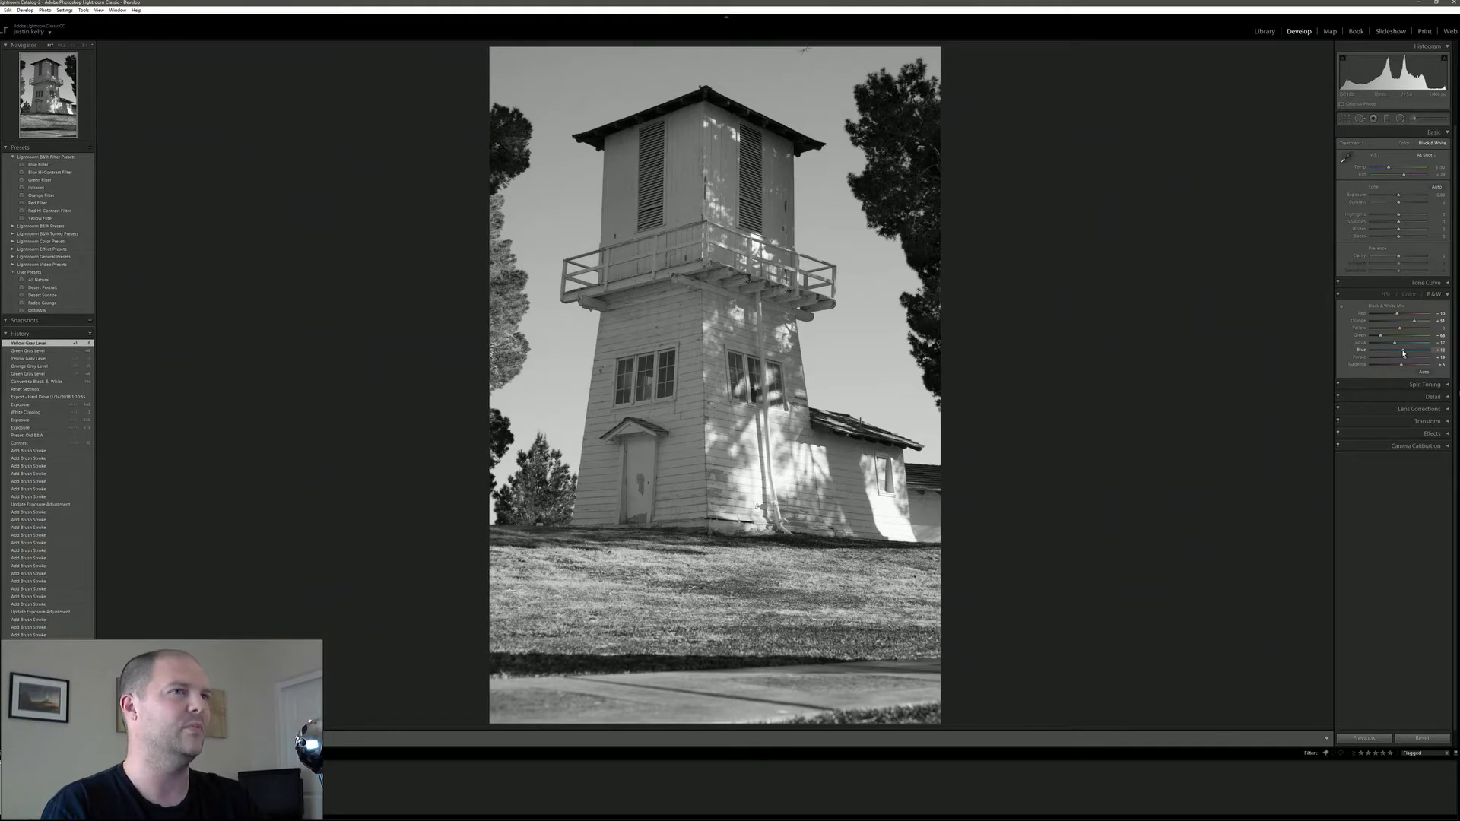
# Try darkening the sky with a lower Blue level in the black-and-white mix and inspect the edges around the tower.
pyautogui.moveTo(1405, 353); pyautogui.dragTo(1400, 352)
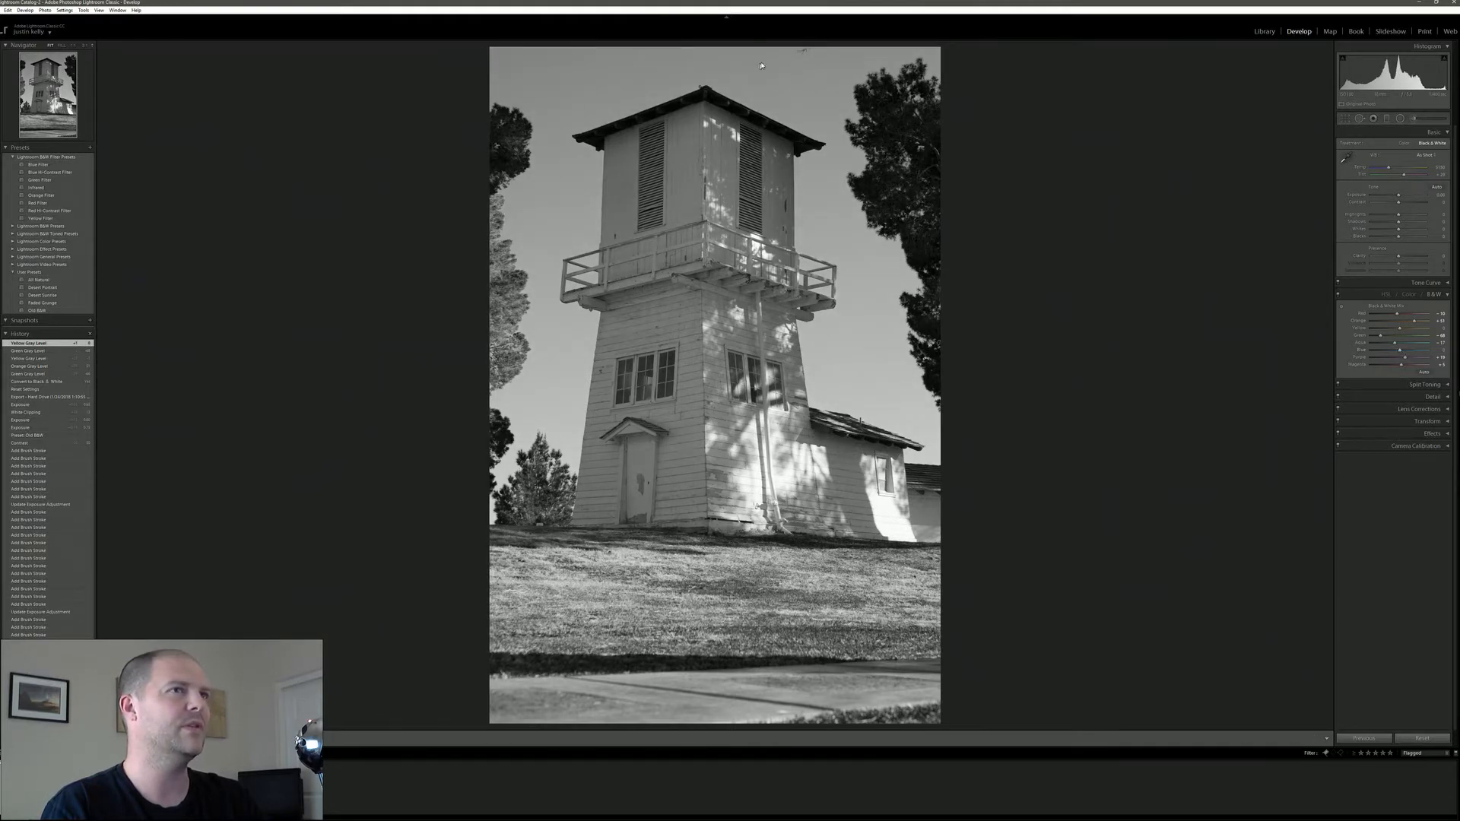
pyautogui.click(852, 132)
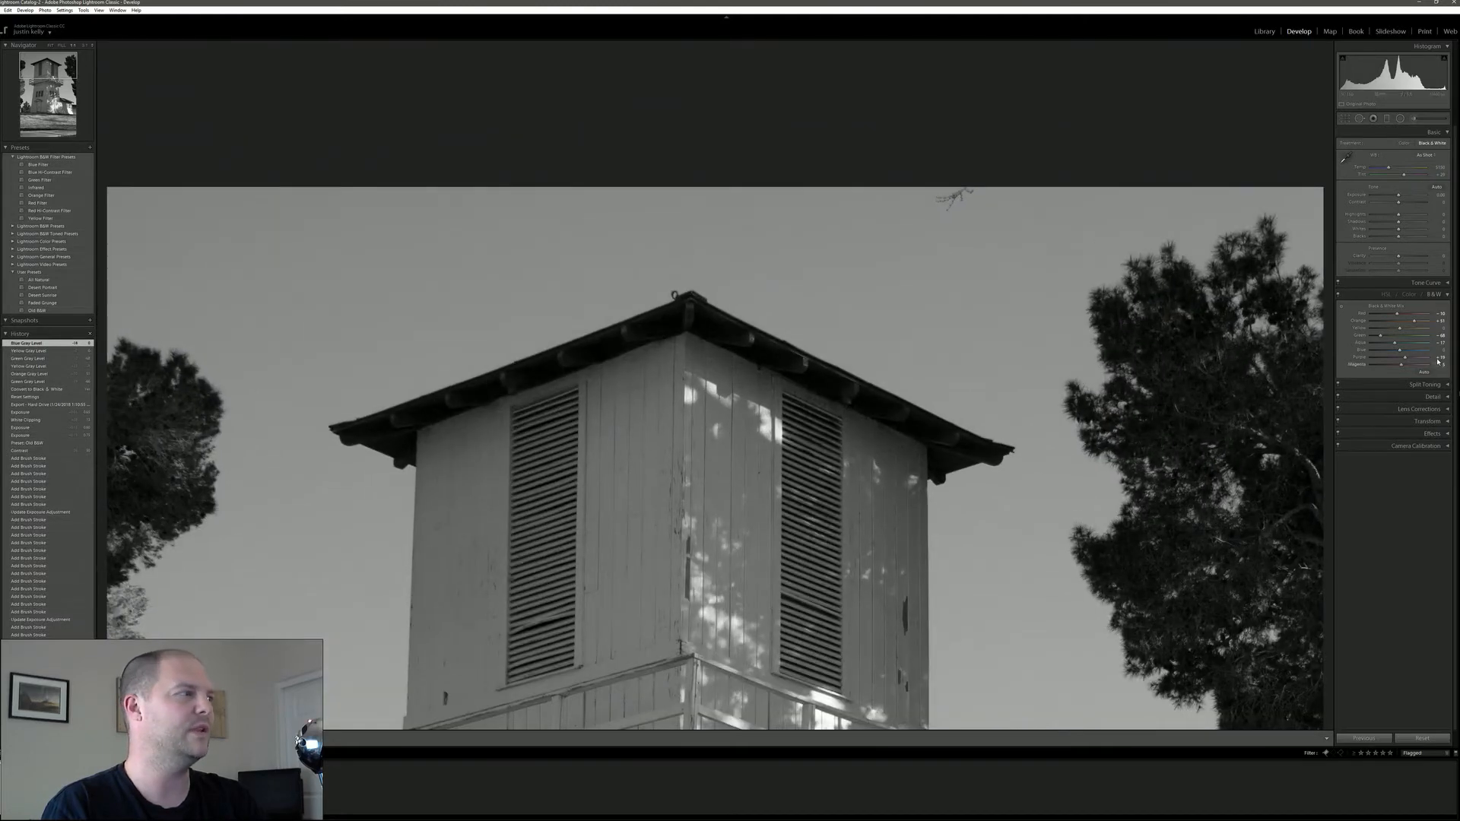
pyautogui.moveTo(1400, 352); pyautogui.dragTo(1393, 352)
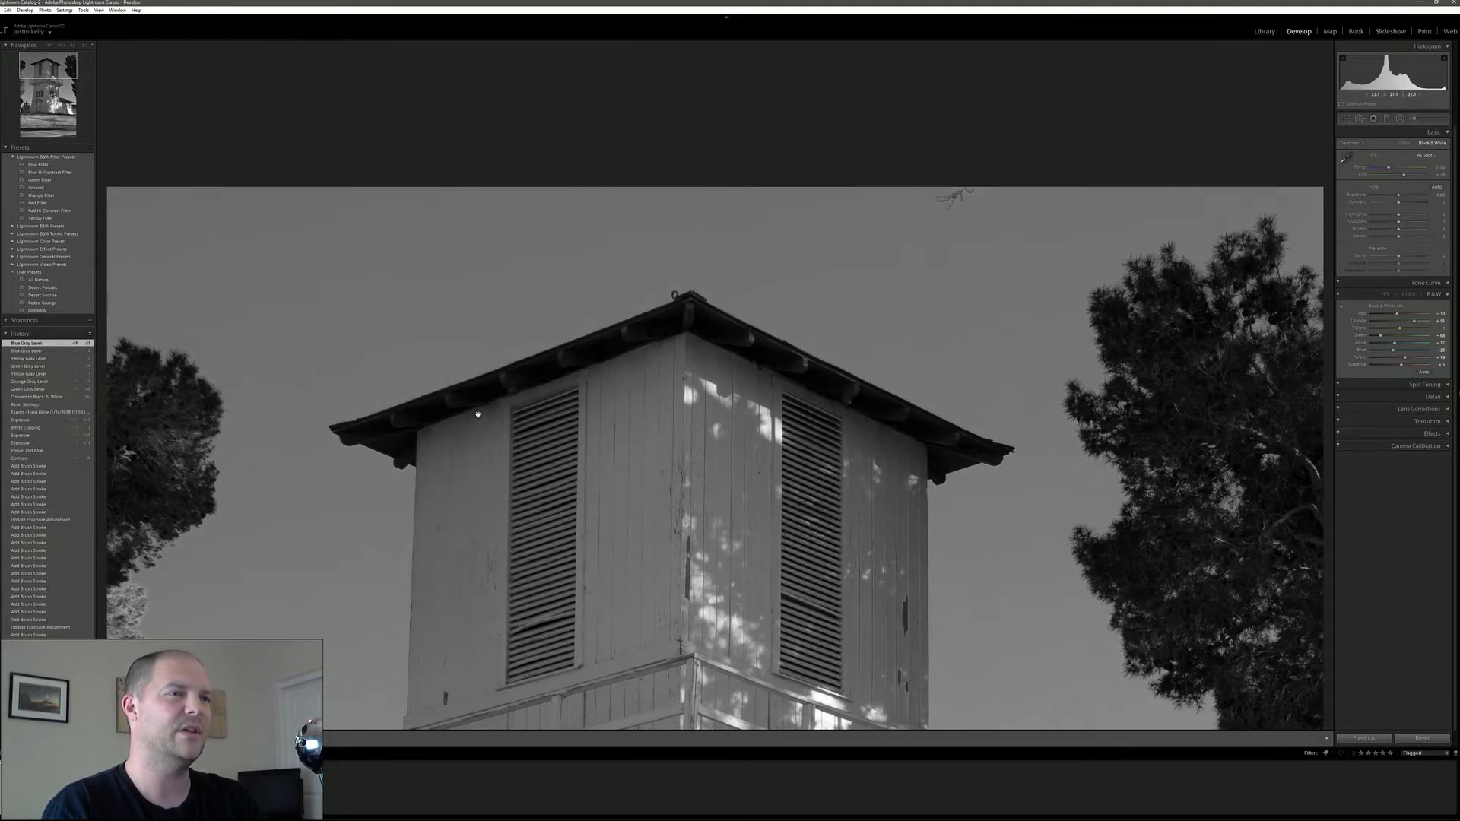
pyautogui.click(434, 296)
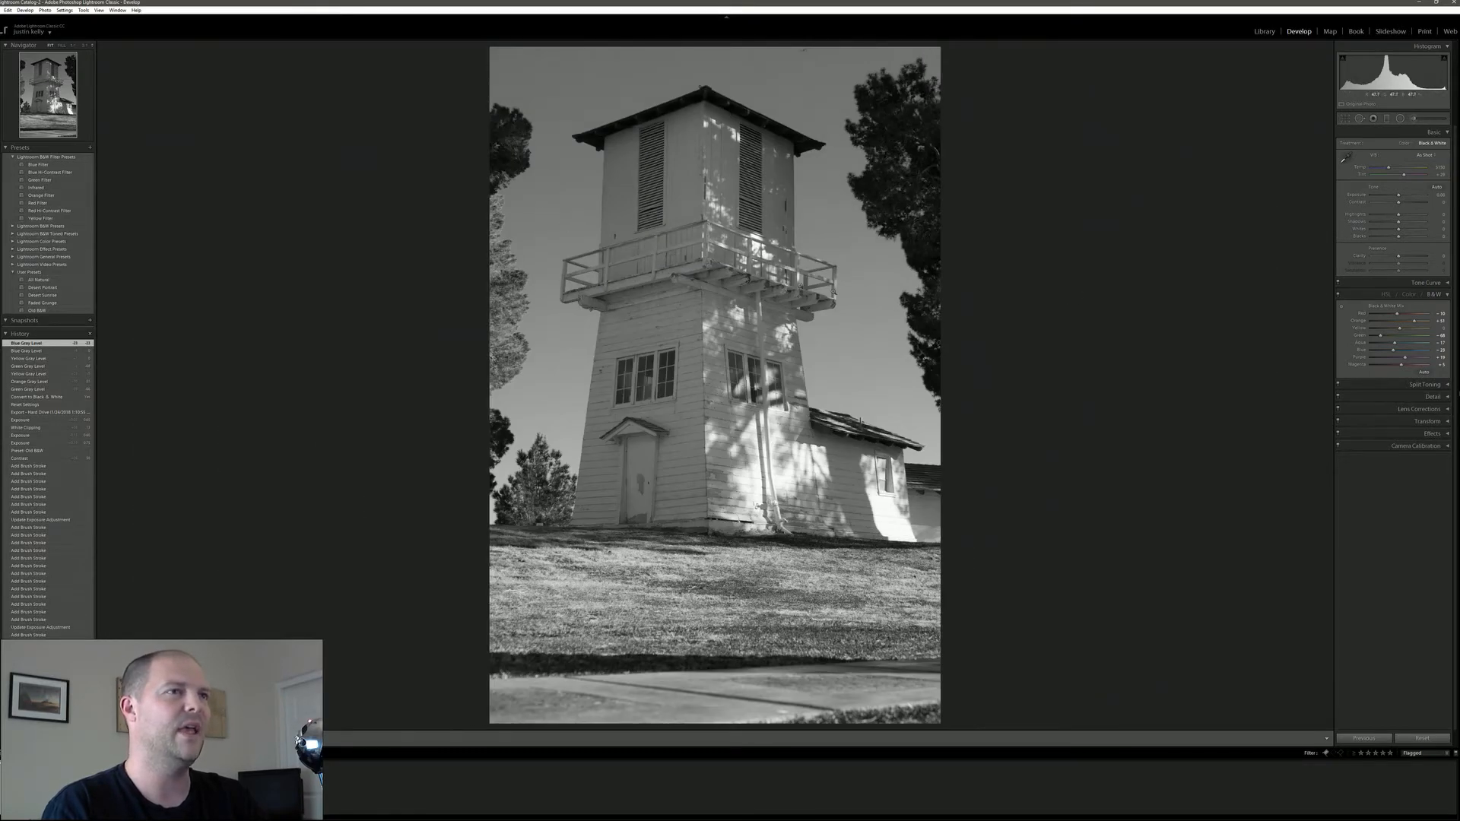
pyautogui.click(661, 153)
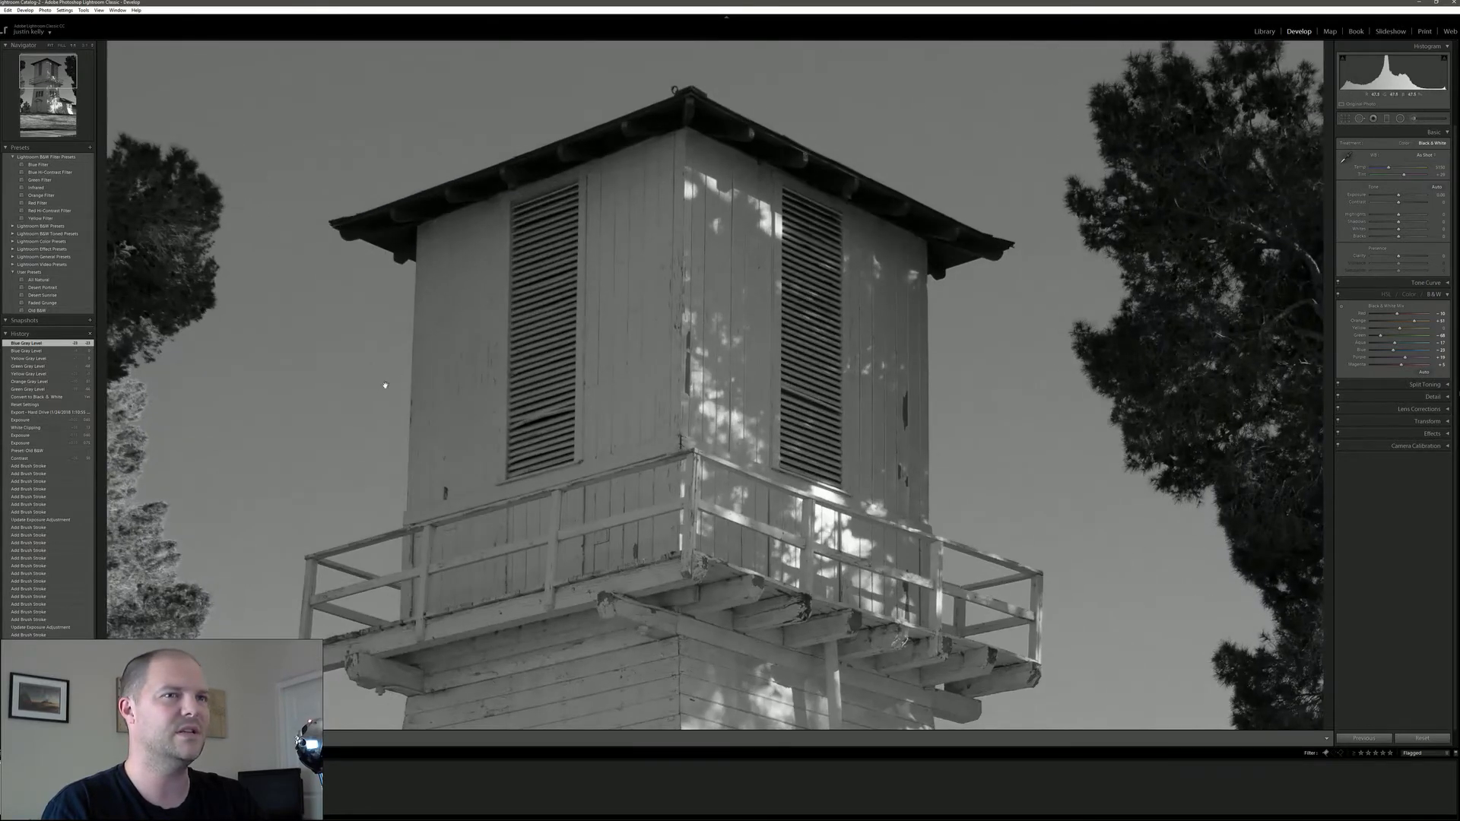
pyautogui.click(349, 383)
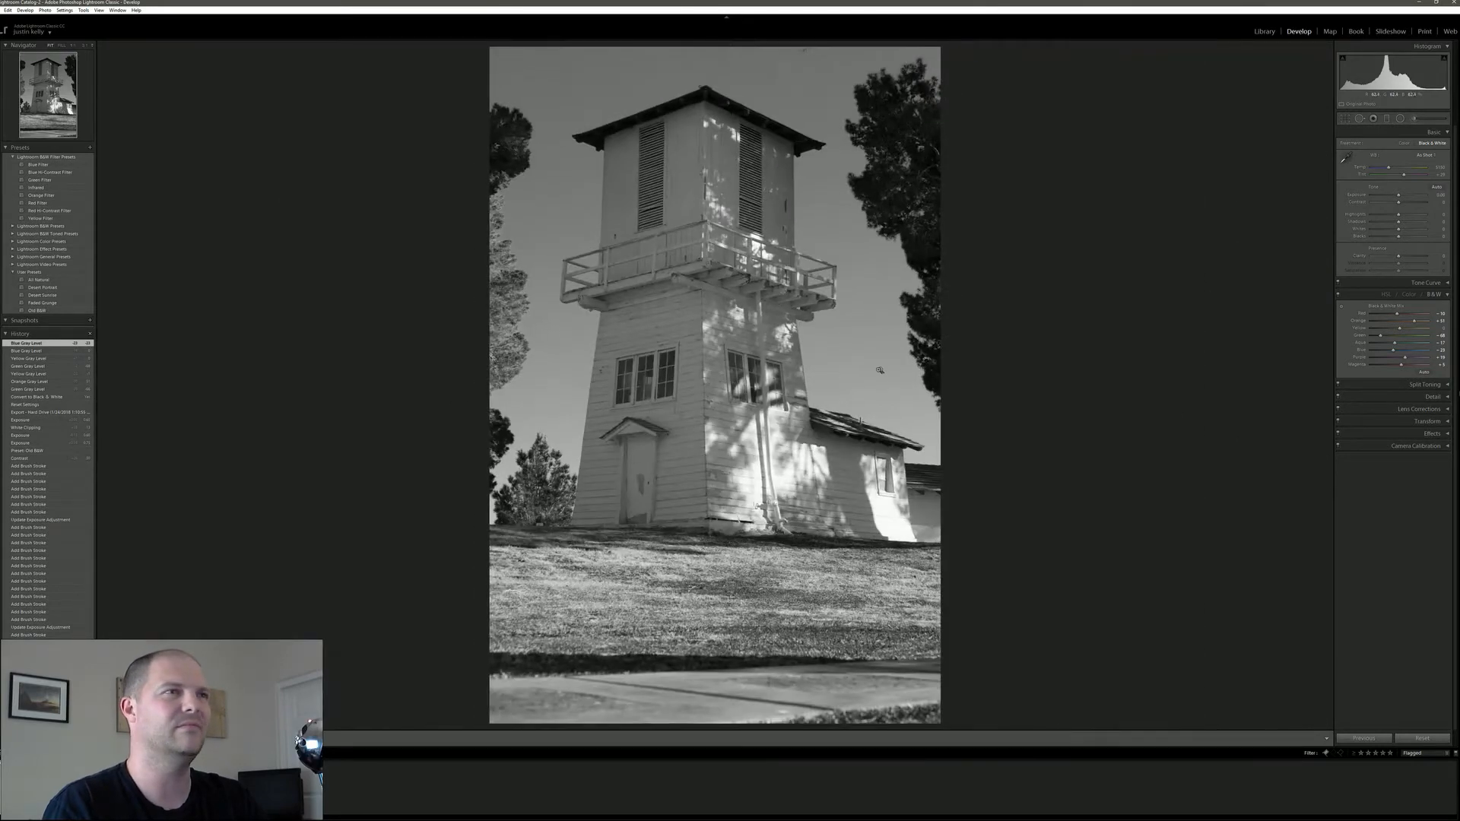
# Reset the Blue level in the black-and-white mix to its default.
pyautogui.doubleClick(1366, 352)
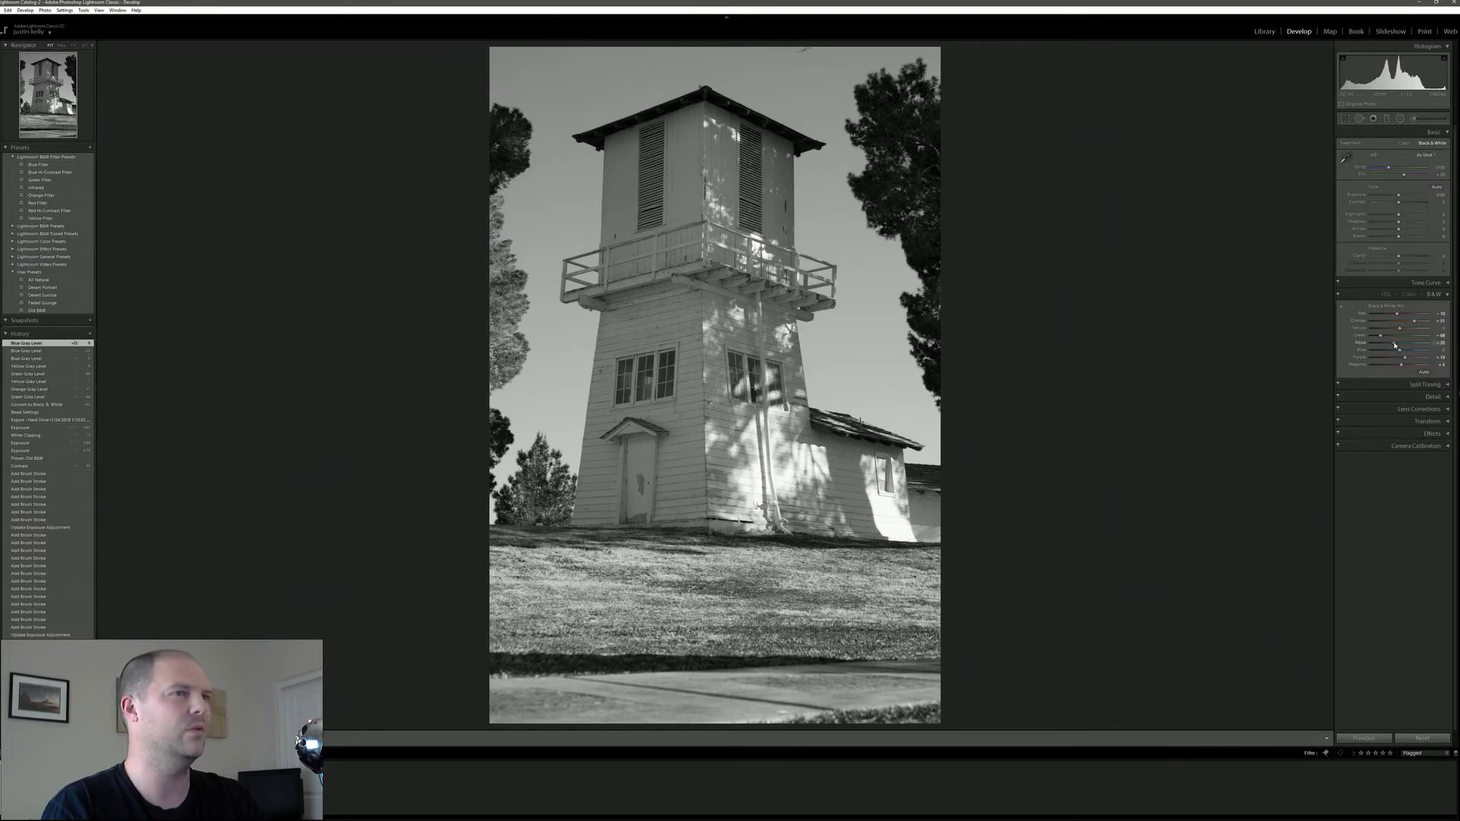
pyautogui.moveTo(1395, 345); pyautogui.dragTo(1388, 345)
pyautogui.click(1448, 294)
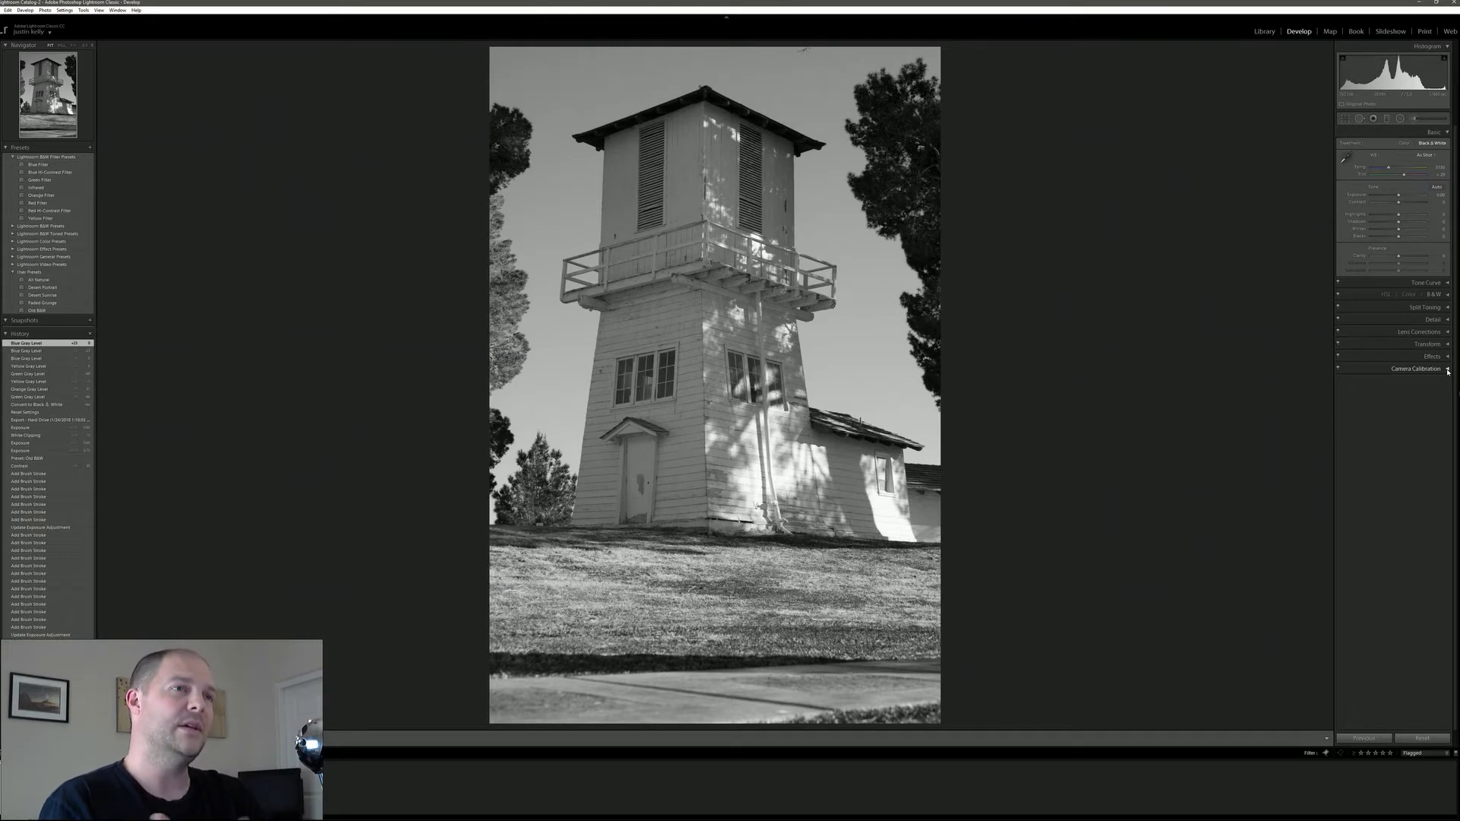
# Turn on Remove Chromatic Aberration and Enable Profile Corrections for the tower photo.
pyautogui.click(1448, 371)
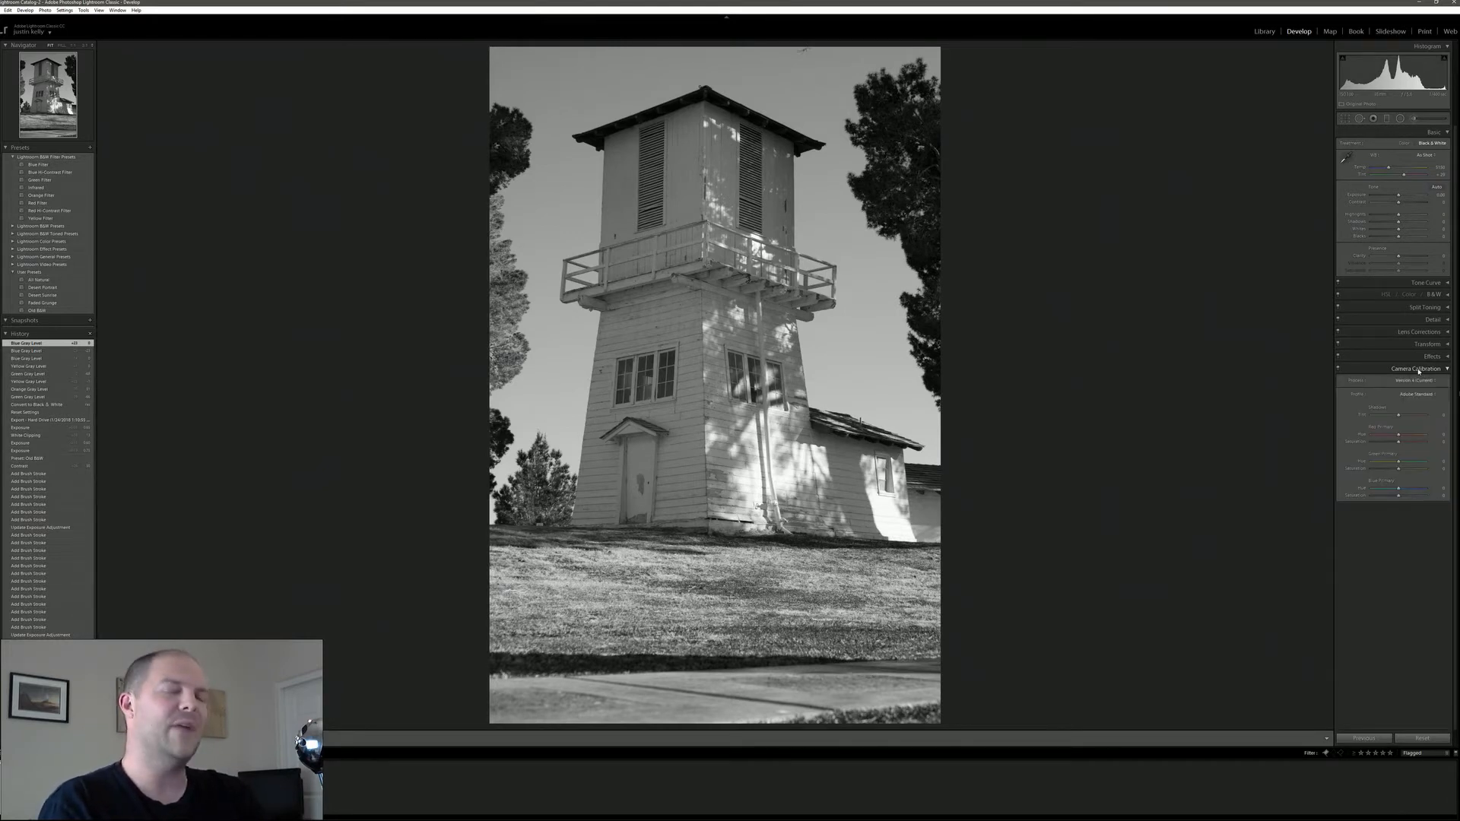
pyautogui.click(1444, 332)
pyautogui.click(1360, 356)
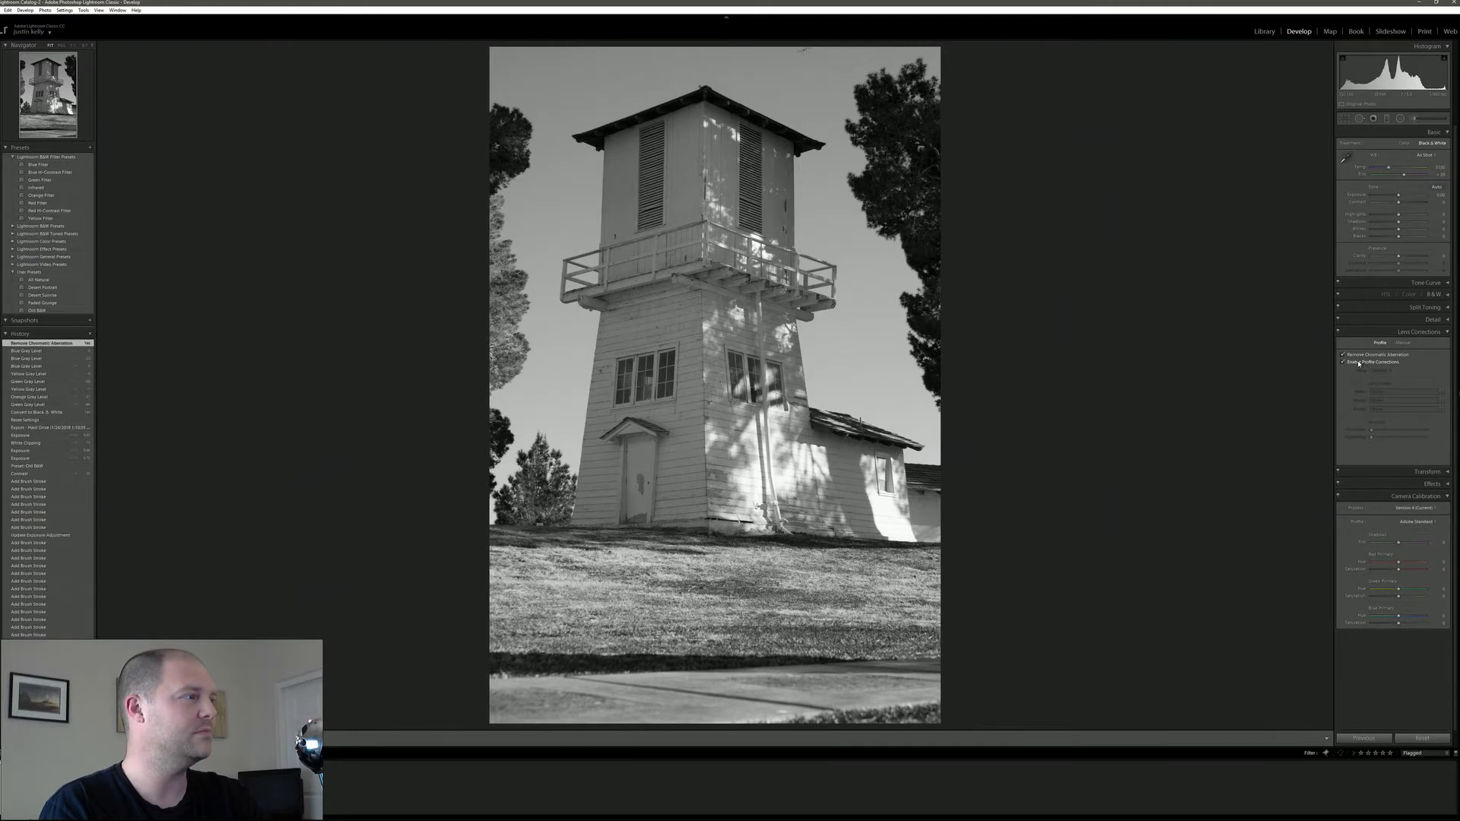
pyautogui.click(1359, 363)
pyautogui.click(1436, 333)
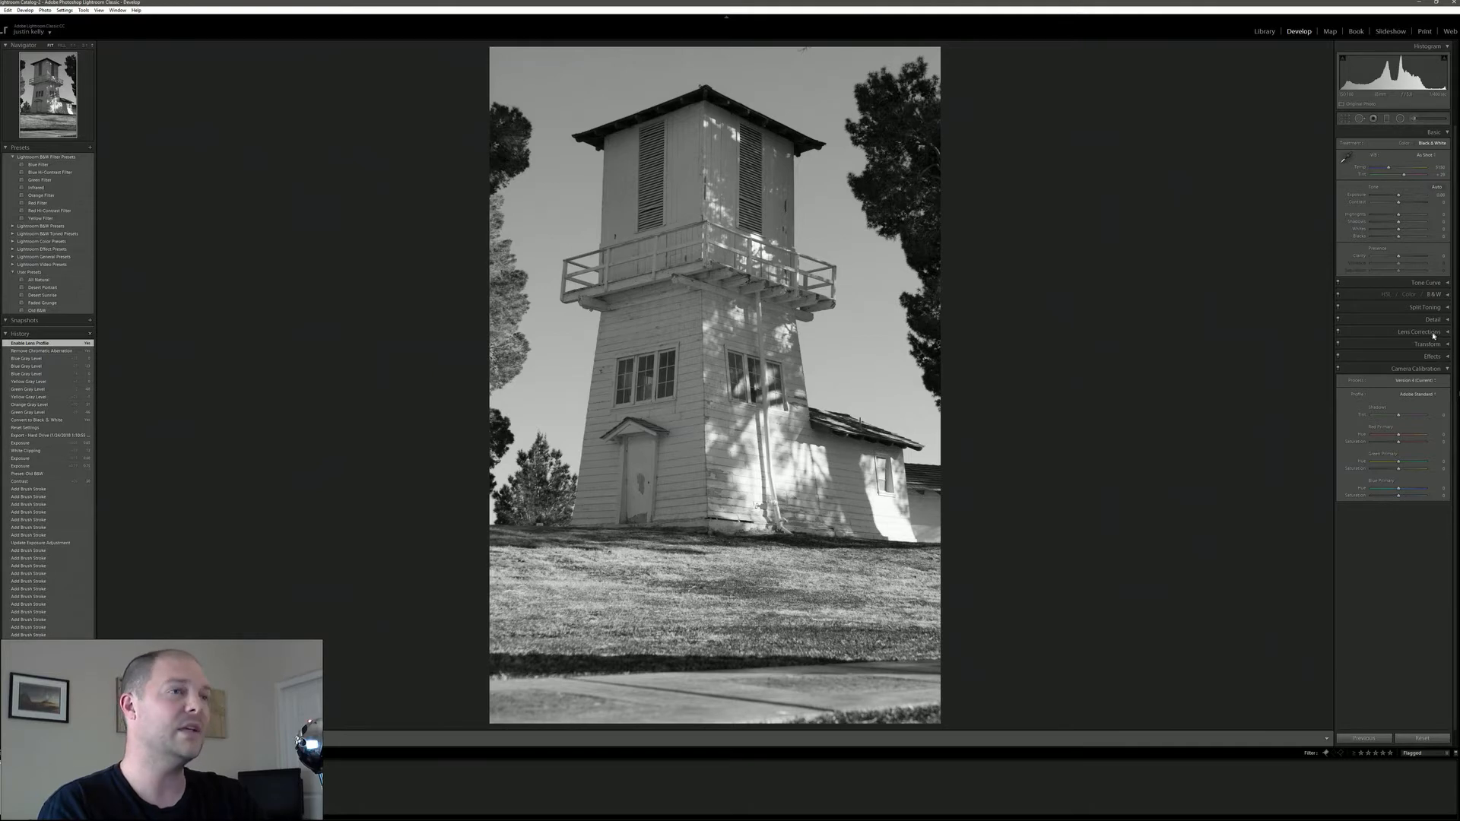
# Try the Camera Faithful, Camera Landscape, Camera Standard and Adobe Standard calibration profiles on the photo.
pyautogui.click(1425, 395)
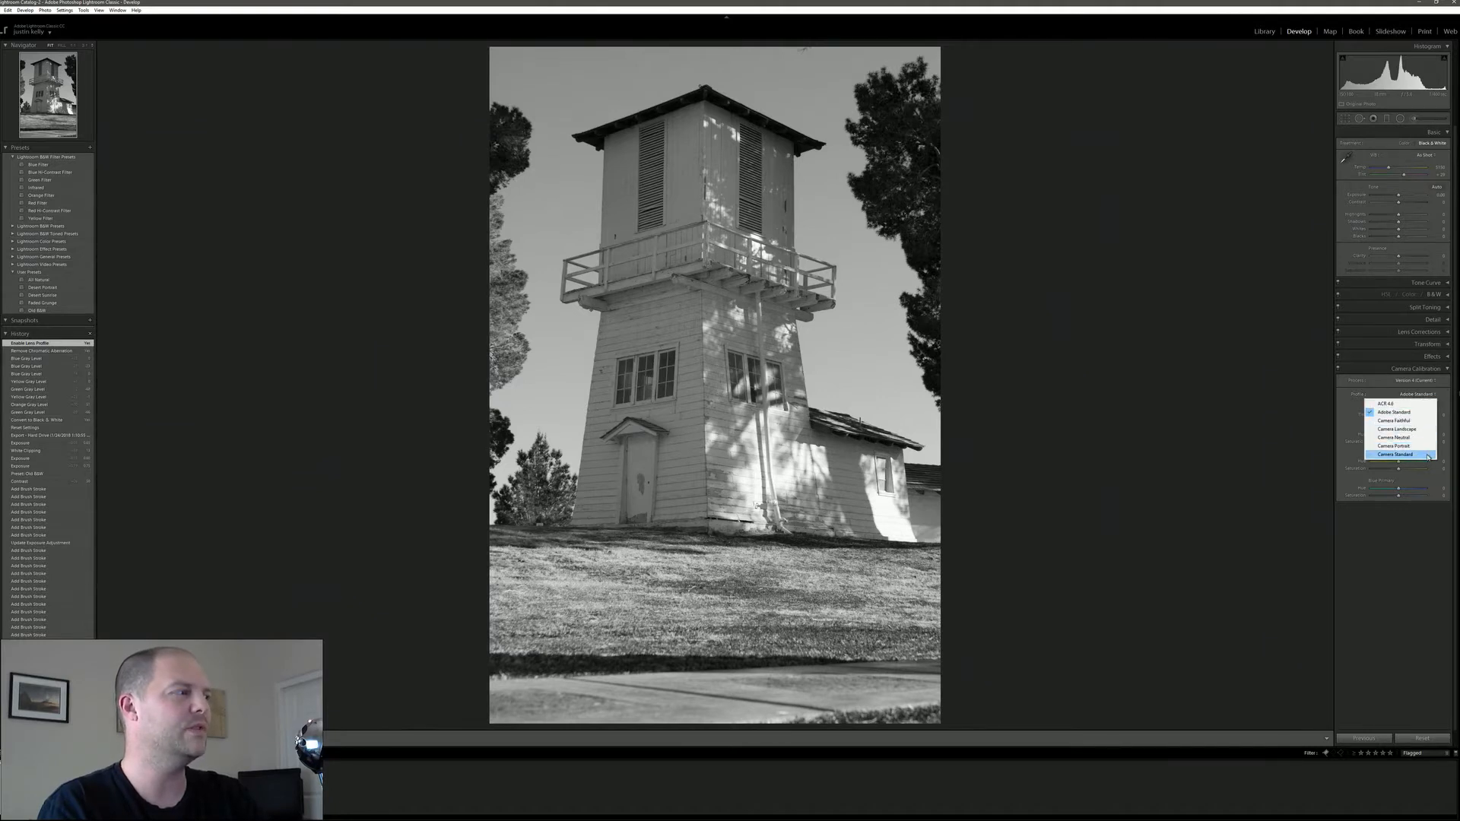
pyautogui.click(1411, 421)
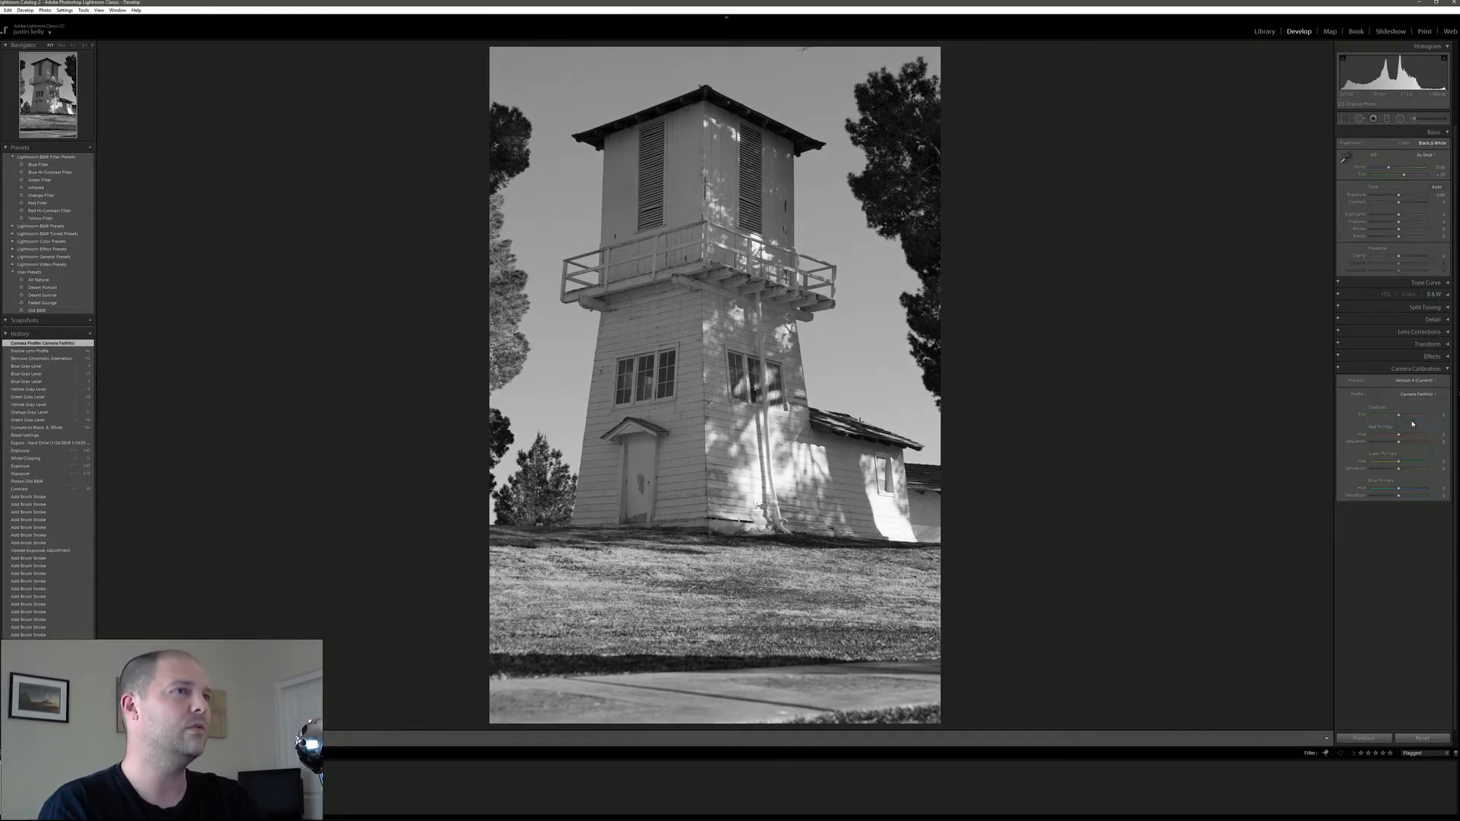
pyautogui.click(1419, 394)
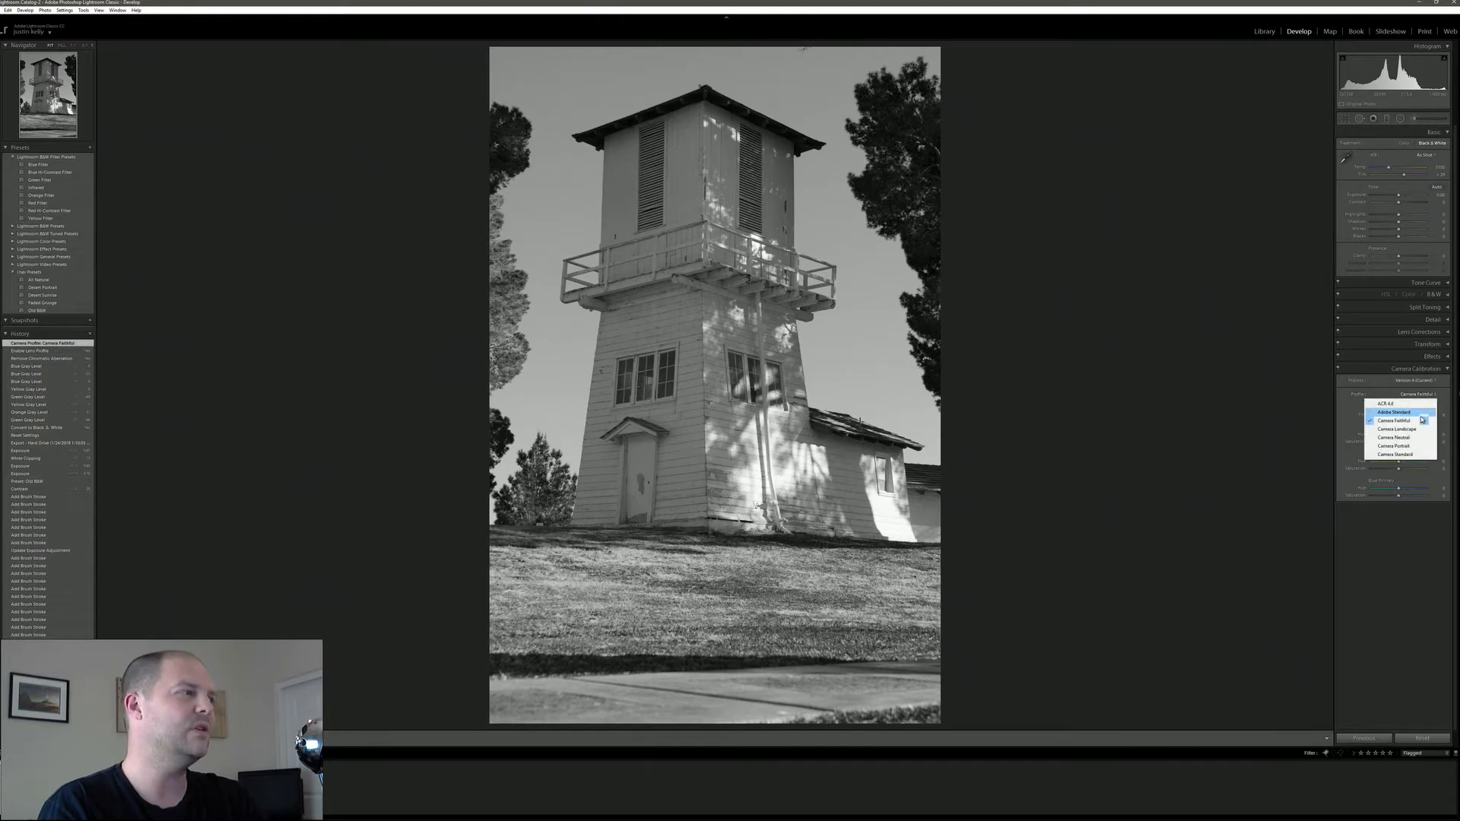
pyautogui.click(1414, 429)
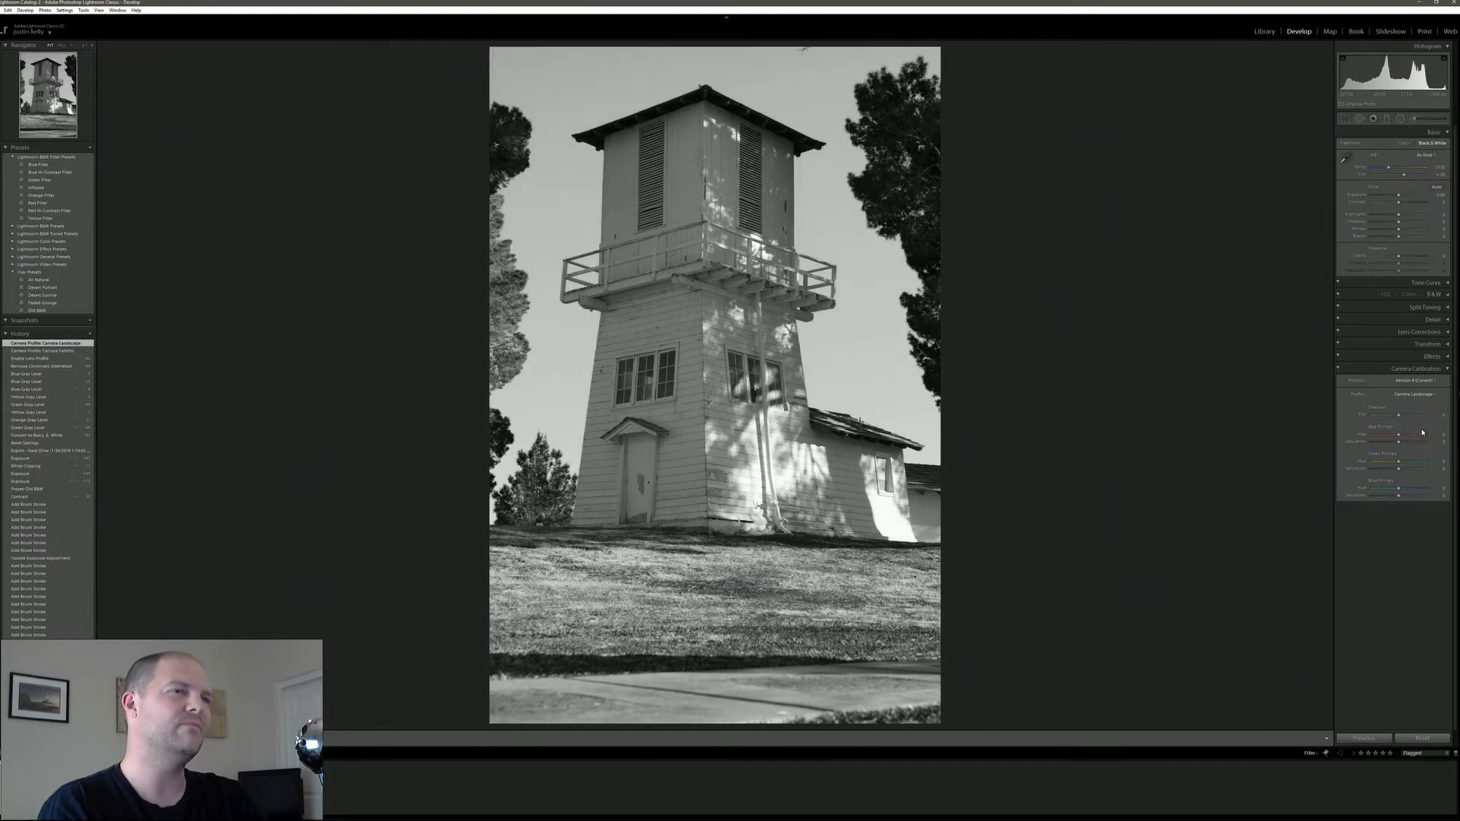
pyautogui.click(1421, 394)
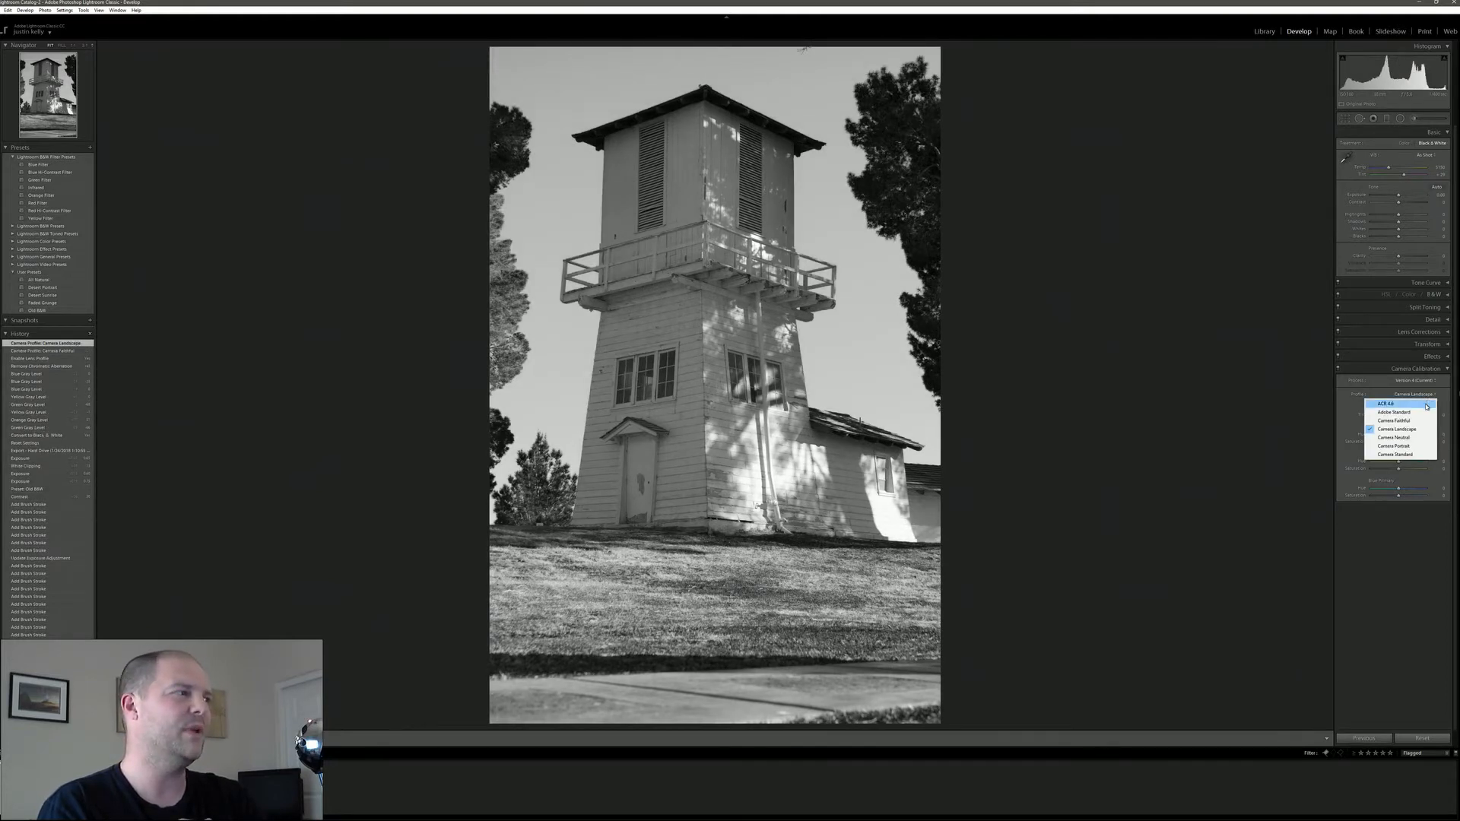
pyautogui.click(1420, 455)
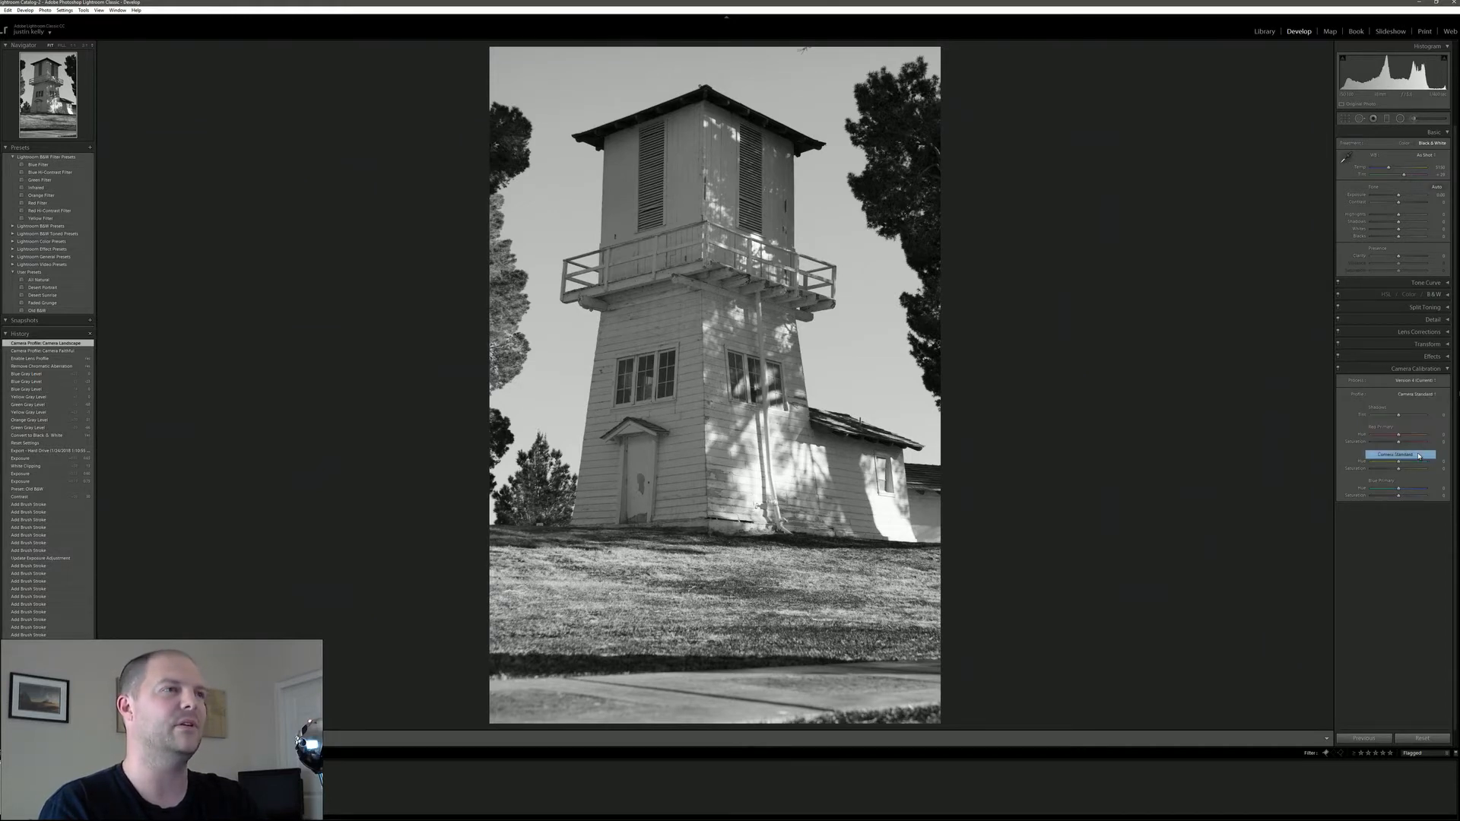
pyautogui.click(1418, 394)
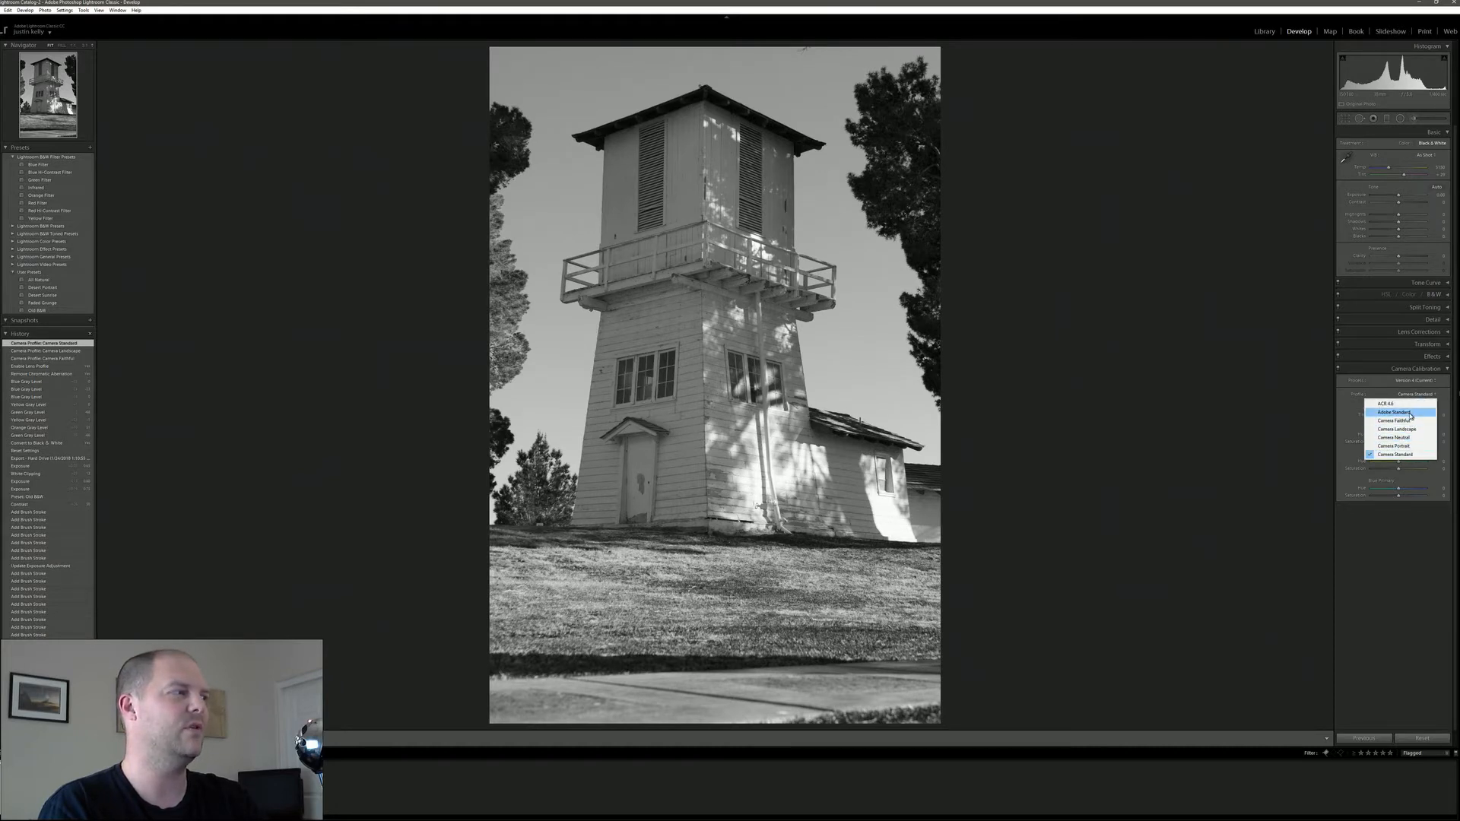
pyautogui.click(1410, 413)
# Set the photo's camera calibration profile to Camera Standard.
pyautogui.click(1418, 394)
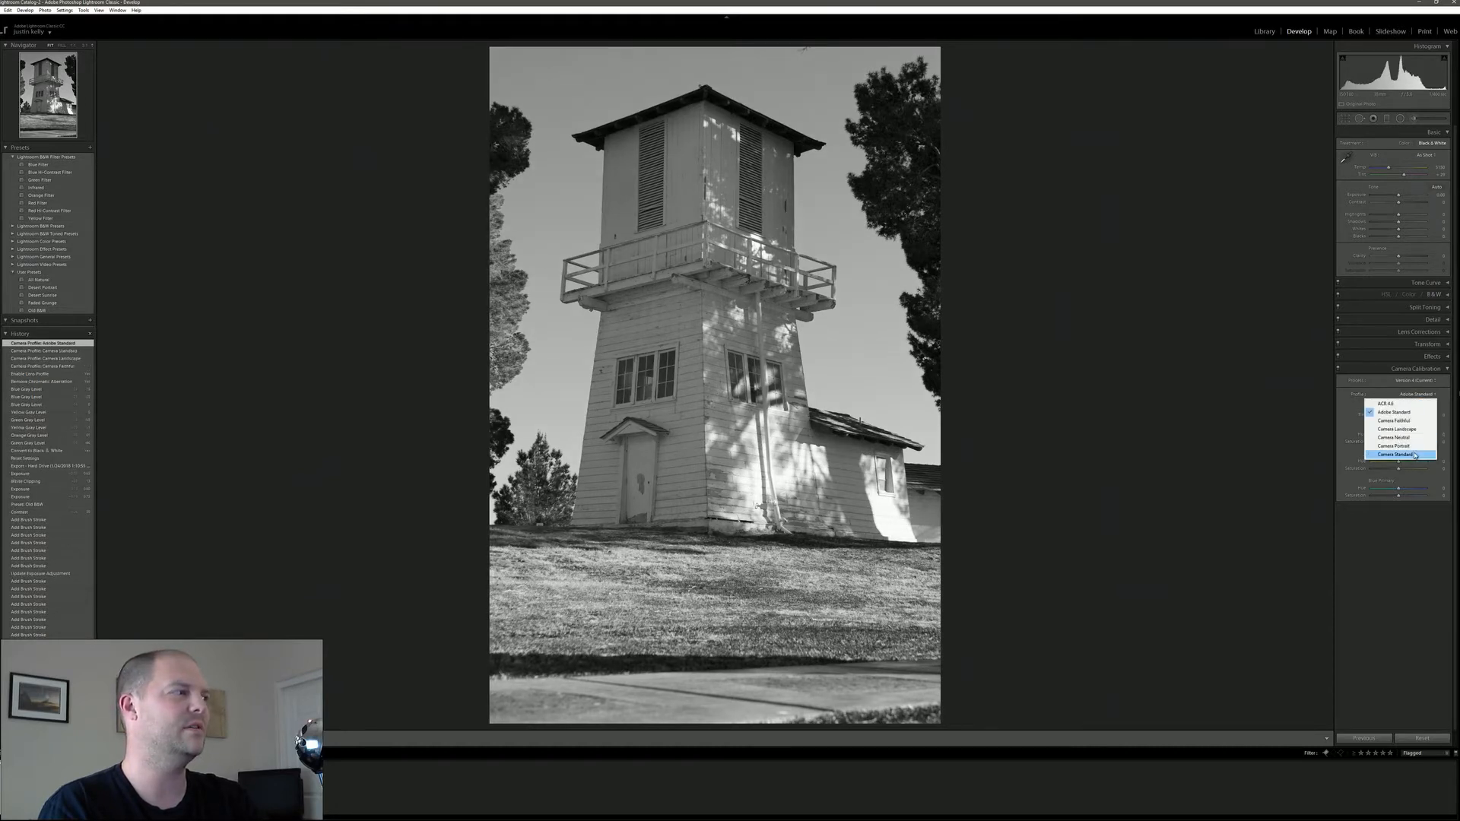
pyautogui.click(1416, 454)
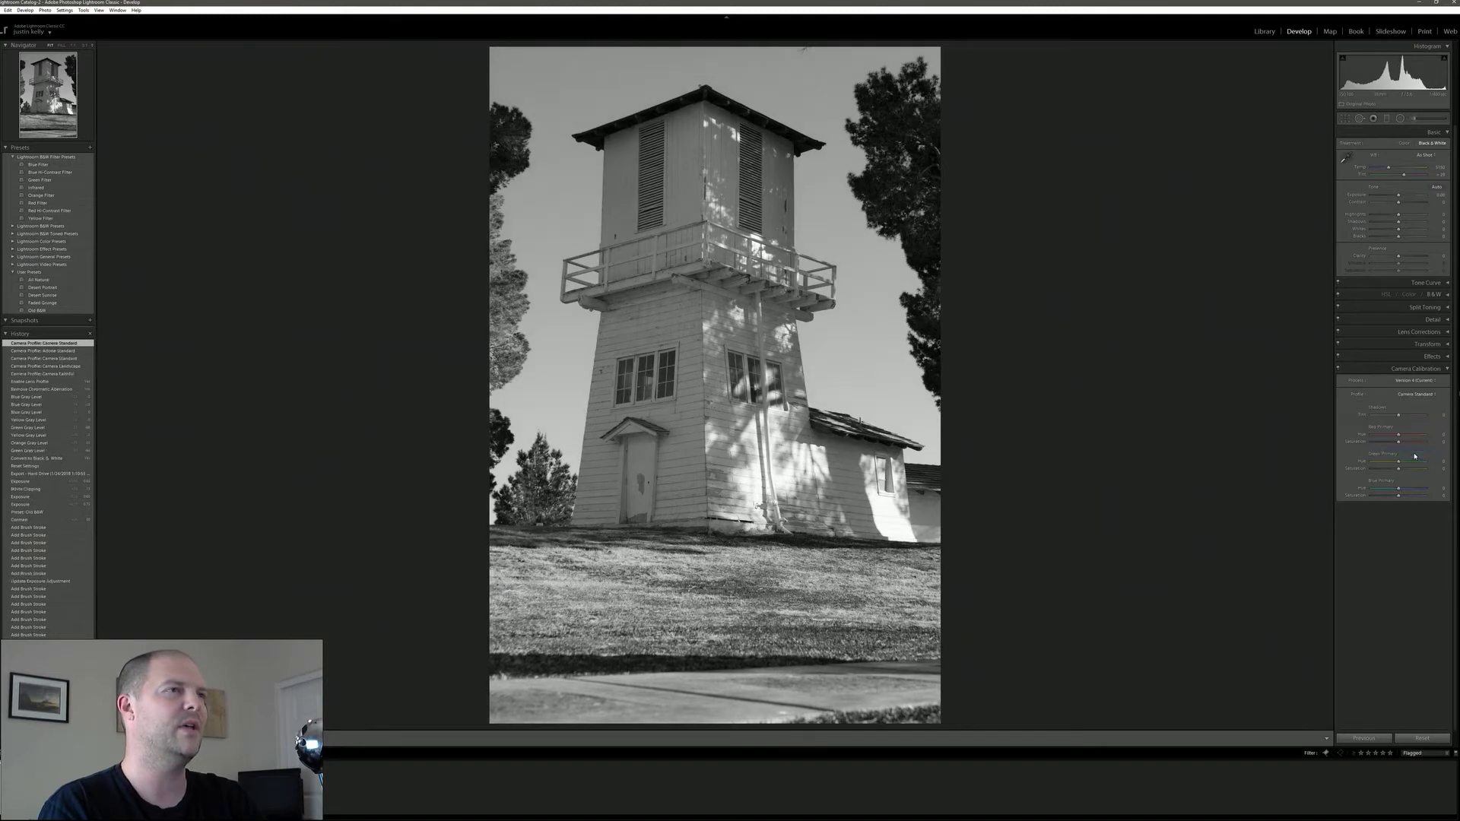
pyautogui.click(1445, 370)
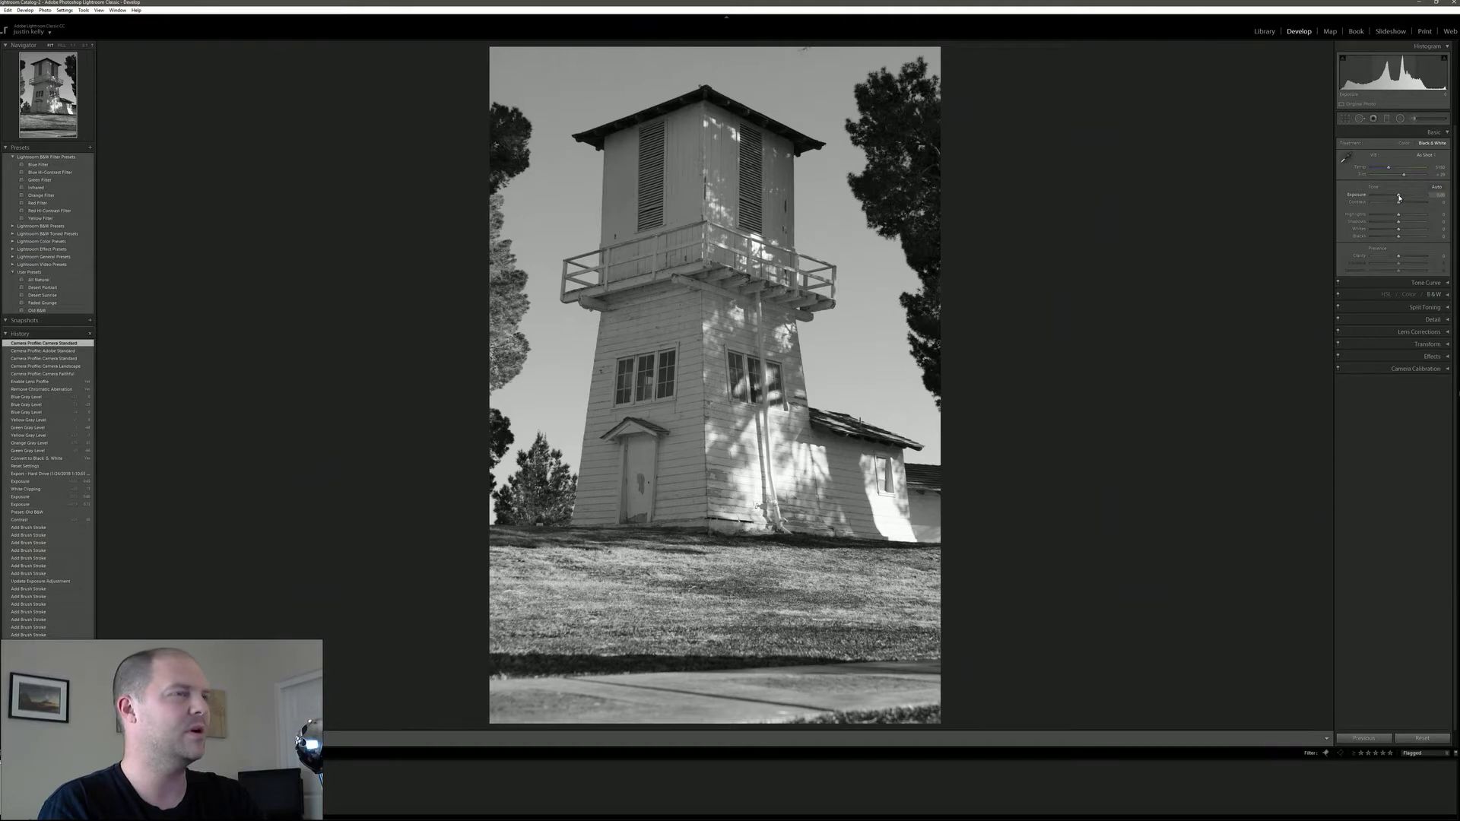
# Raise the photo's Exposure slightly and lower its Highlights.
pyautogui.moveTo(1399, 197); pyautogui.dragTo(1401, 198)
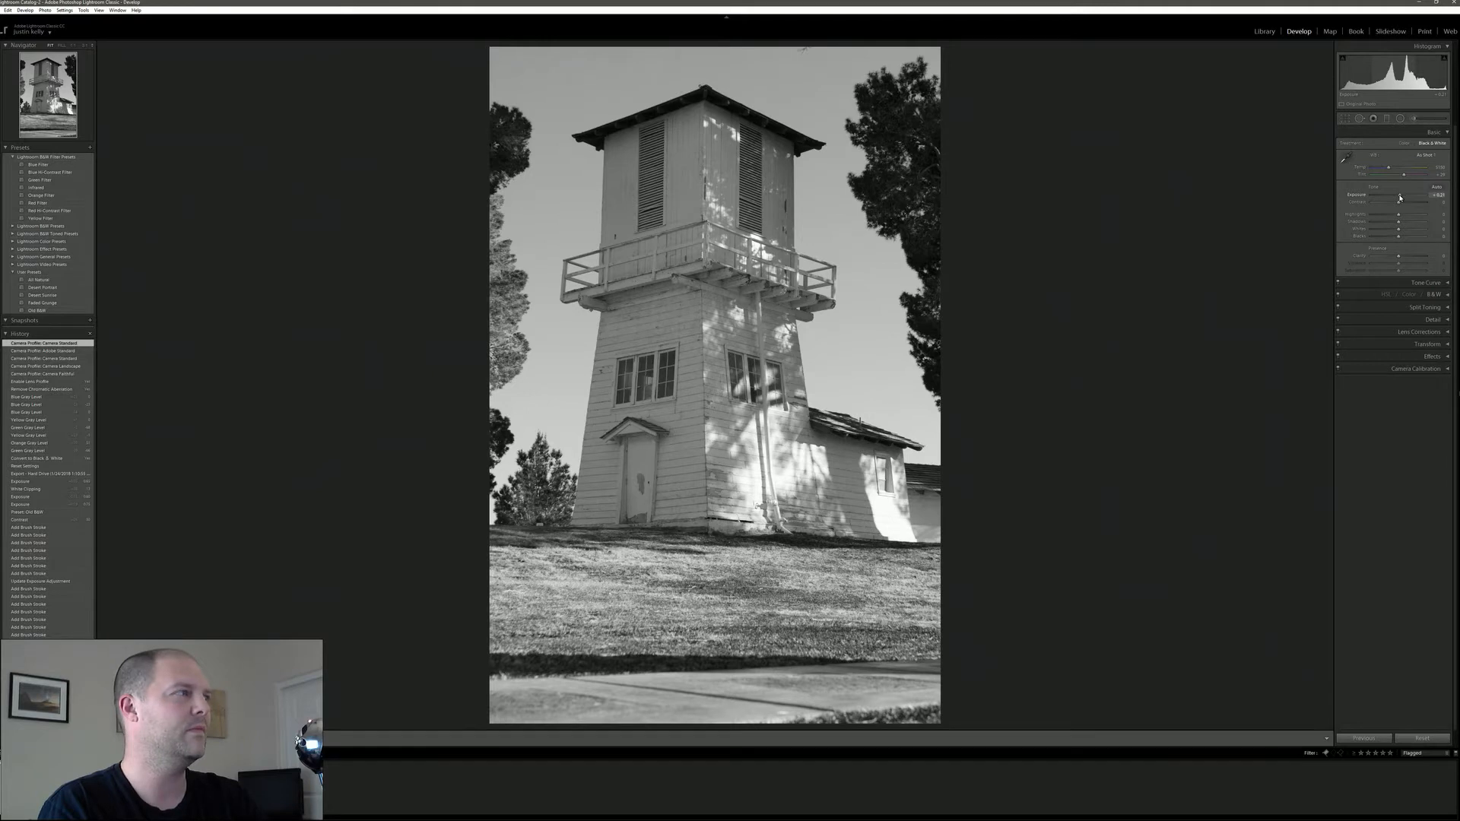
pyautogui.moveTo(1401, 197); pyautogui.dragTo(1401, 197)
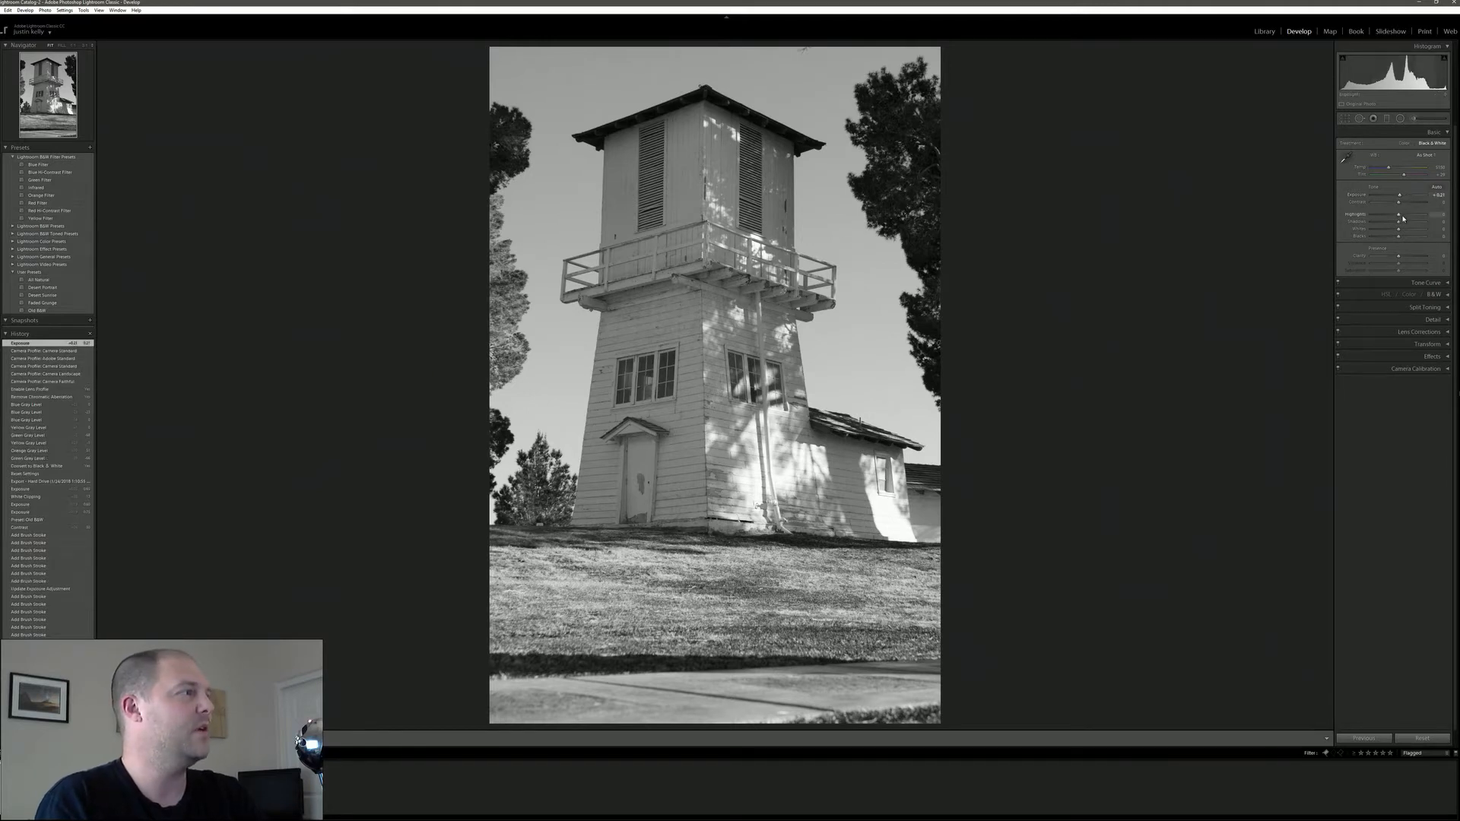
pyautogui.moveTo(1398, 216); pyautogui.dragTo(1390, 215)
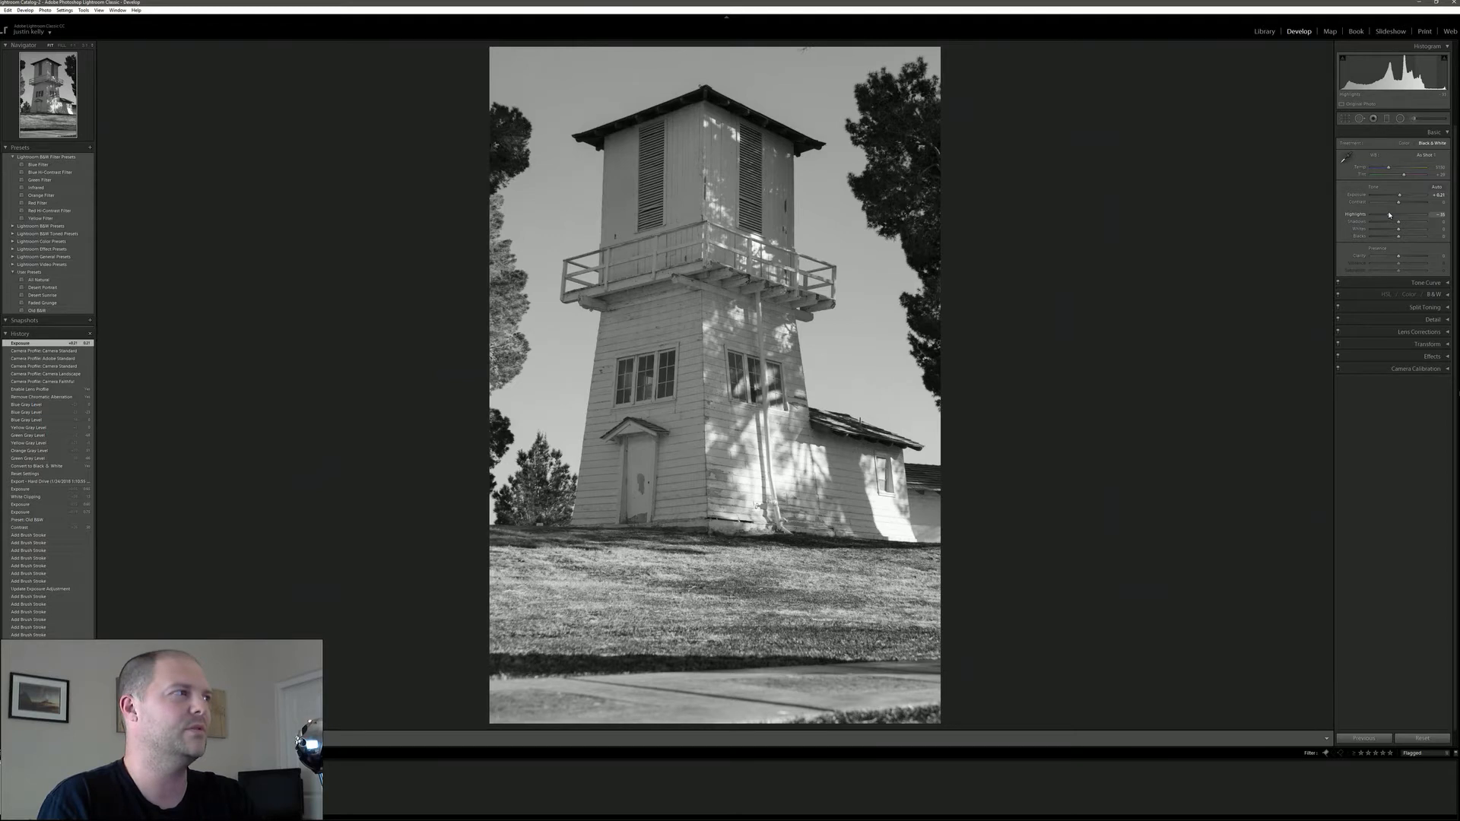
pyautogui.click(1390, 216)
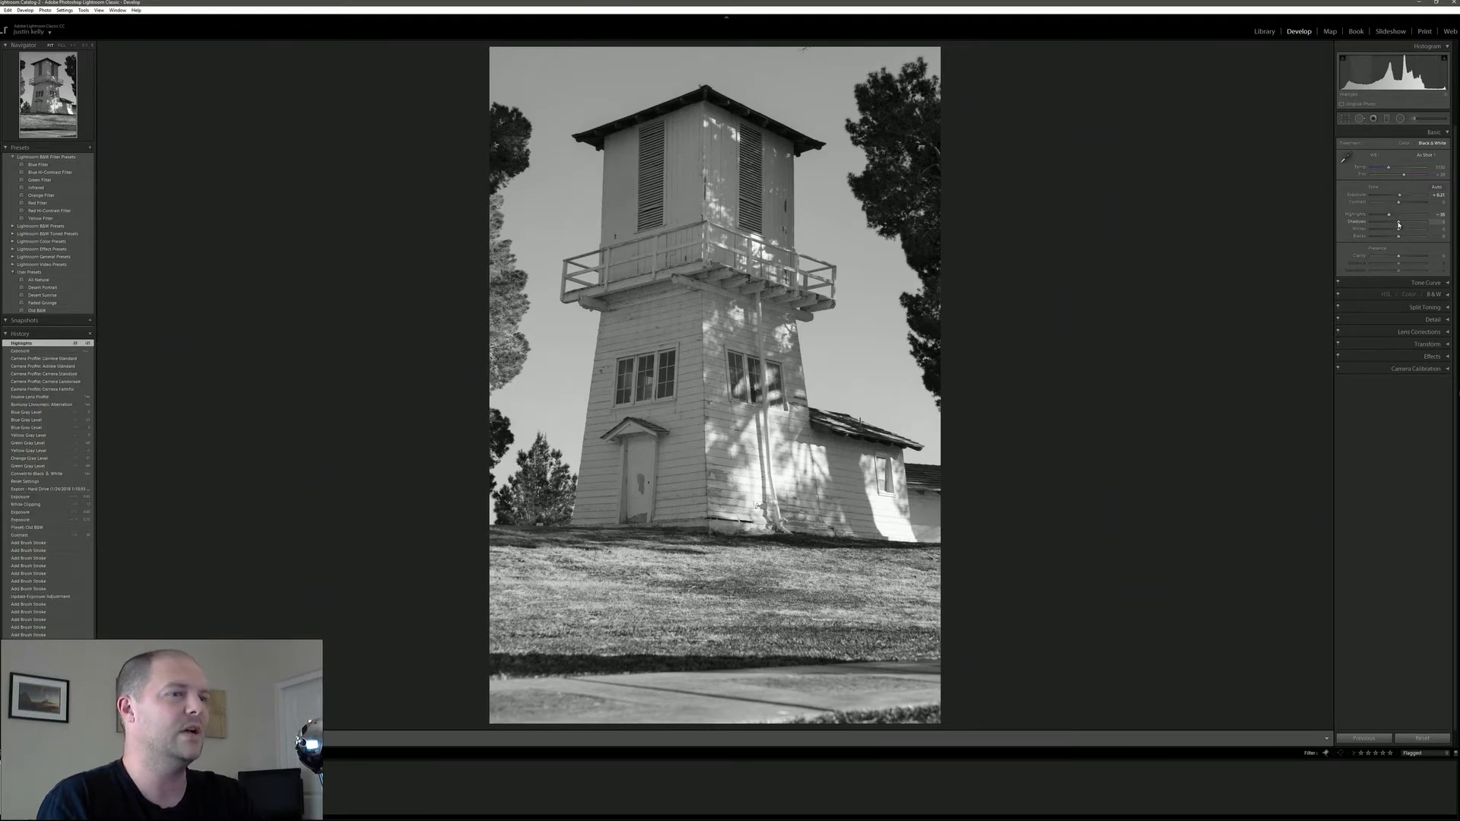
# Raise the photo's Shadows and Whites to brighten the dark areas and the bright tones.
pyautogui.moveTo(1399, 222); pyautogui.dragTo(1401, 223)
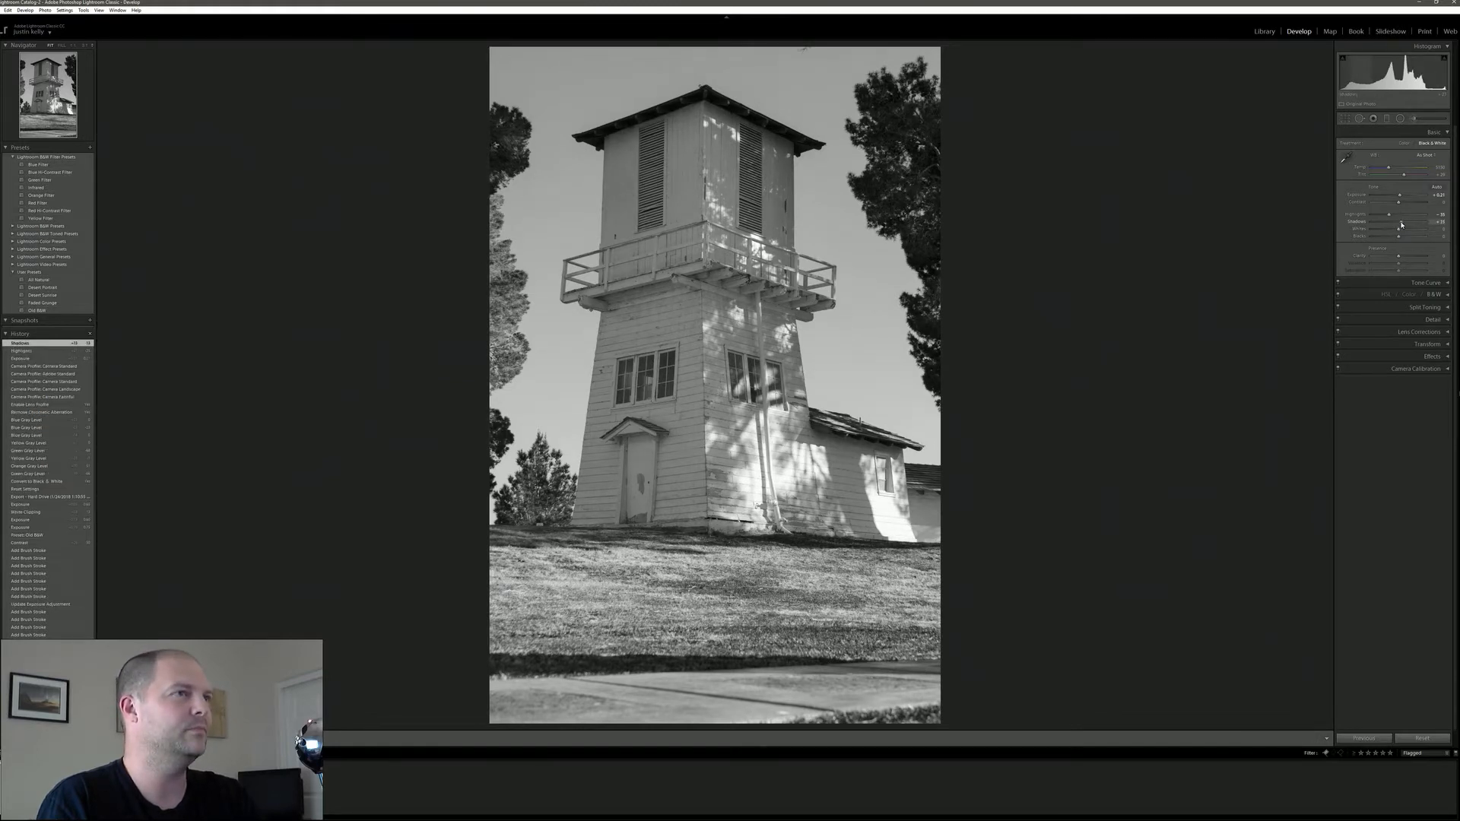
pyautogui.moveTo(1401, 225); pyautogui.dragTo(1409, 229)
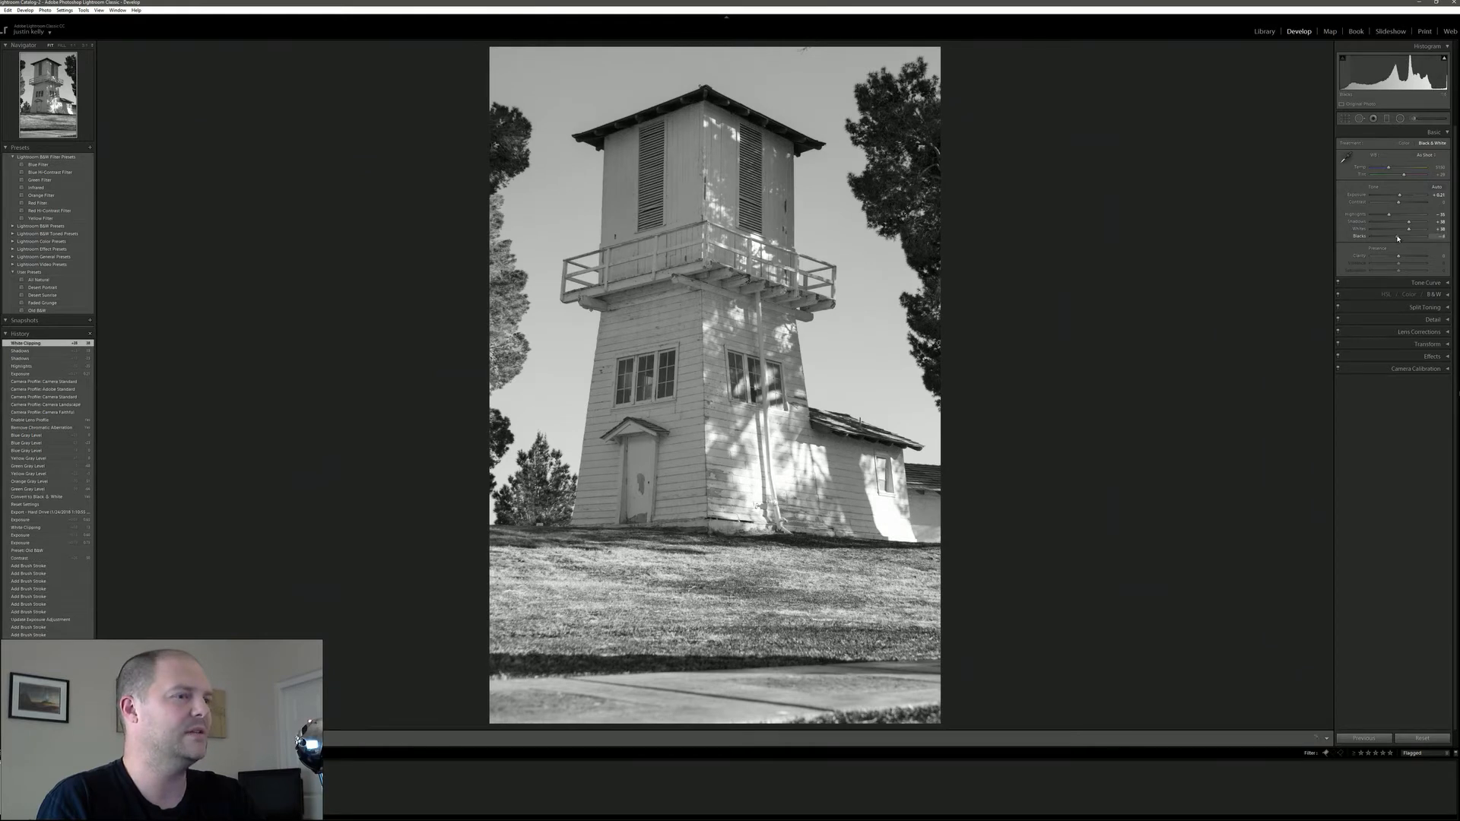
# Lower the photo's Blacks, raise its Contrast and fine-tune the Whites to deepen the black-and-white tones.
pyautogui.moveTo(1398, 238); pyautogui.dragTo(1397, 237)
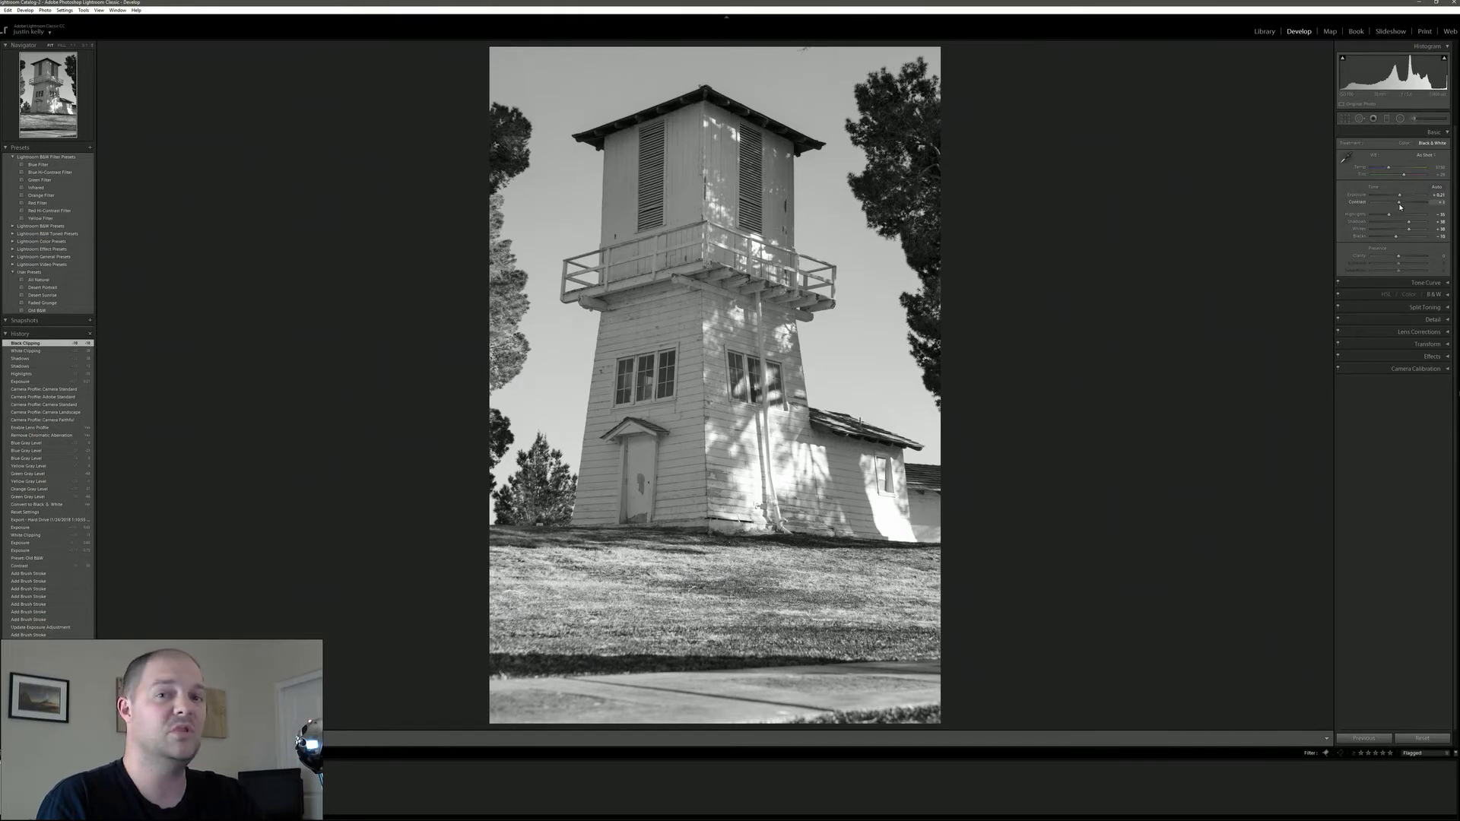
pyautogui.moveTo(1399, 204); pyautogui.dragTo(1402, 232)
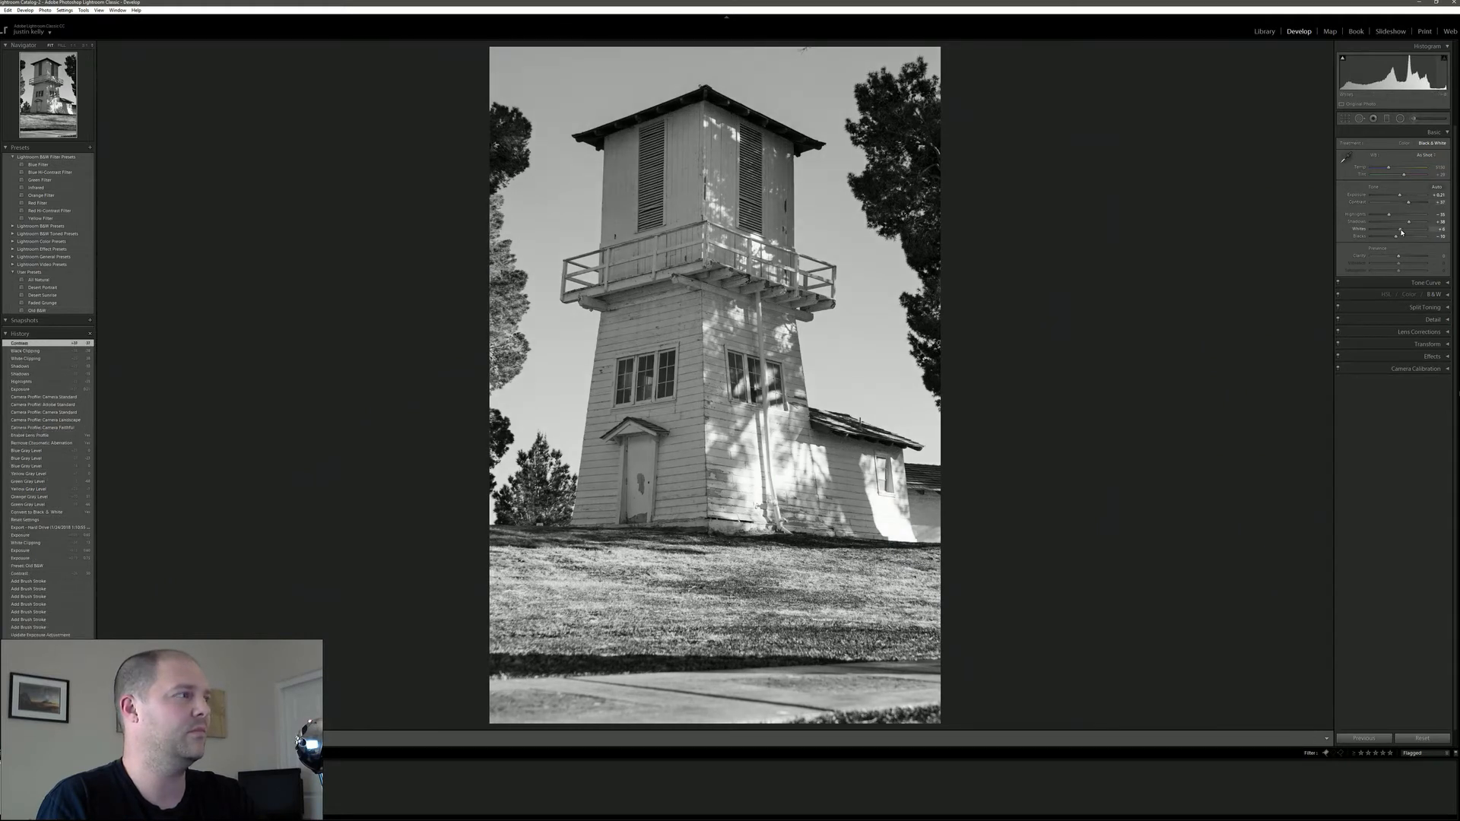
pyautogui.moveTo(1402, 232); pyautogui.dragTo(1402, 232)
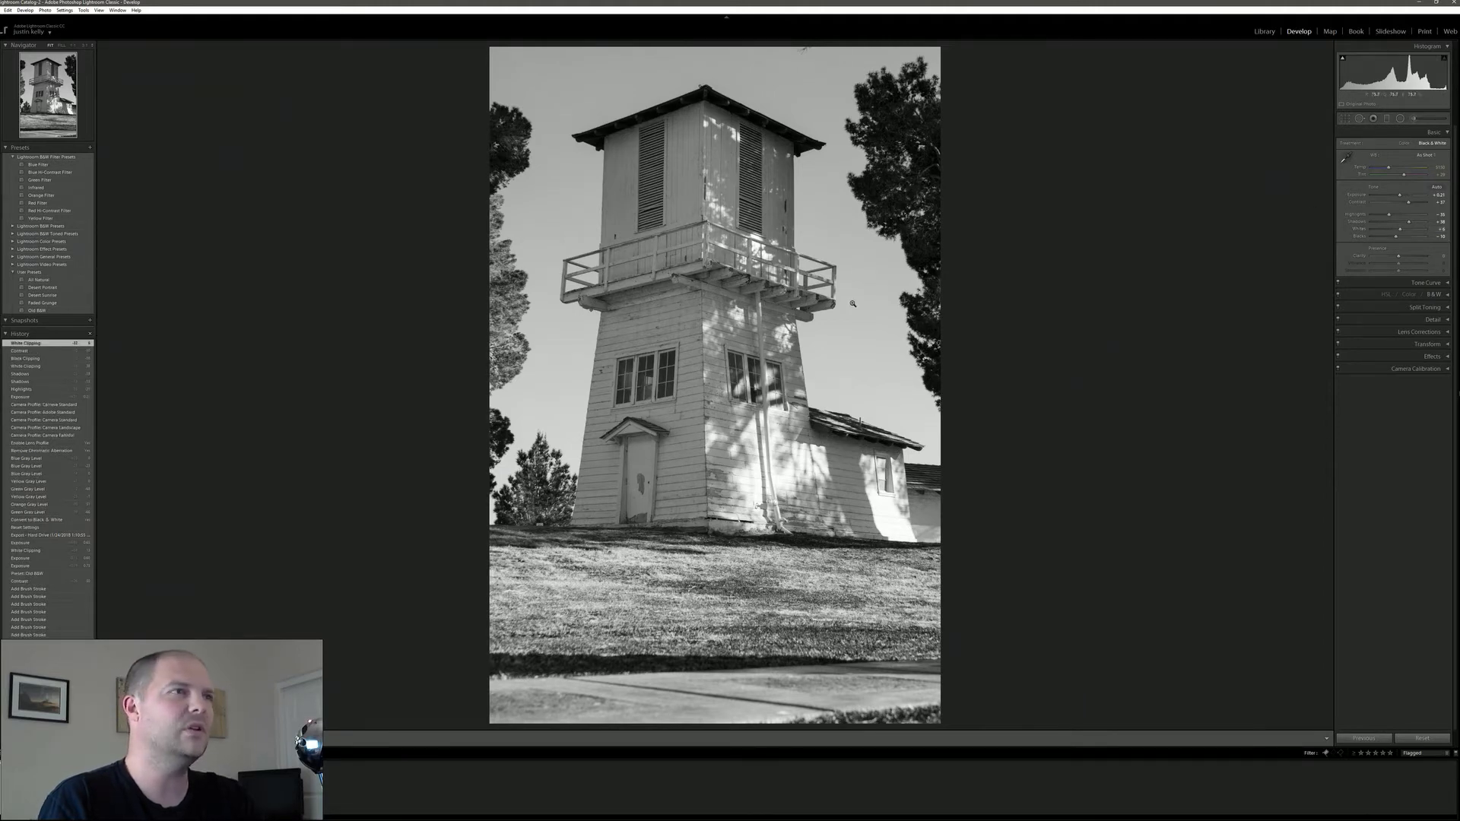
pyautogui.click(681, 313)
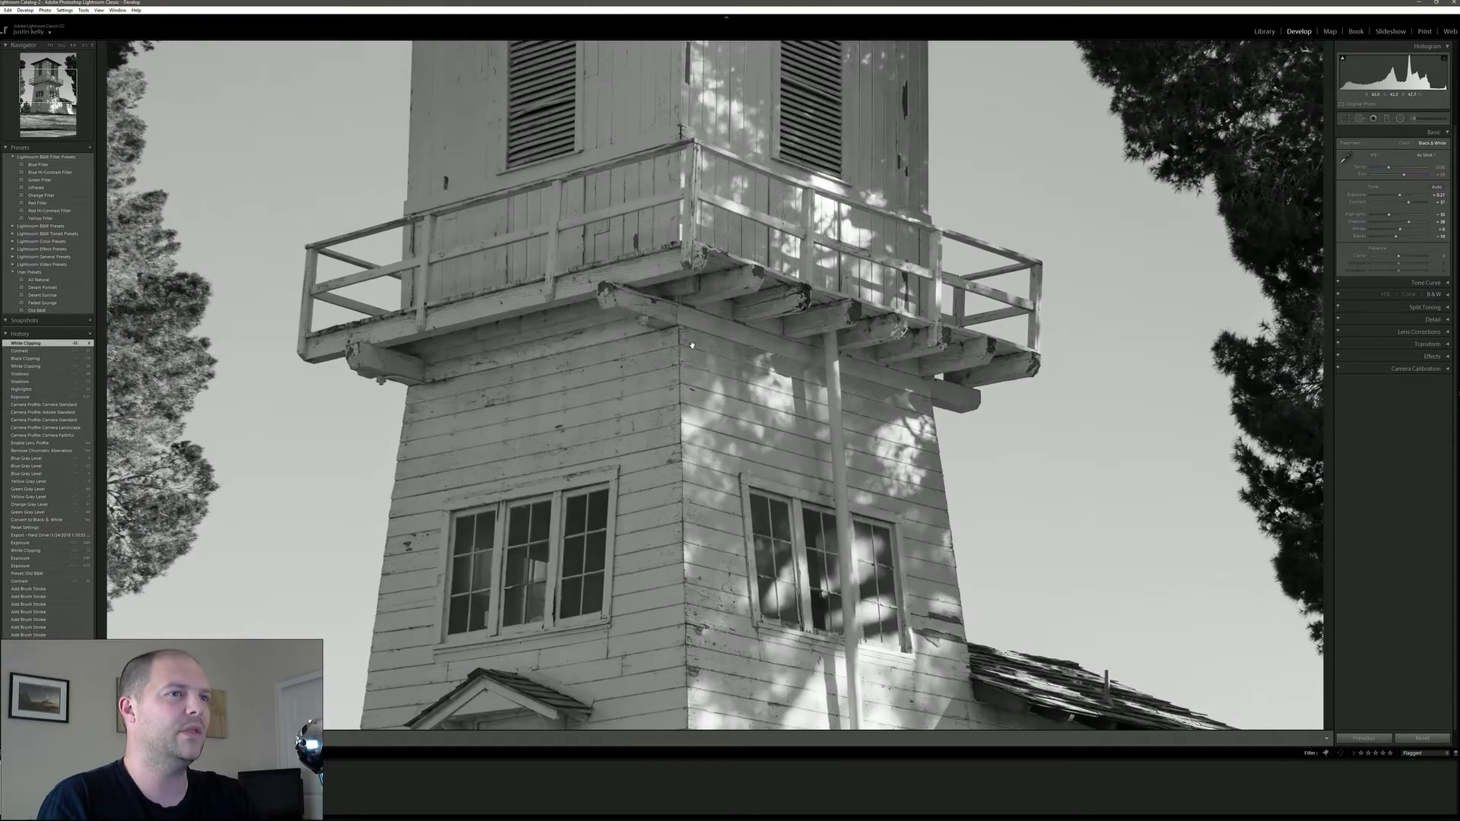
pyautogui.moveTo(707, 258); pyautogui.dragTo(707, 322)
pyautogui.click(707, 322)
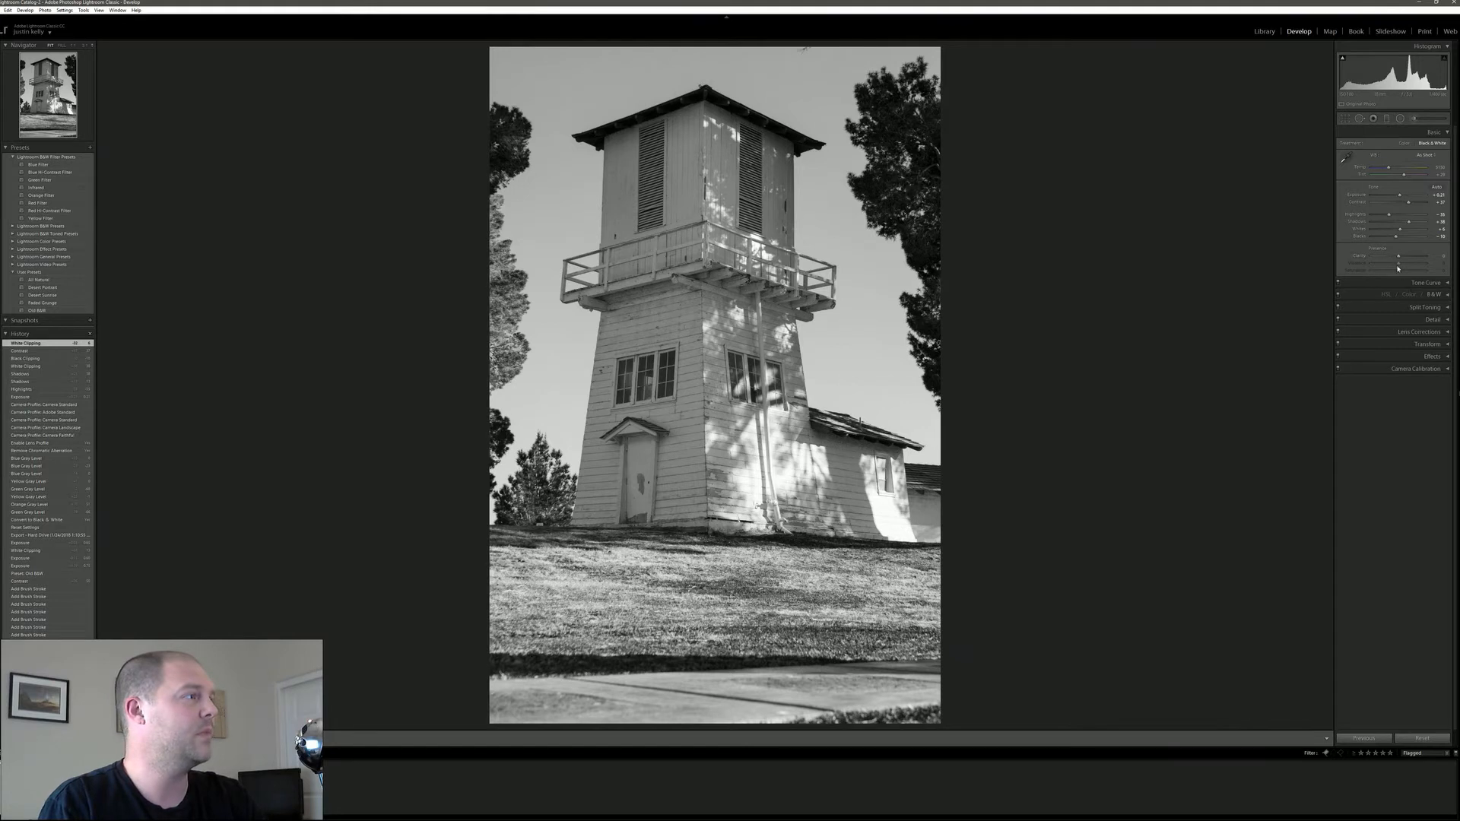
# Apply the Medium Contrast point curve to the photo and delete the curve's lowest intermediate control point.
pyautogui.click(1446, 284)
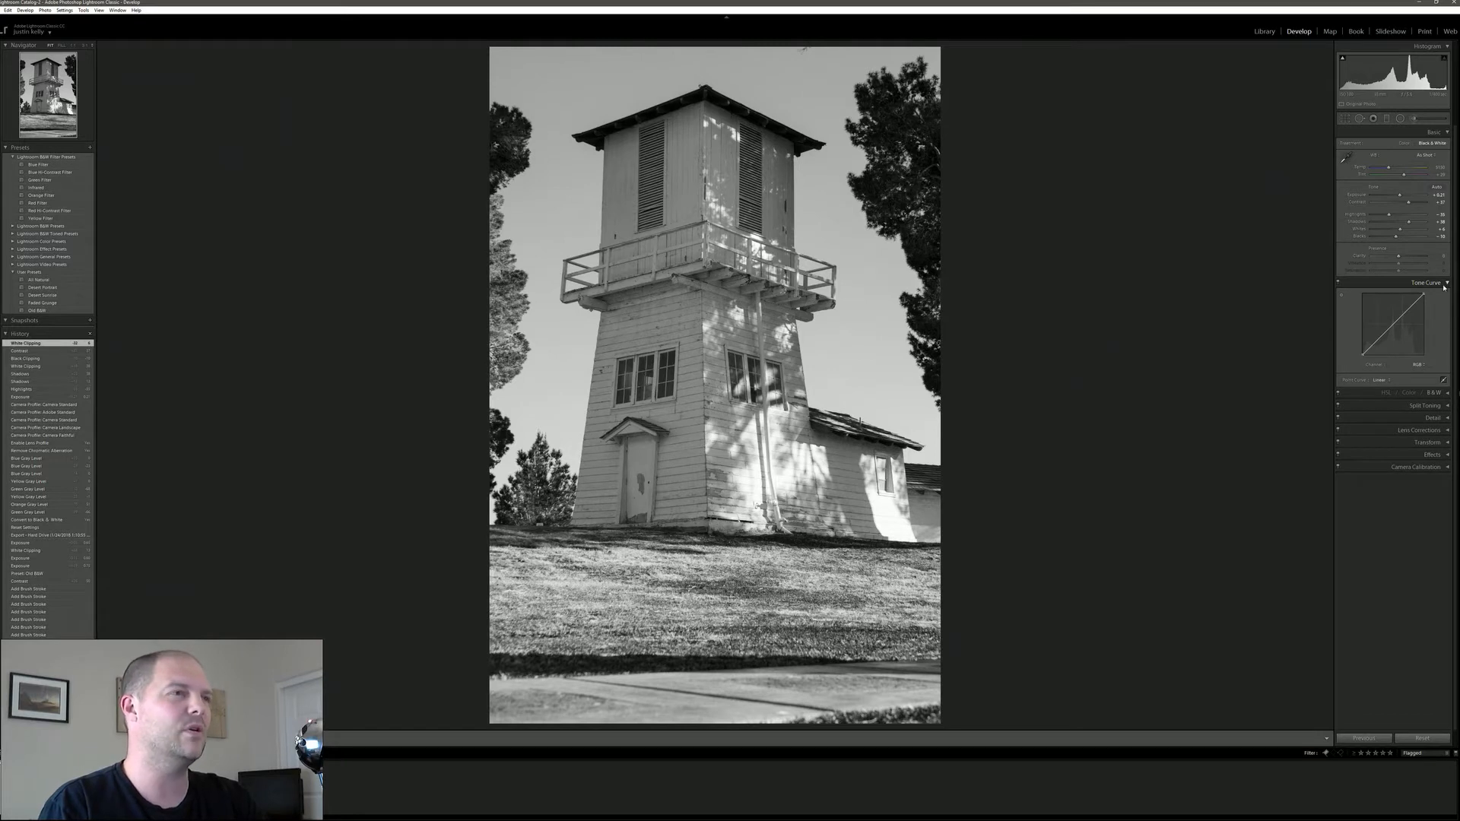
pyautogui.click(1389, 381)
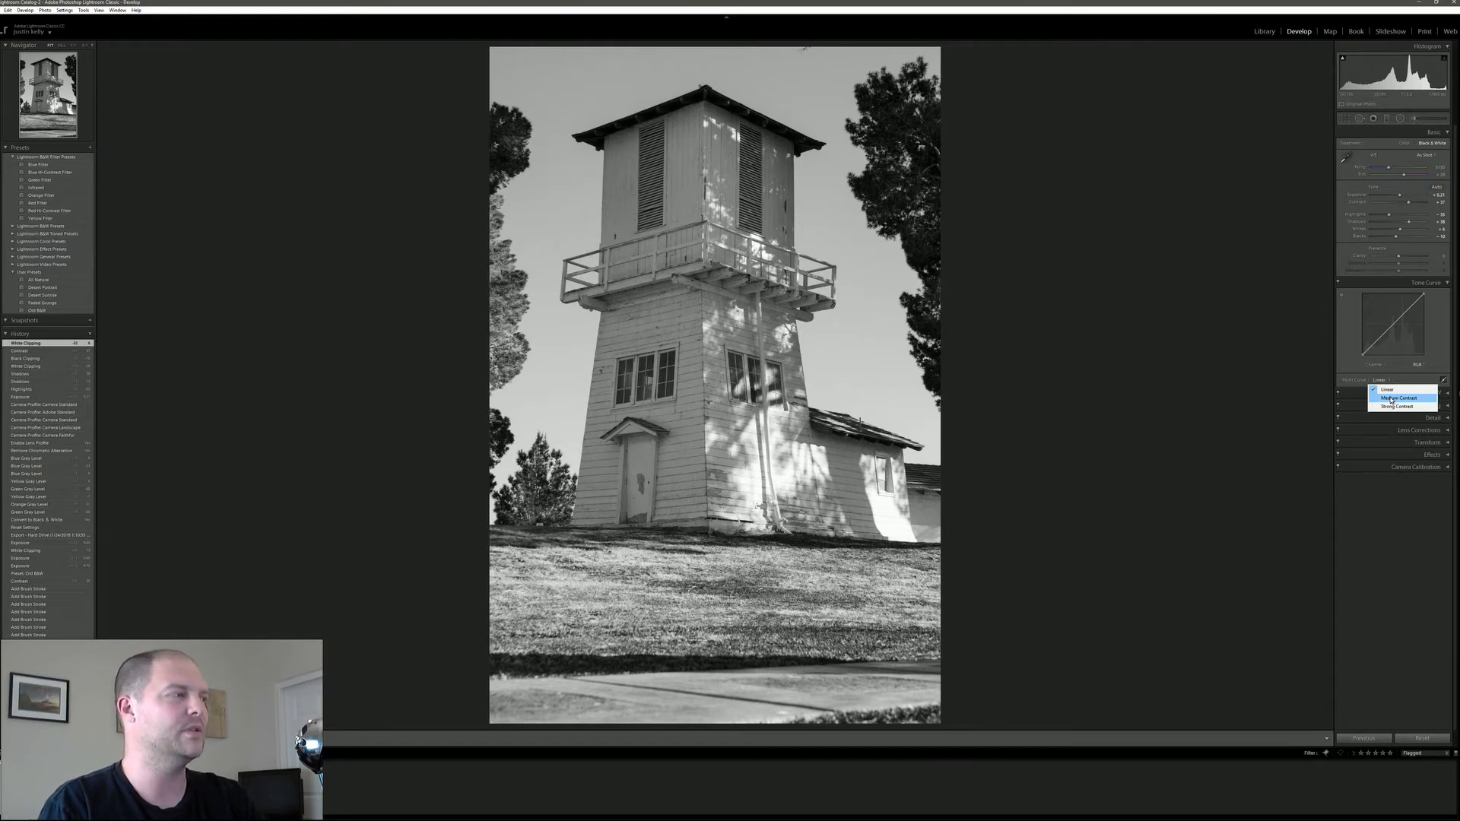
pyautogui.click(1392, 398)
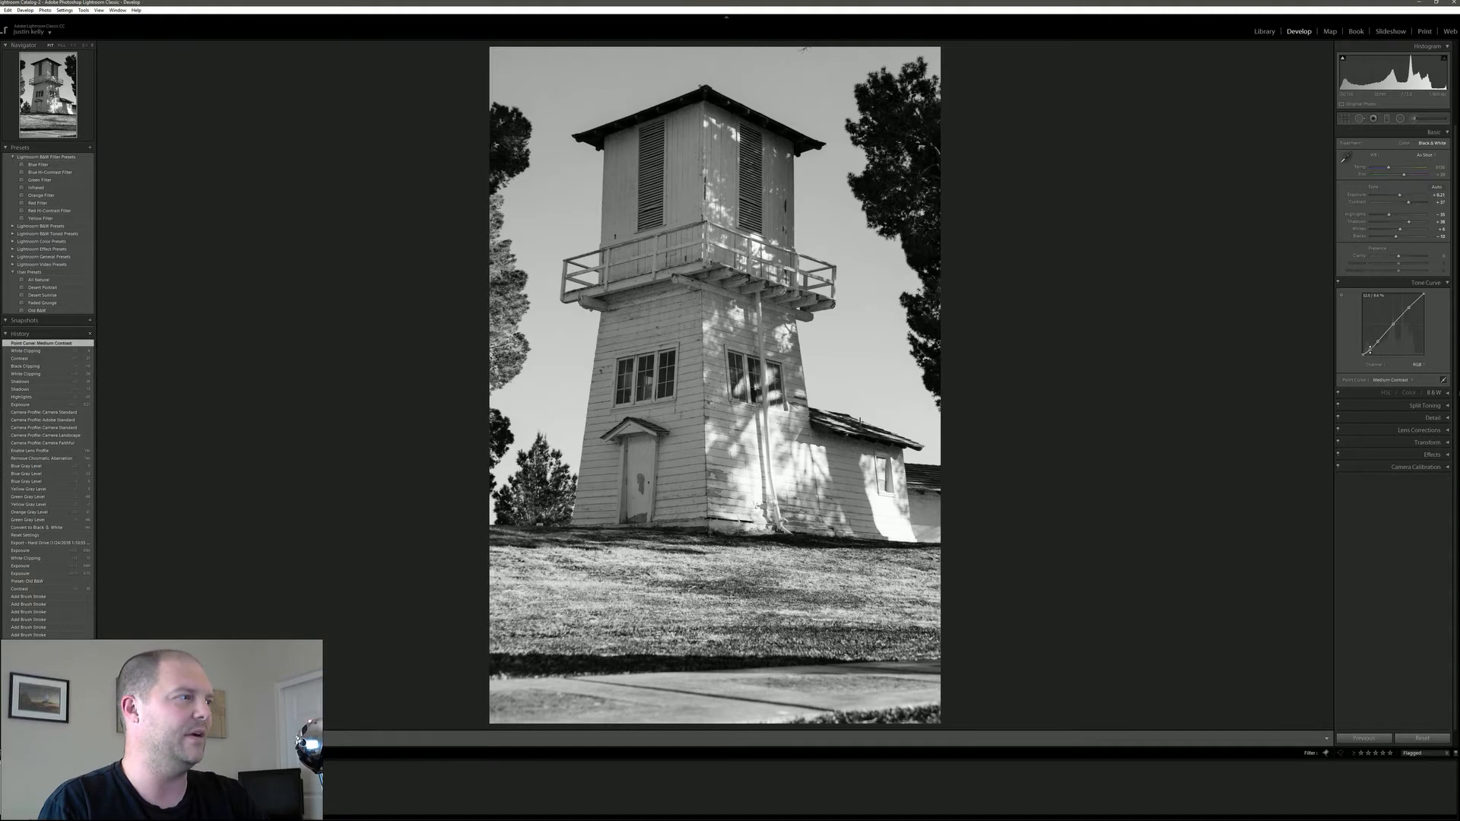
pyautogui.rightClick(1370, 349)
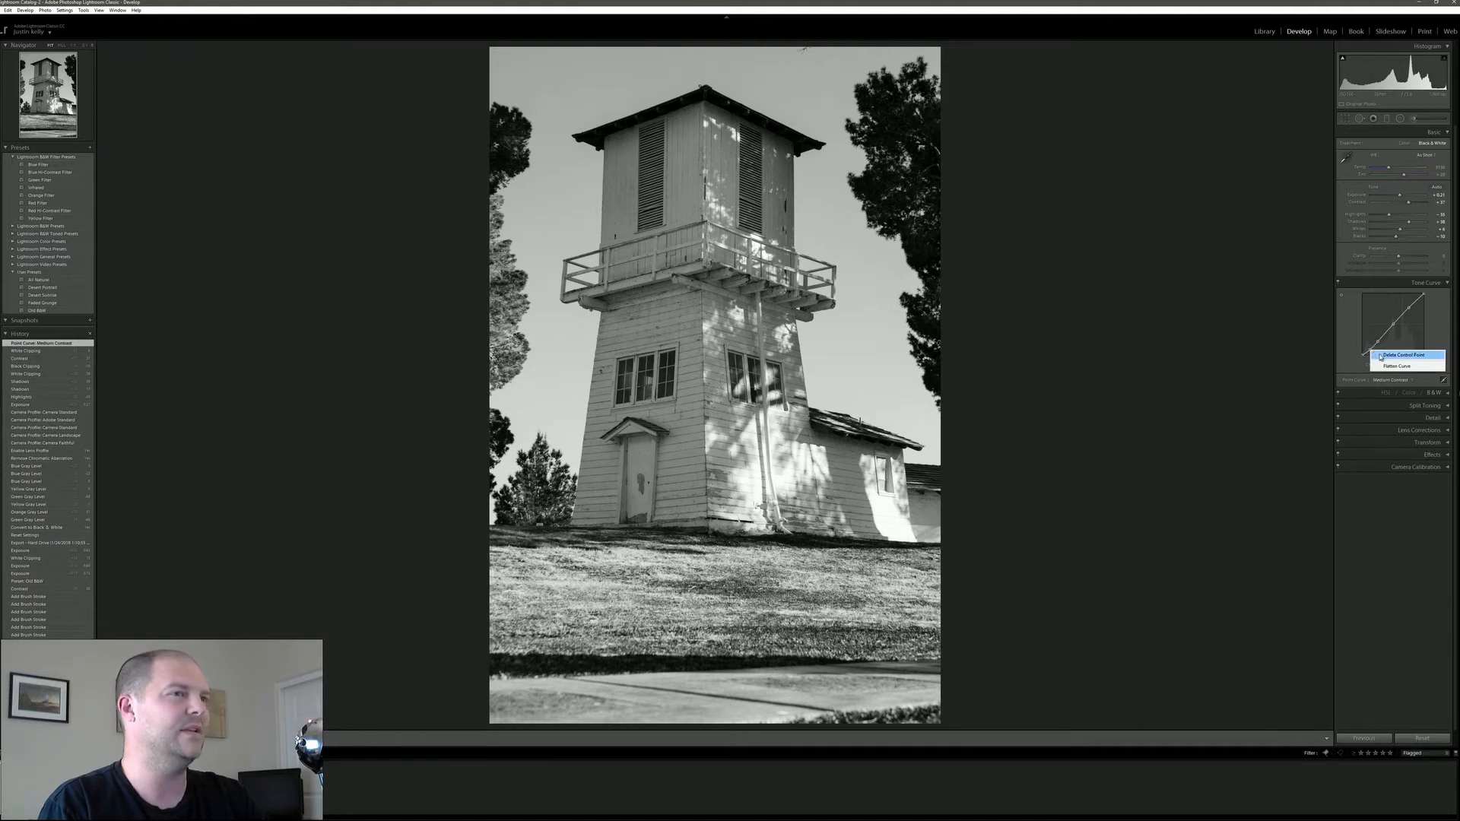
pyautogui.click(1380, 356)
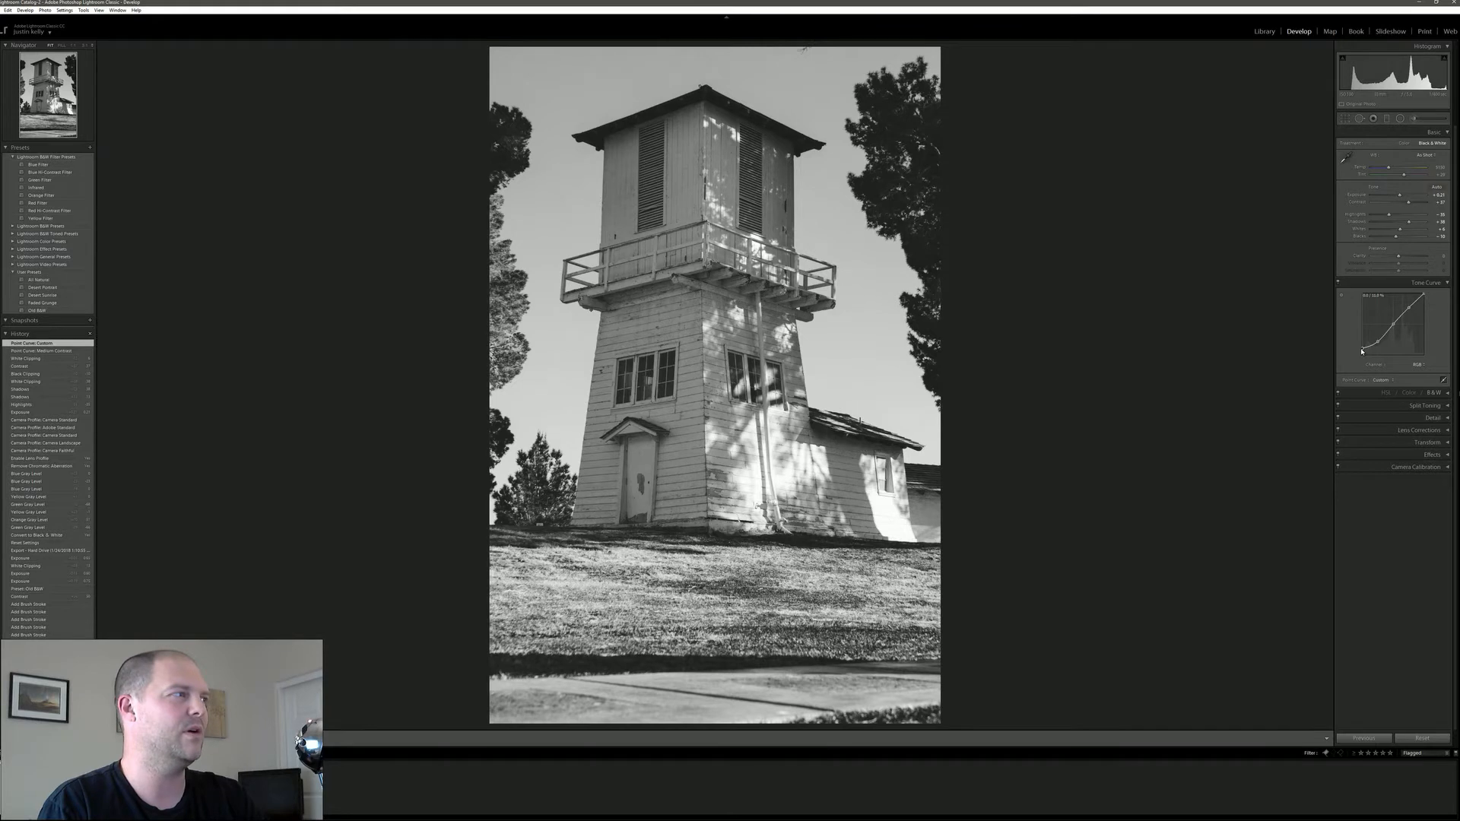
# Lift the tone curve's black end point and slightly lower its white end point for a faded look.
pyautogui.moveTo(1361, 349); pyautogui.dragTo(1362, 348)
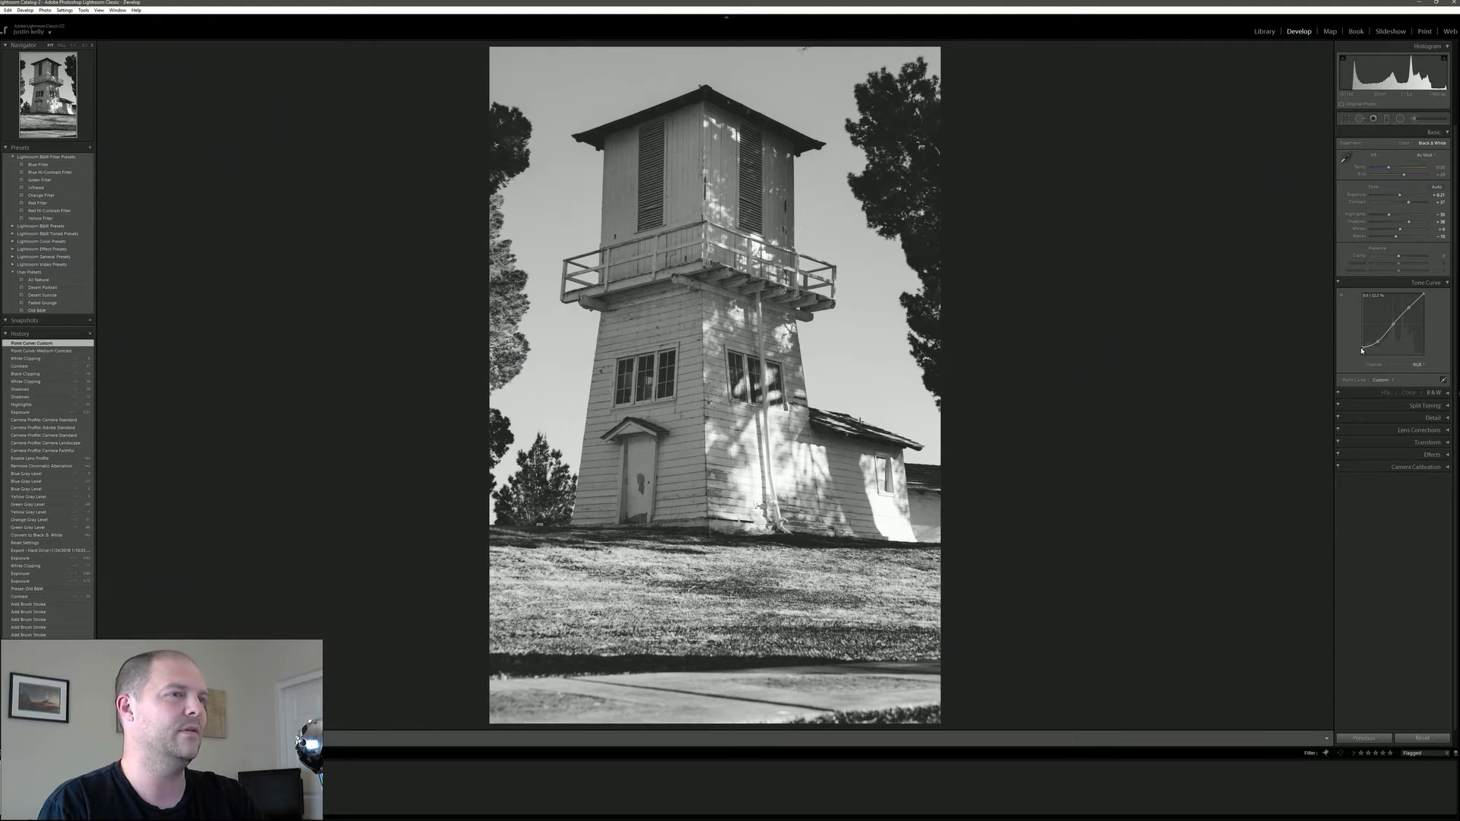
pyautogui.moveTo(1361, 347); pyautogui.dragTo(1361, 350)
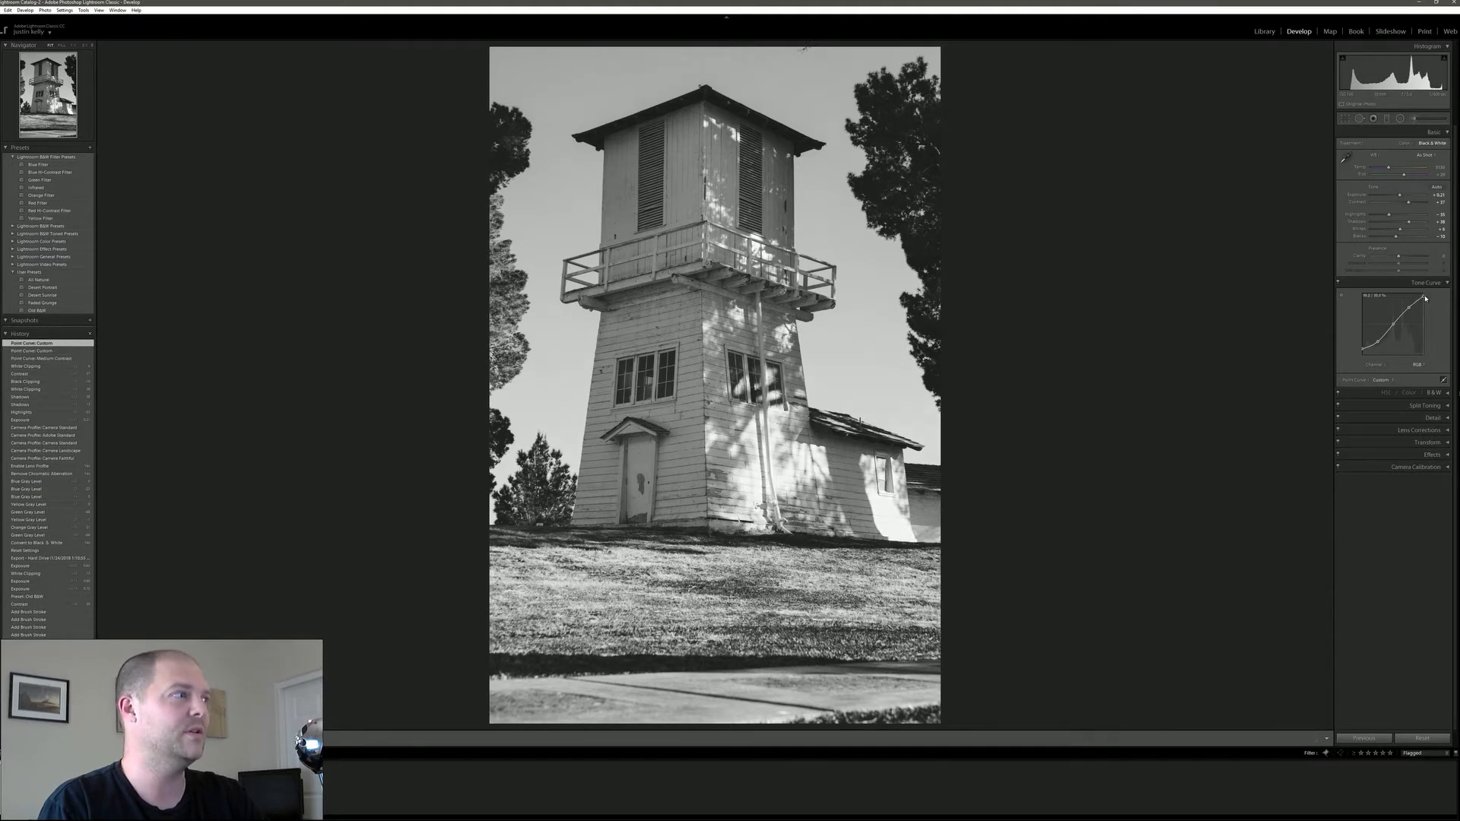
pyautogui.moveTo(1424, 296); pyautogui.dragTo(1438, 298)
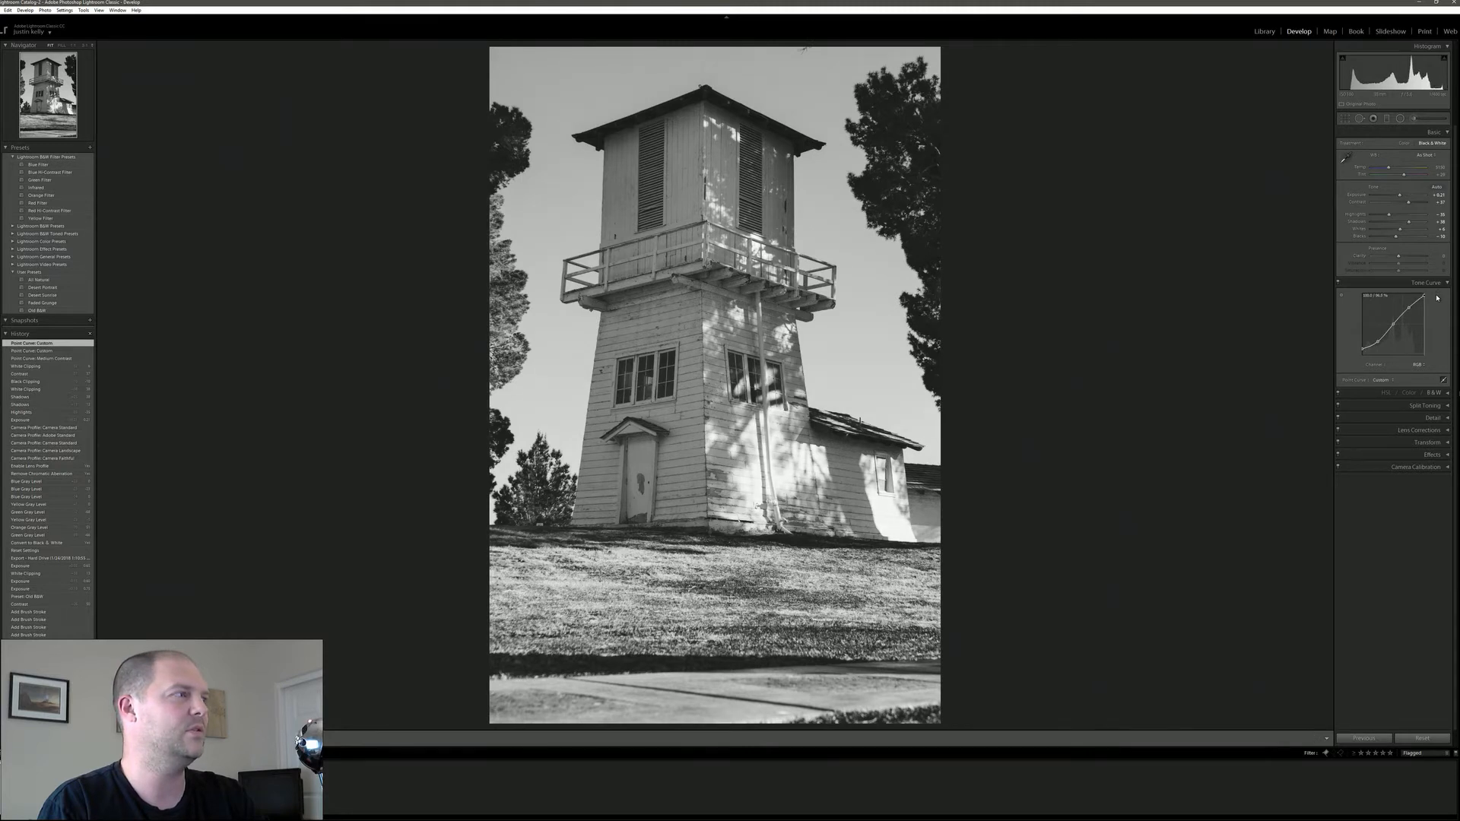
pyautogui.moveTo(1437, 298); pyautogui.dragTo(1426, 297)
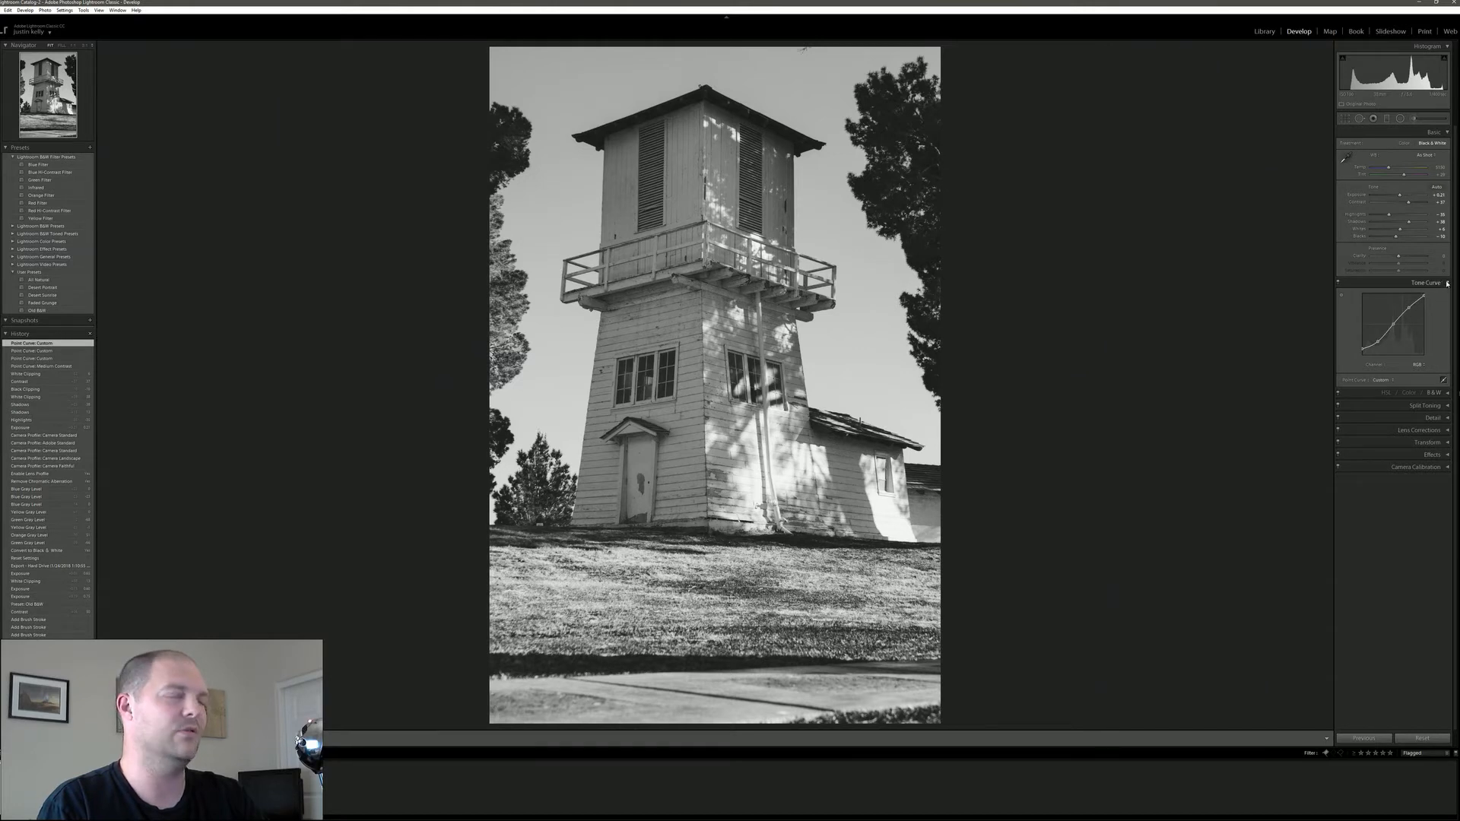
pyautogui.click(1447, 284)
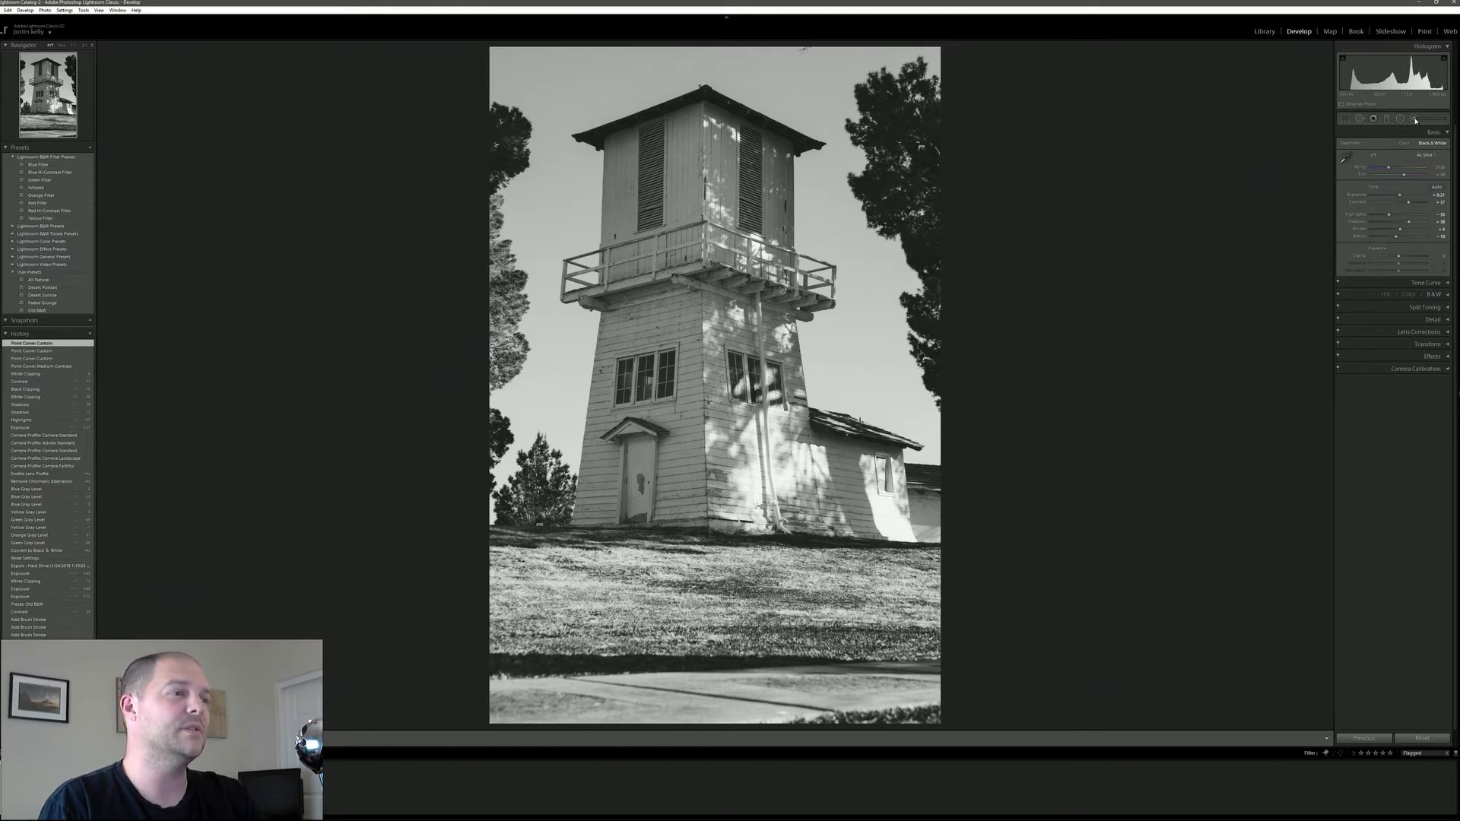
# Paint a slight exposure boost over the shaded walls of the tower's upper section with the Adjustment Brush.
pyautogui.click(810, 435)
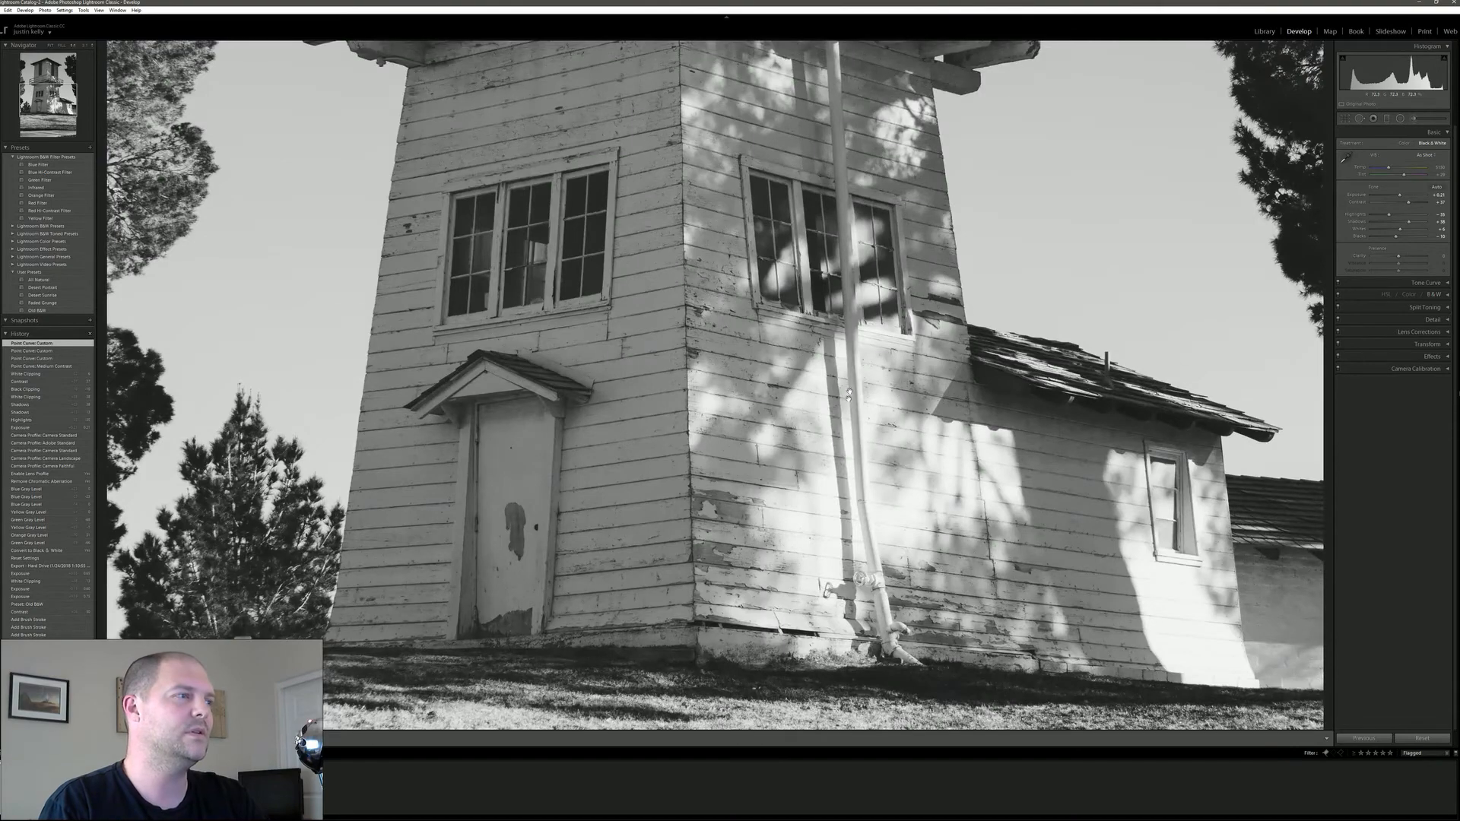
pyautogui.moveTo(721, 144); pyautogui.dragTo(708, 589)
pyautogui.moveTo(682, 192); pyautogui.dragTo(672, 439)
pyautogui.click(672, 440)
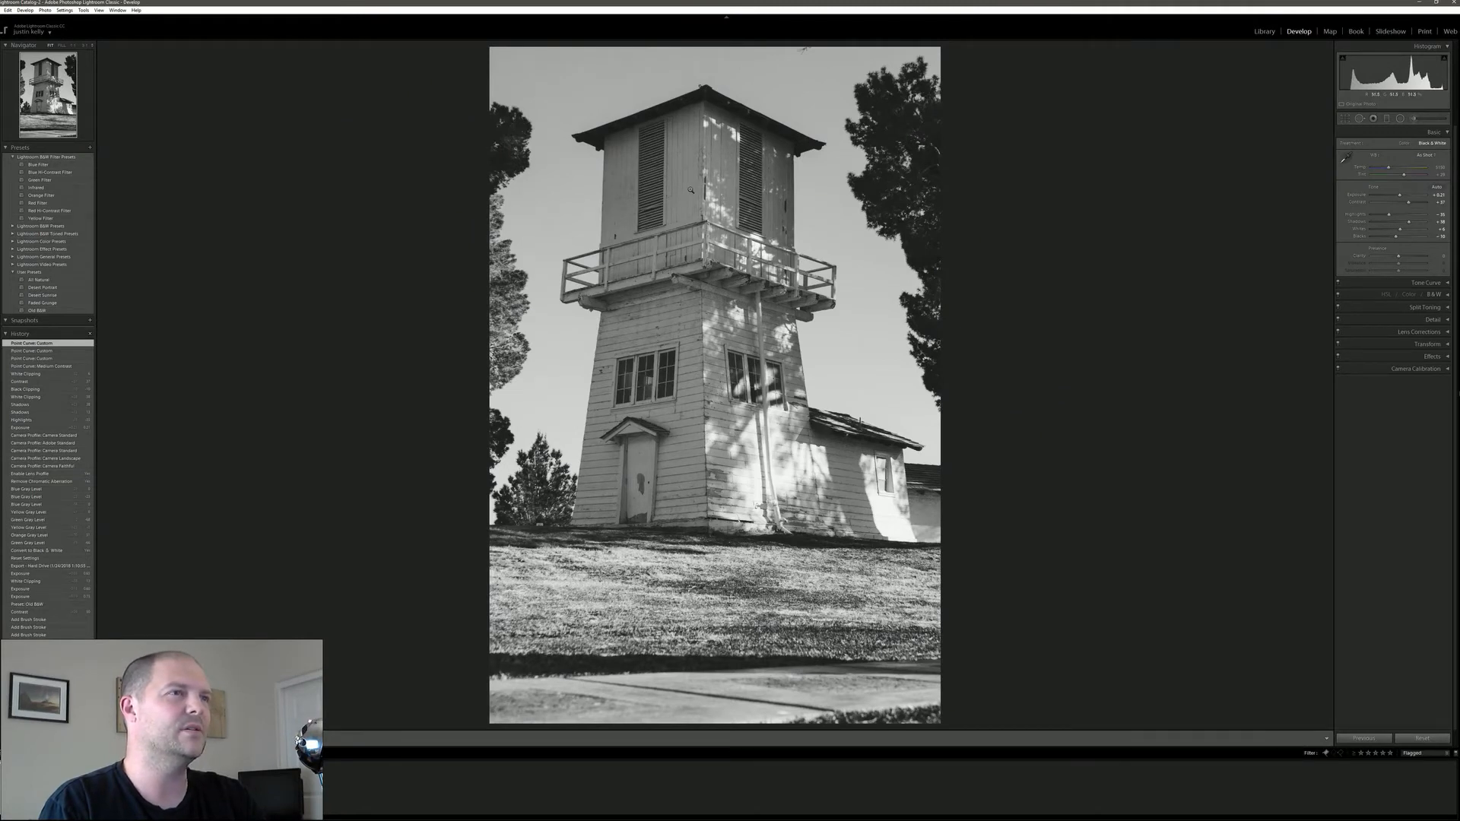
pyautogui.click(1415, 120)
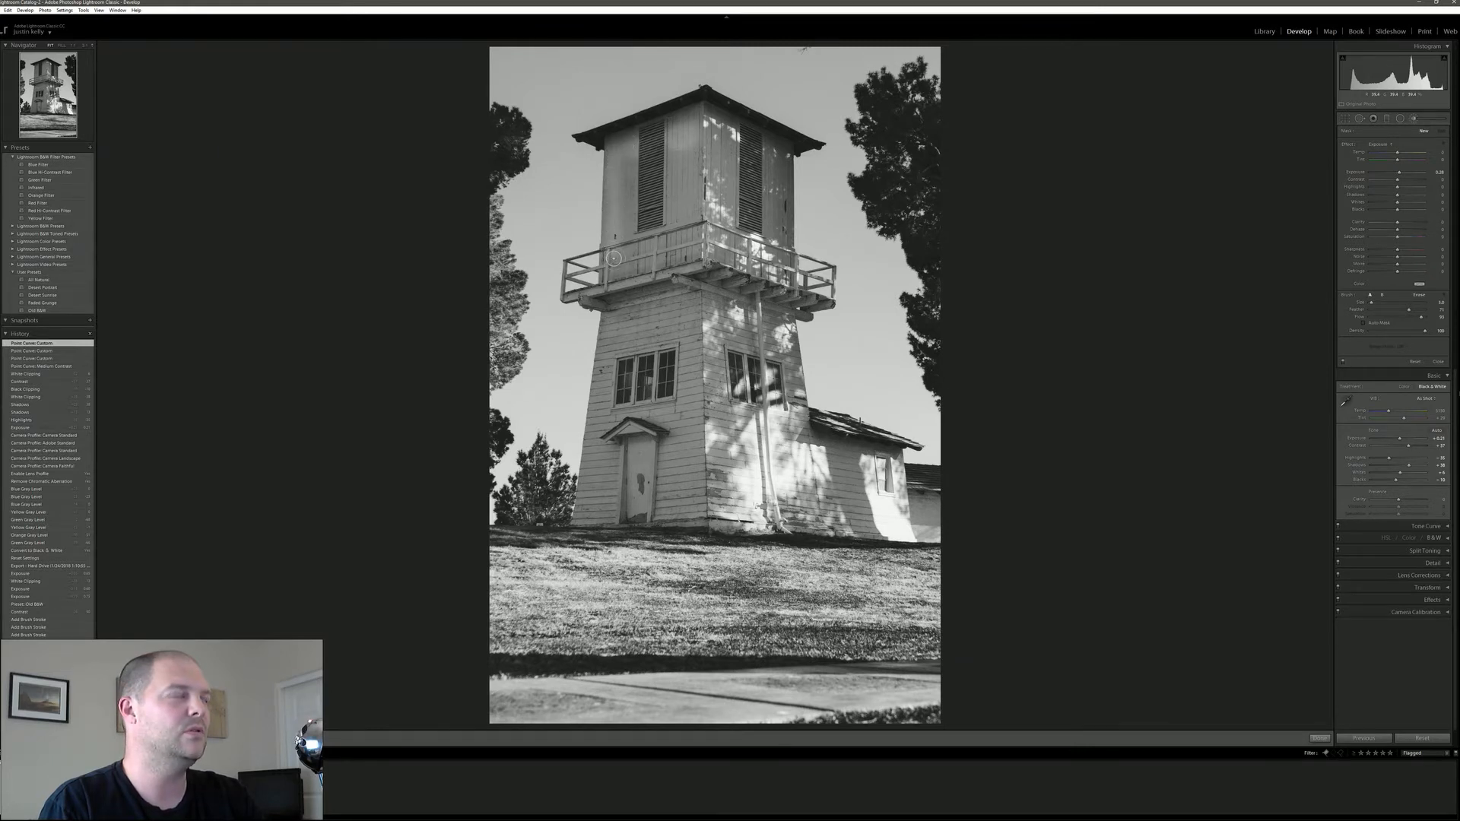
pyautogui.click(610, 253)
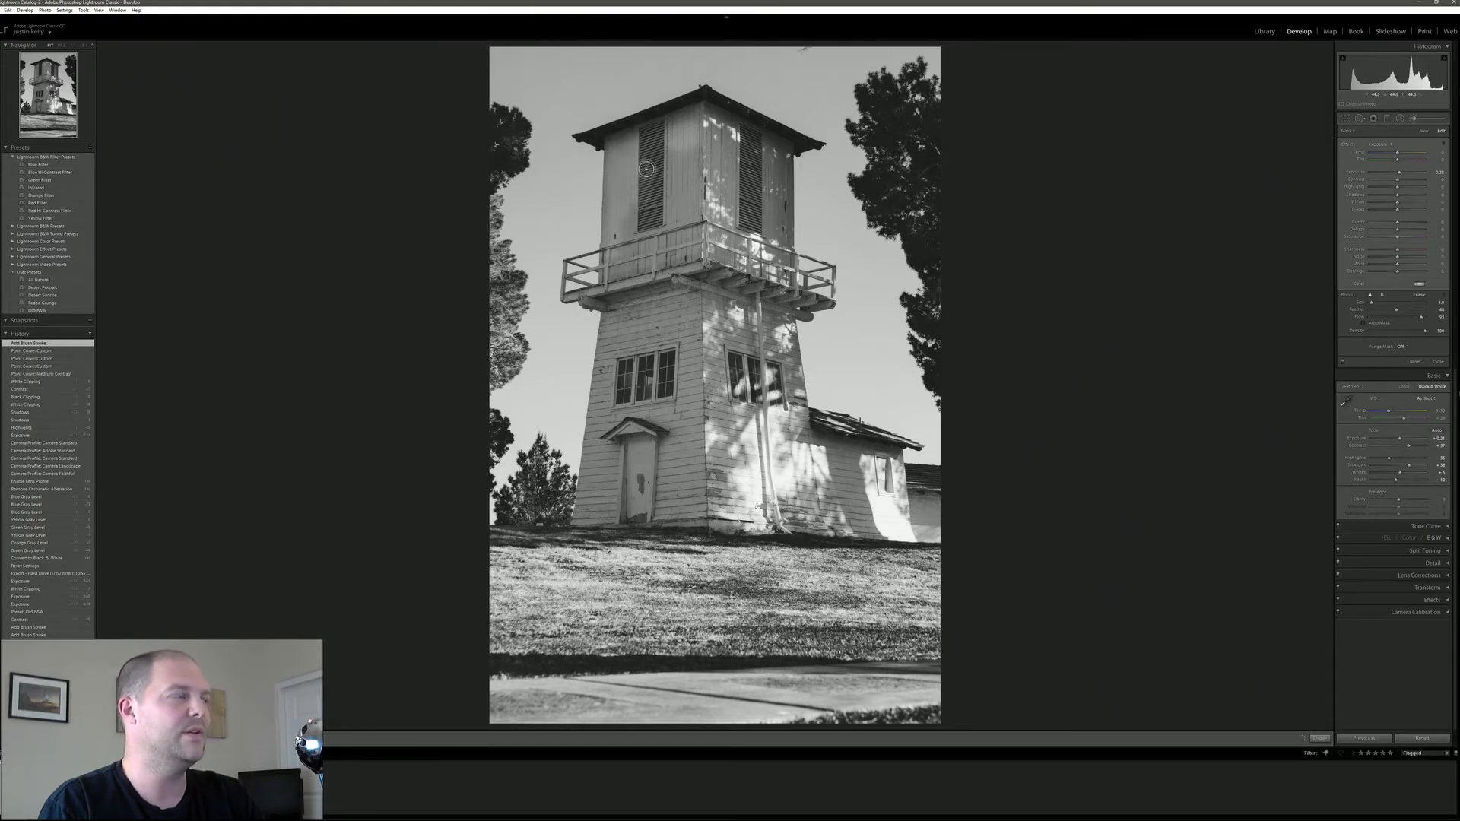
pyautogui.moveTo(672, 187)
pyautogui.mouseDown()
pyautogui.moveTo(691, 124)
pyautogui.moveTo(700, 156)
pyautogui.mouseUp()
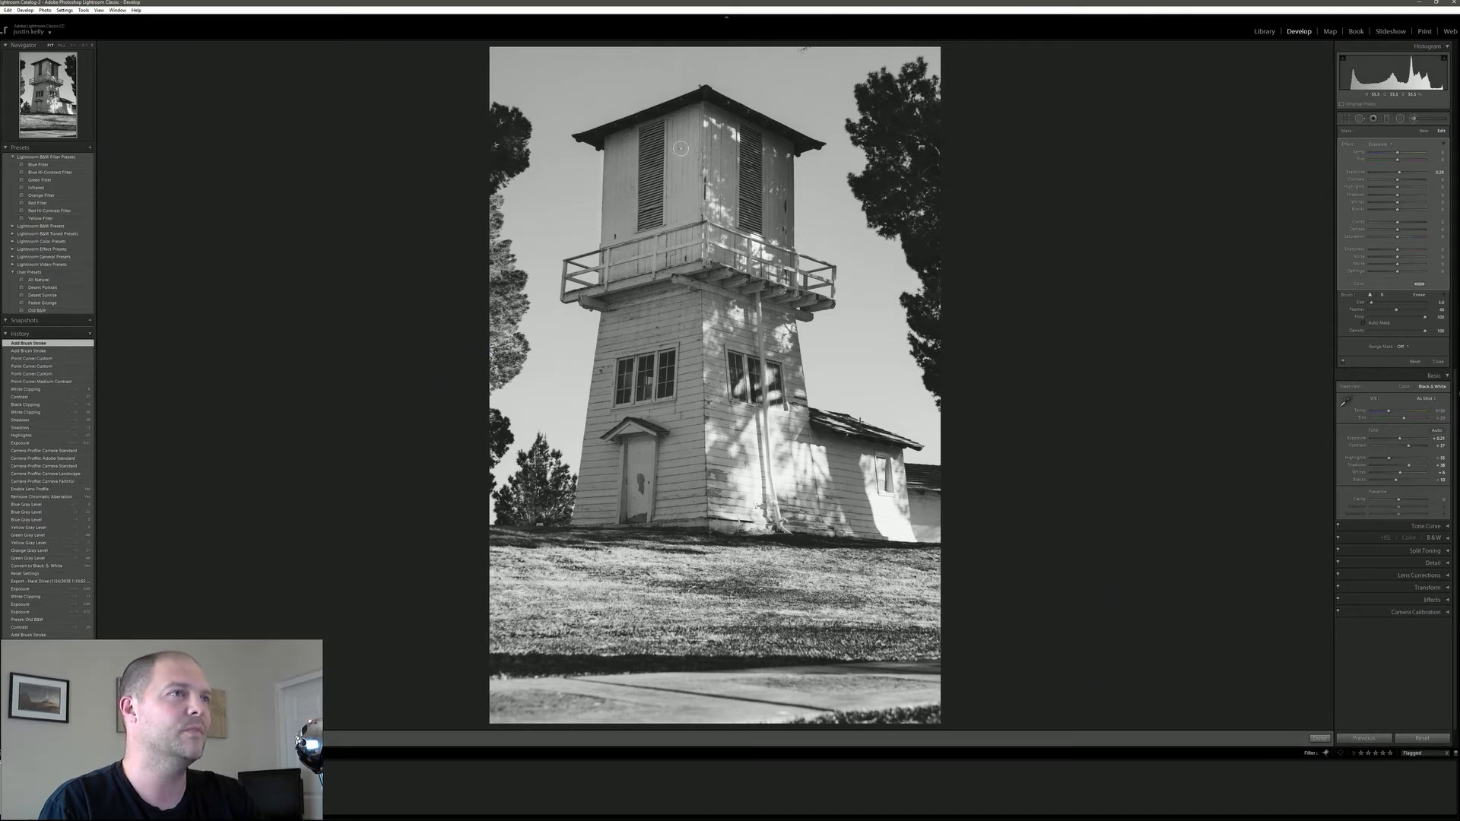
pyautogui.moveTo(691, 126); pyautogui.dragTo(767, 151)
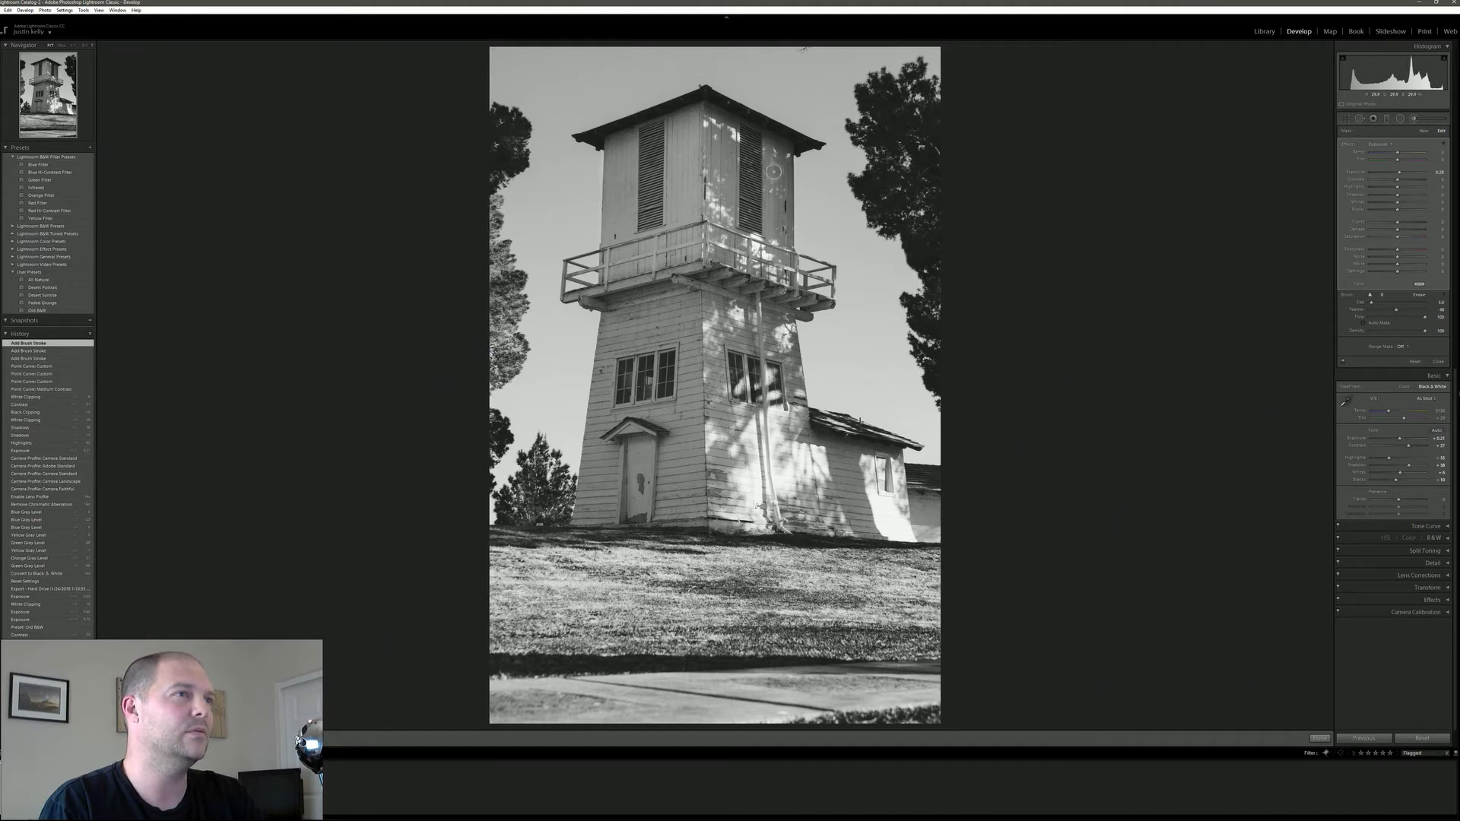
pyautogui.moveTo(787, 222)
pyautogui.mouseDown()
pyautogui.moveTo(787, 244)
pyautogui.moveTo(763, 203)
pyautogui.moveTo(757, 218)
pyautogui.mouseUp()
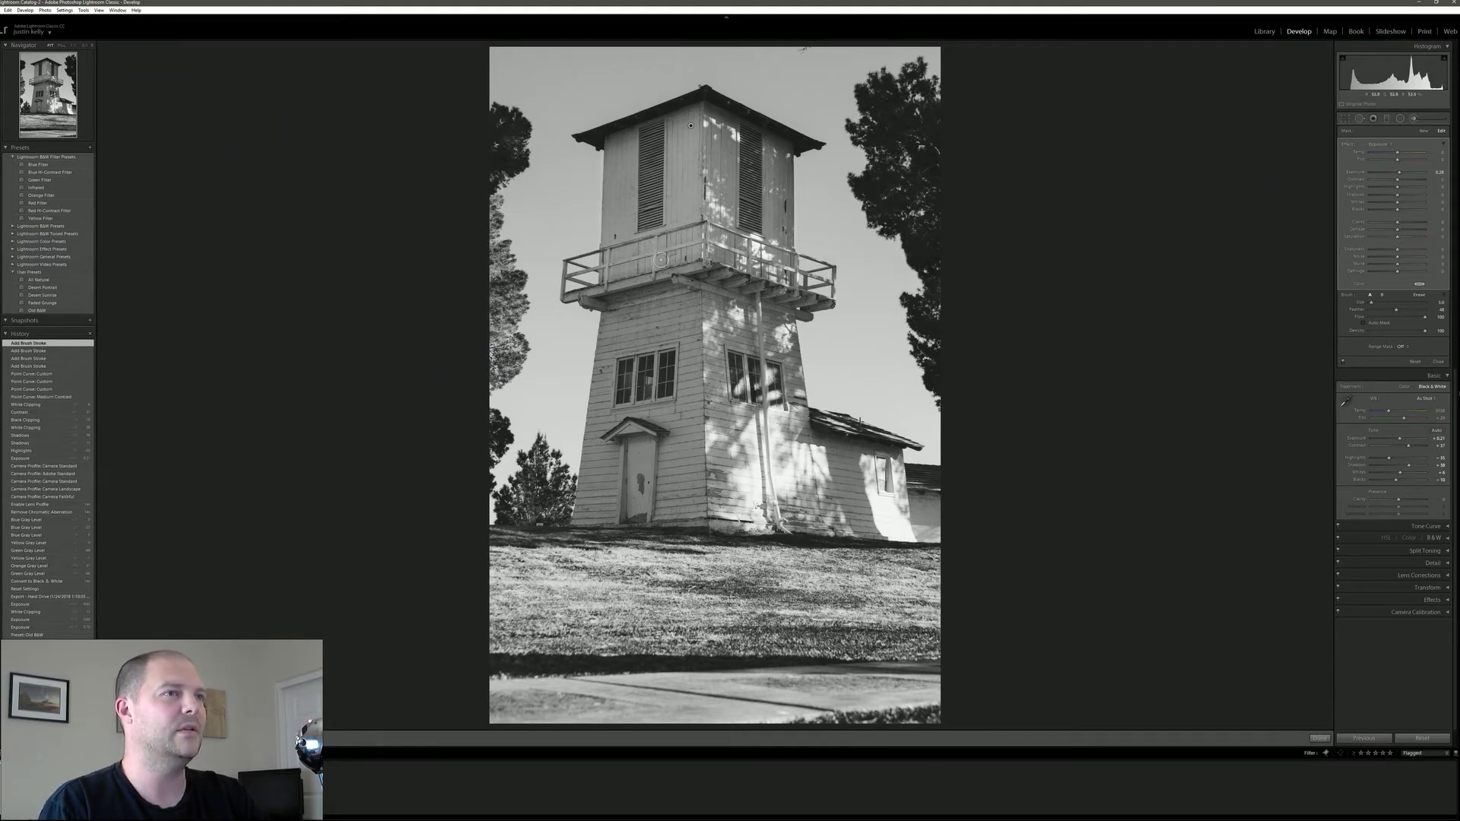
pyautogui.click(687, 204)
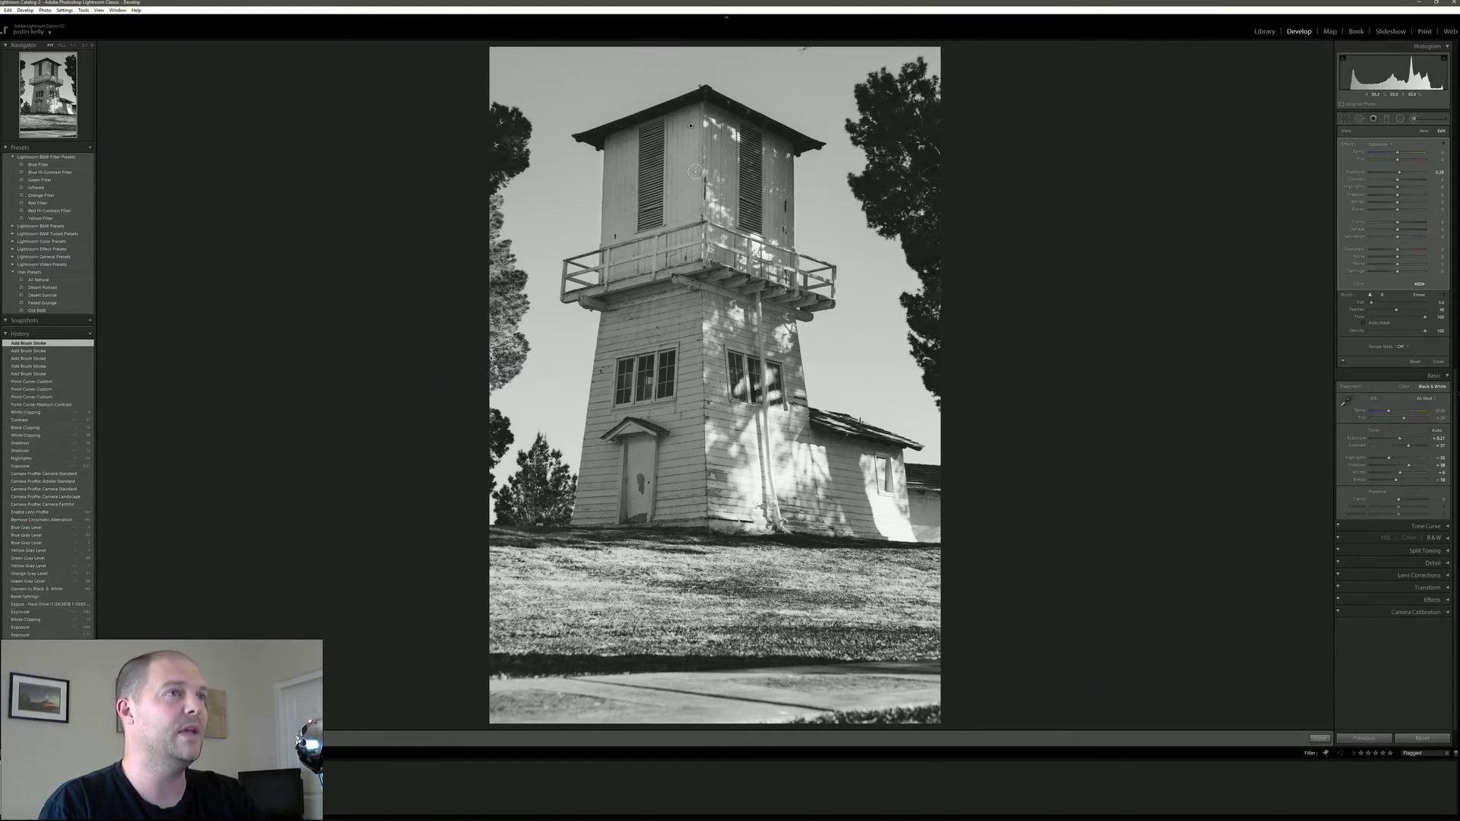
# Create a new brush adjustment with Exposure 0.20 and paint it along the dark underside of the tower's roof.
pyautogui.click(1425, 132)
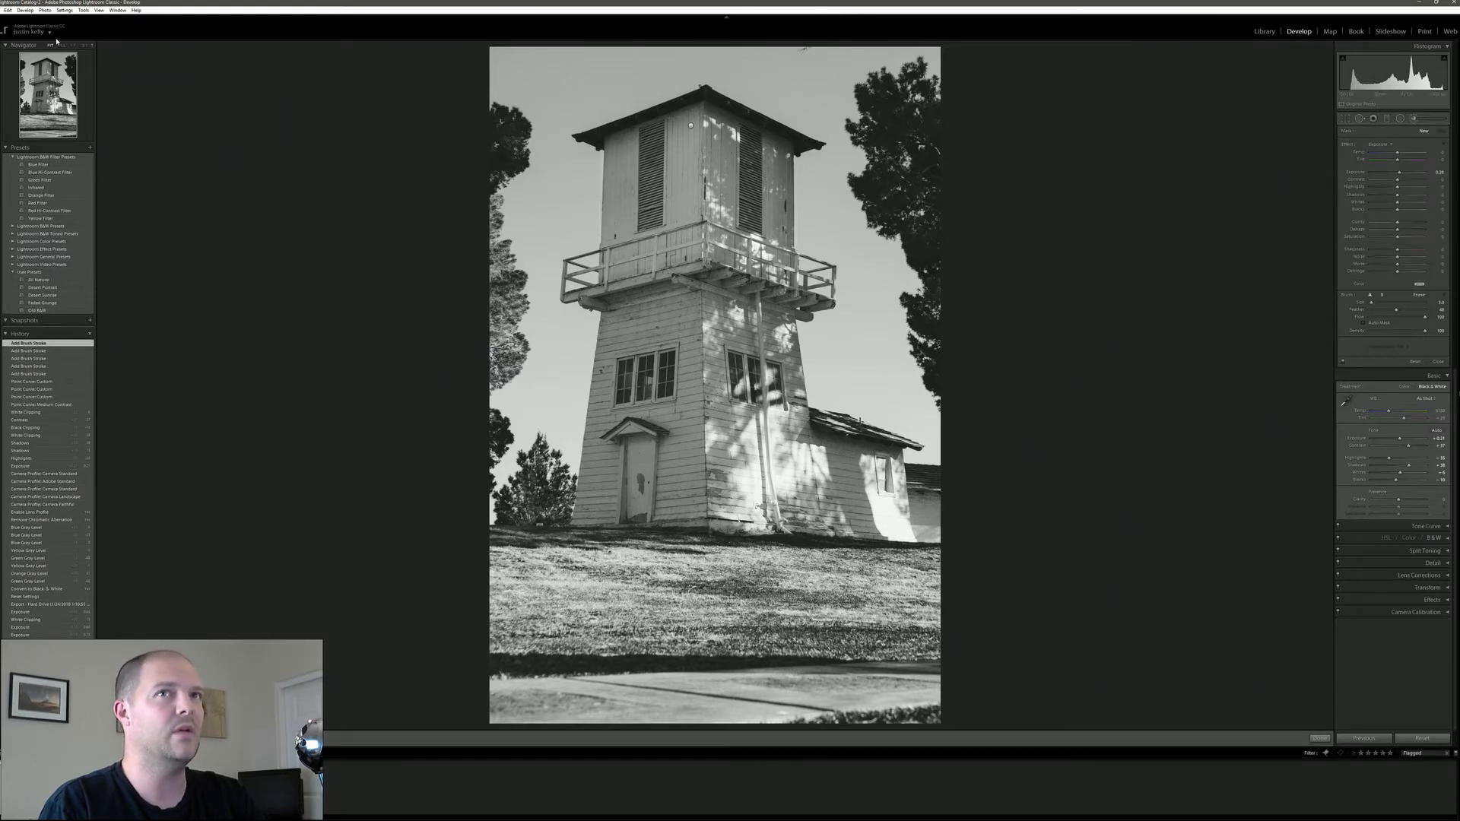
pyautogui.click(72, 46)
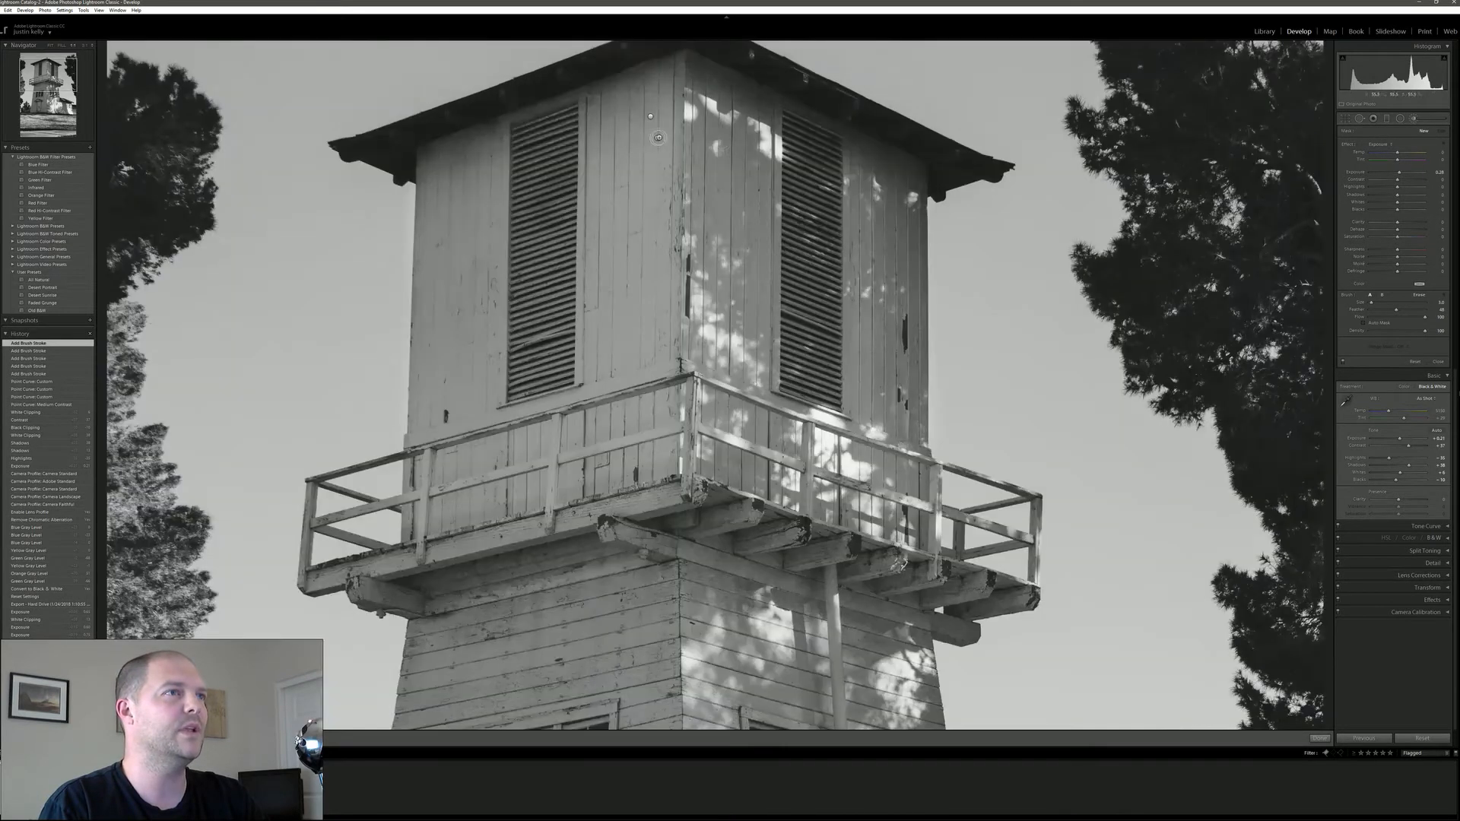
pyautogui.moveTo(730, 140); pyautogui.dragTo(718, 332)
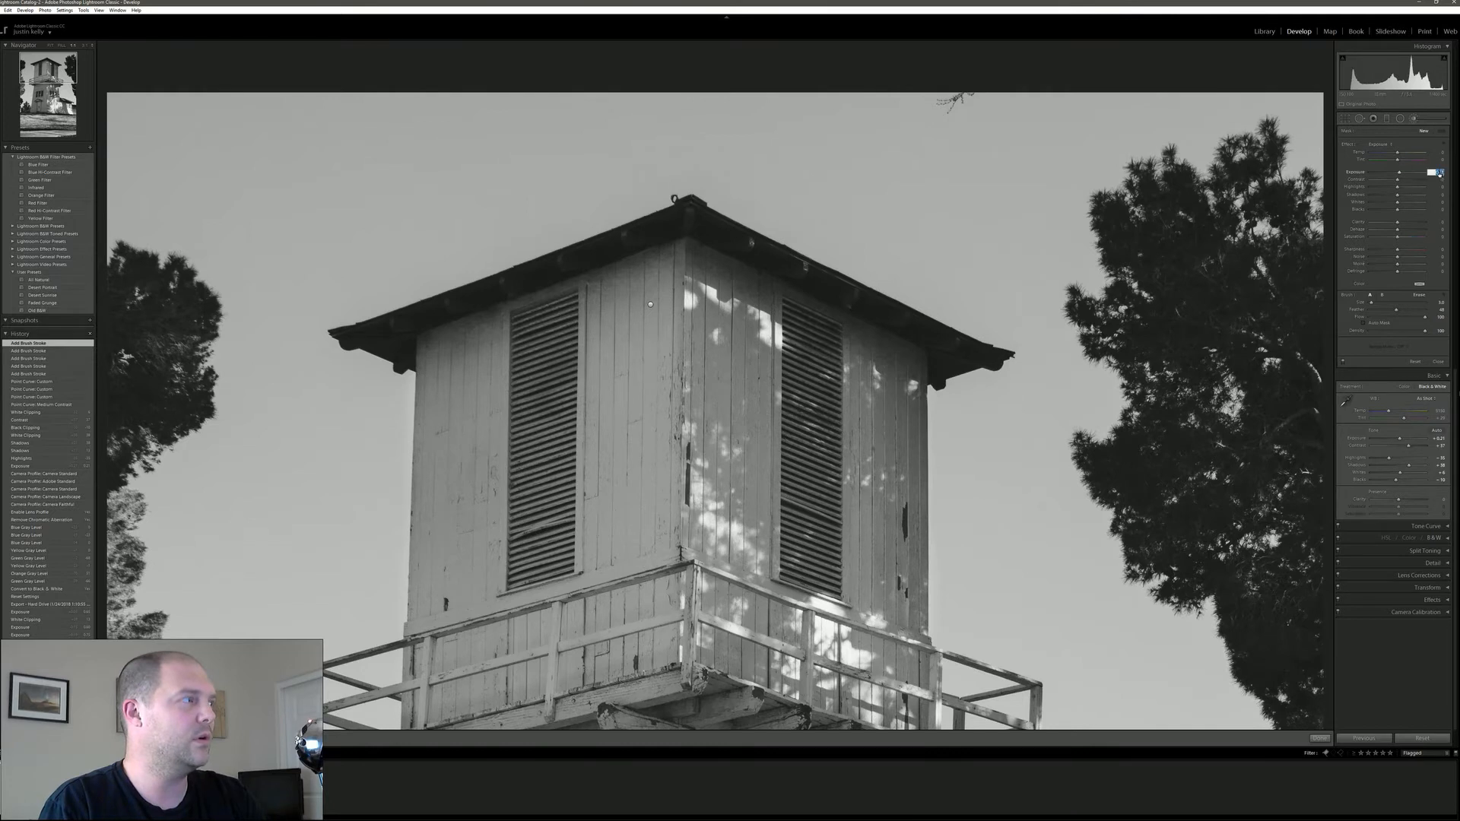
pyautogui.write('0.20')
pyautogui.press('Return')
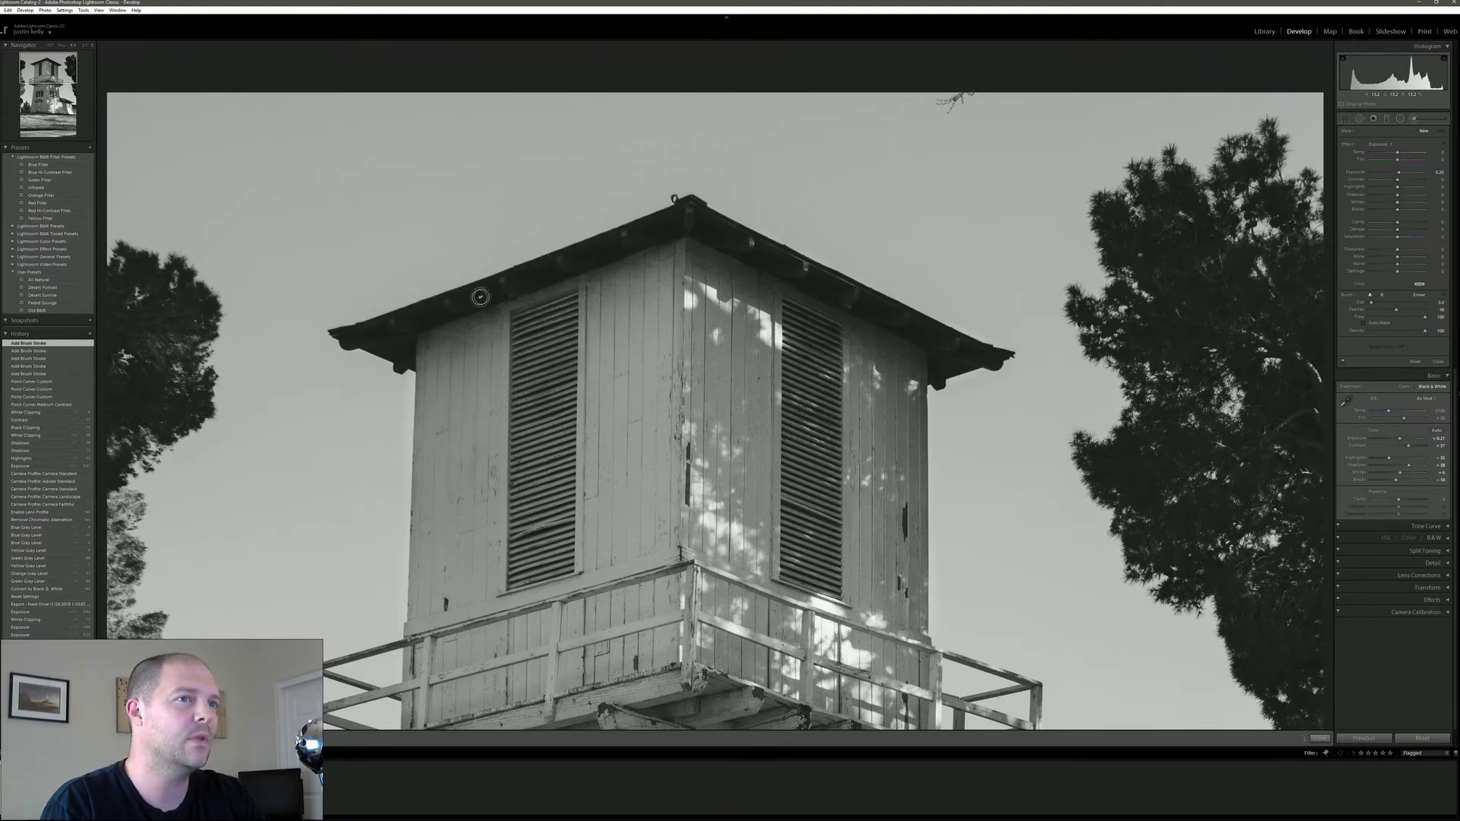
pyautogui.moveTo(696, 225); pyautogui.dragTo(710, 235)
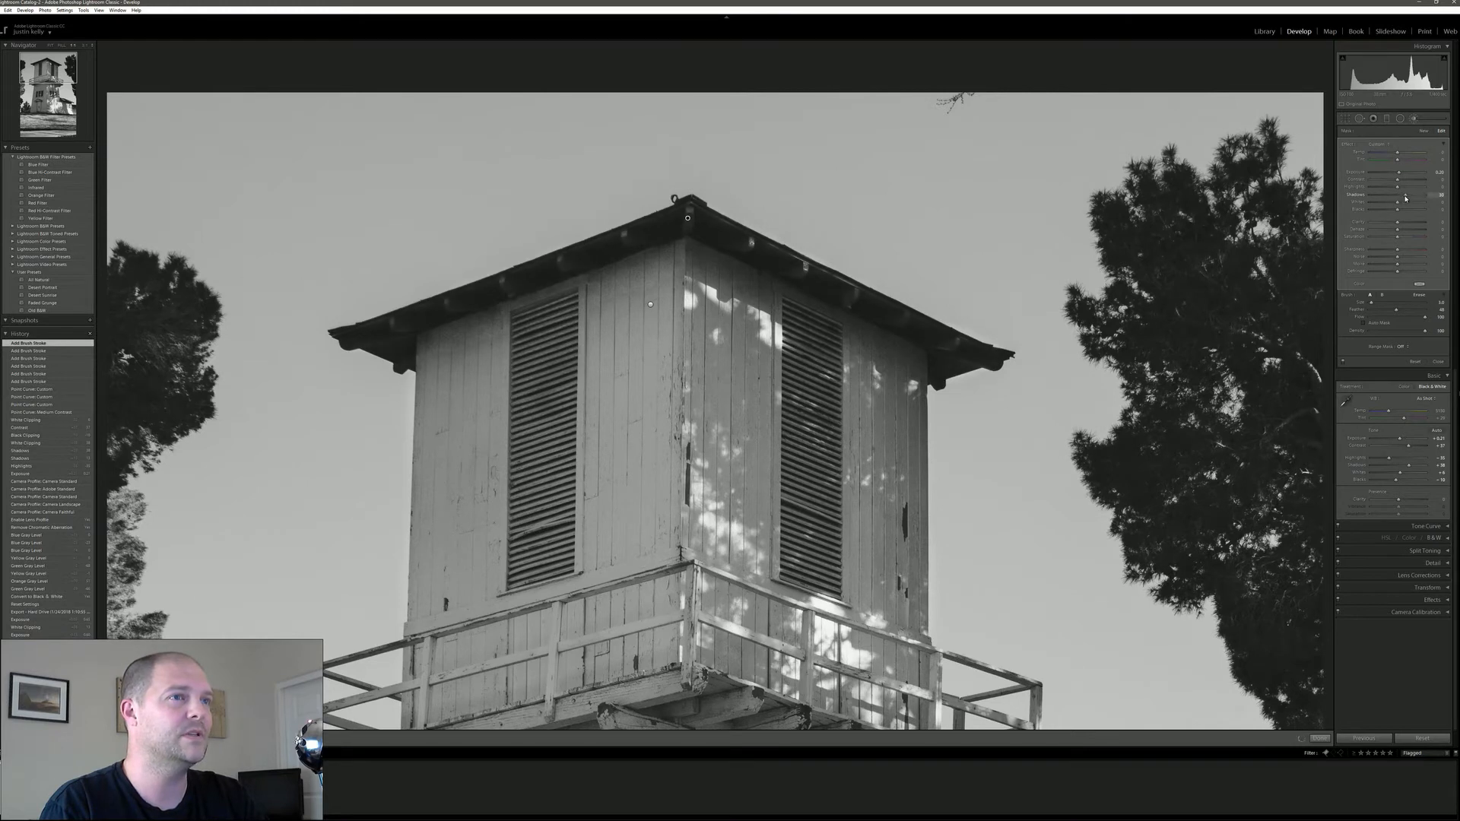
# Raise the Shadows of the roof's brush adjustment and erase its spillover from the sky along the roof edge.
pyautogui.moveTo(1411, 198); pyautogui.dragTo(1415, 199)
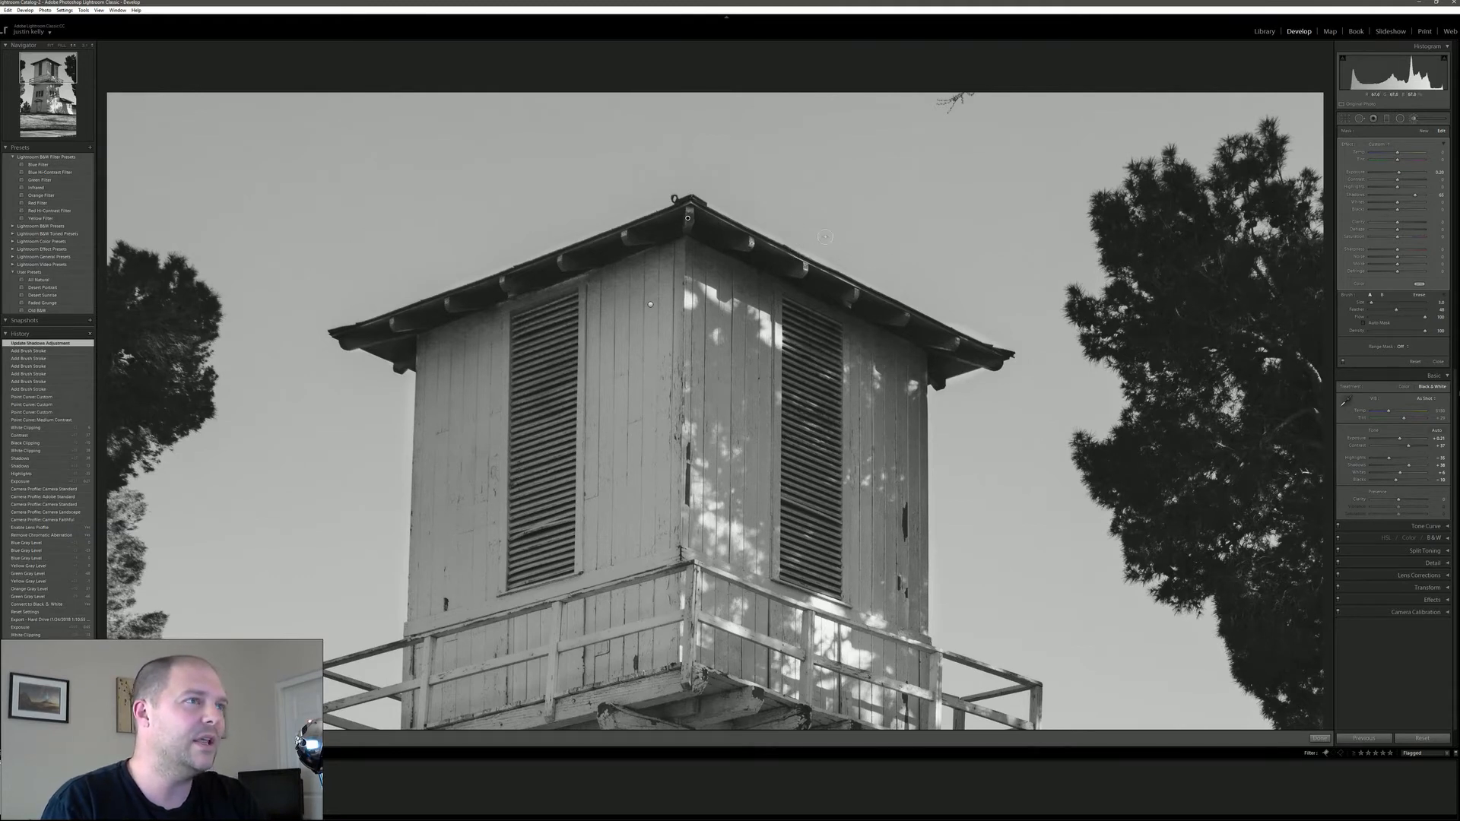
pyautogui.press('alt')
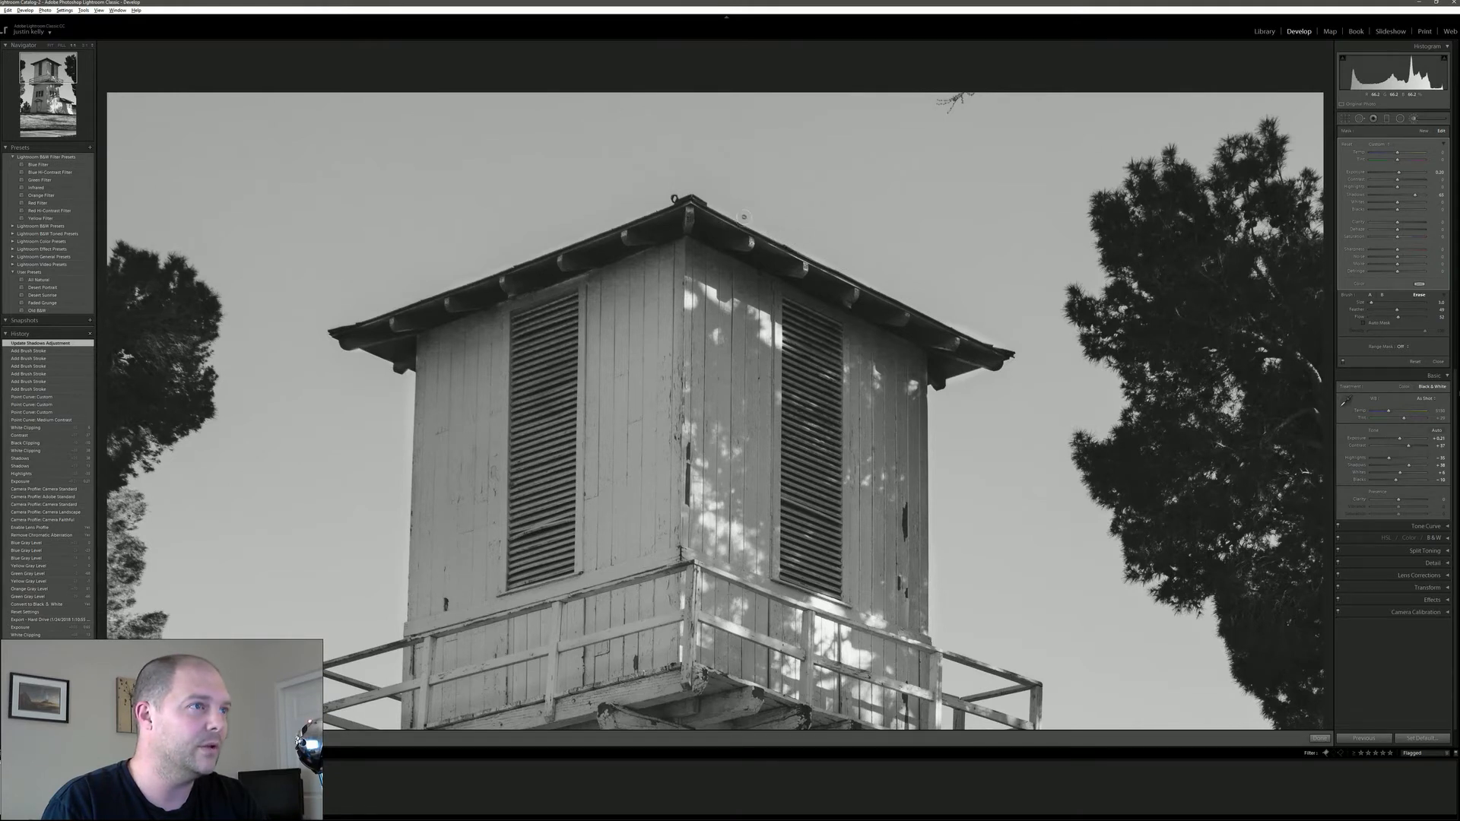
pyautogui.keyDown('alt'); pyautogui.click(858, 223); pyautogui.keyUp('alt')
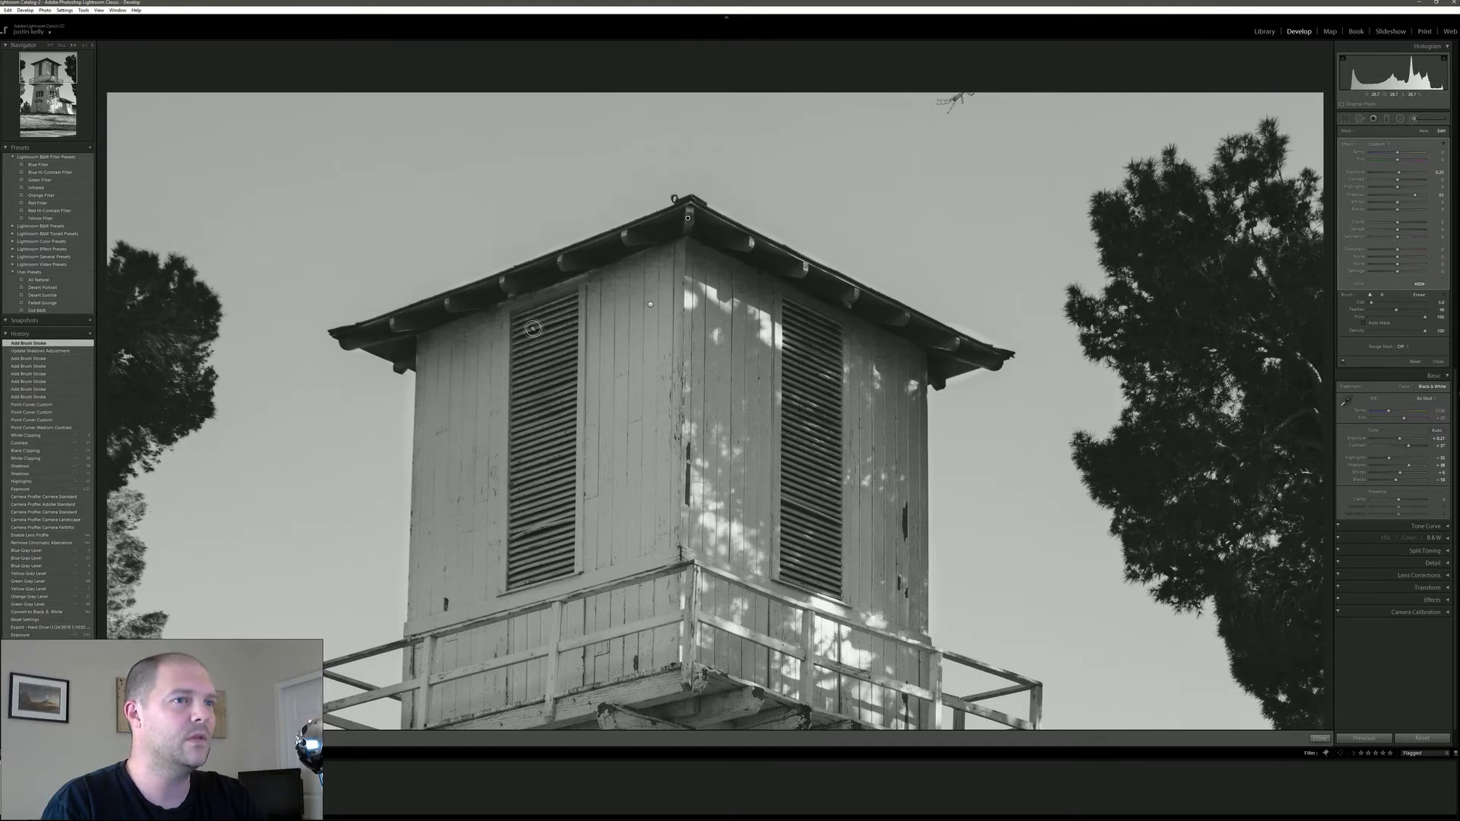
pyautogui.click(1414, 119)
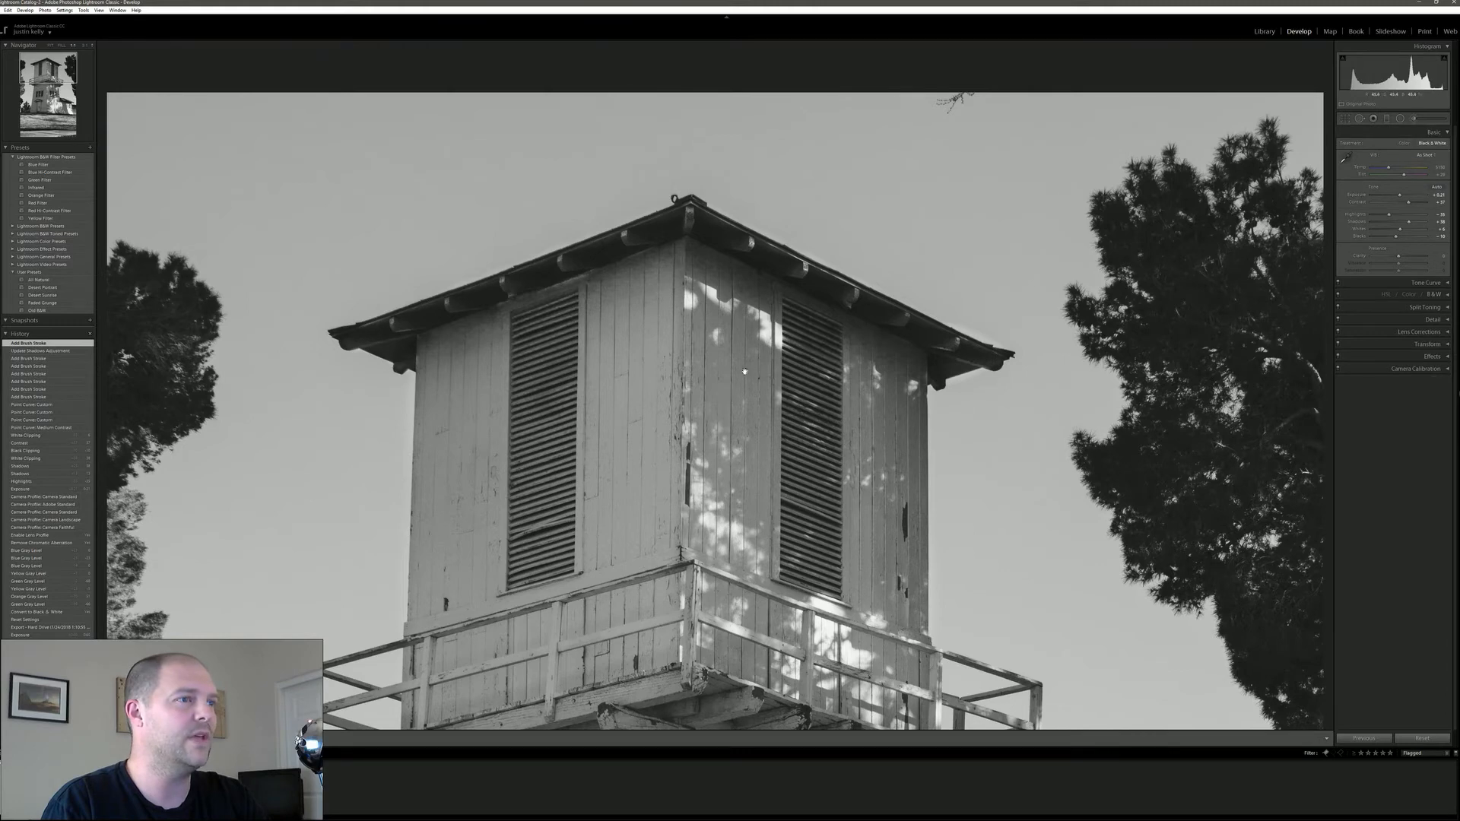
pyautogui.click(723, 424)
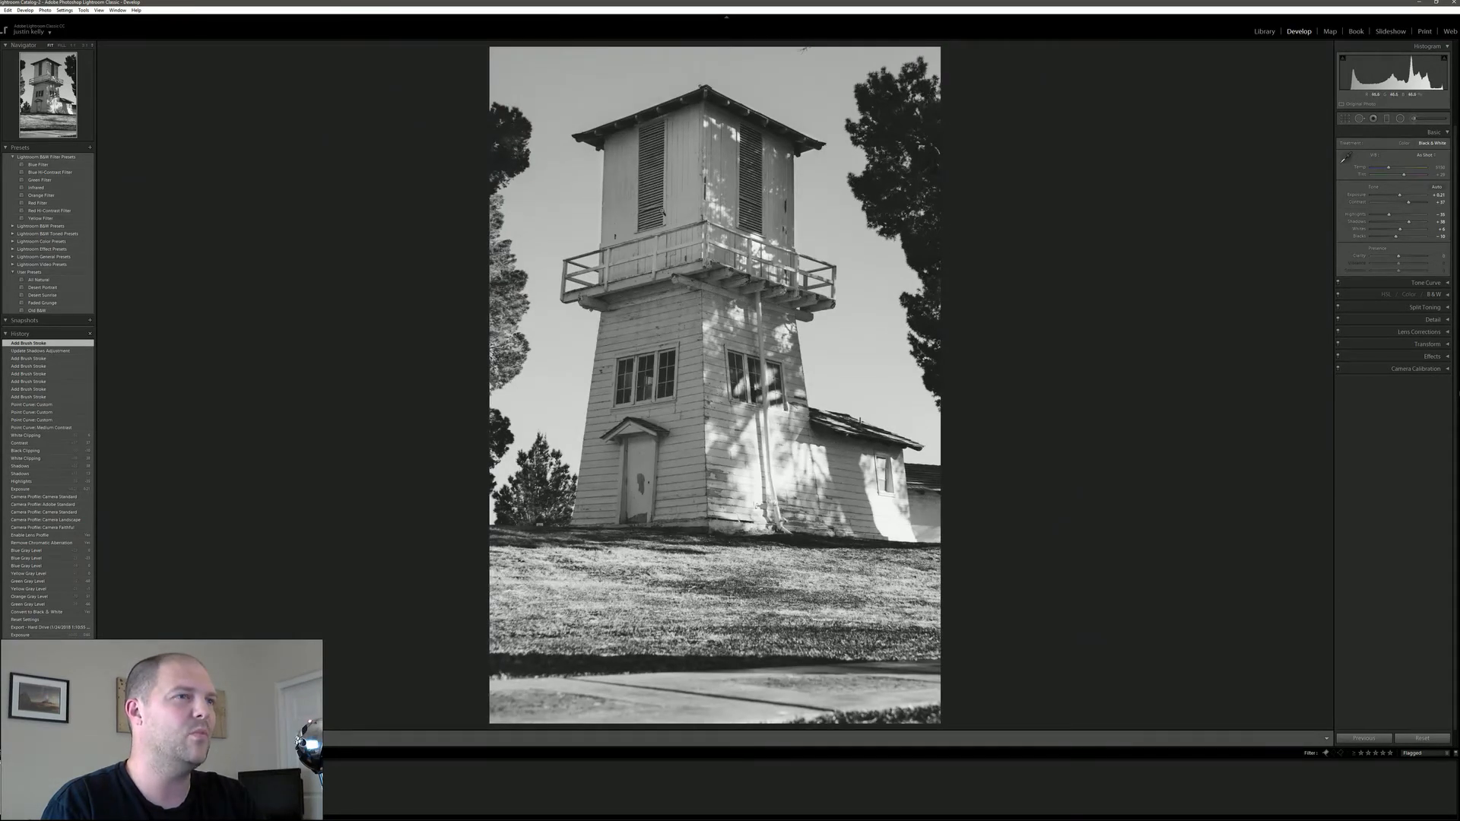
# Fine-tune the Exposure of the existing brush adjustment on the tower's upper walls.
pyautogui.click(1416, 121)
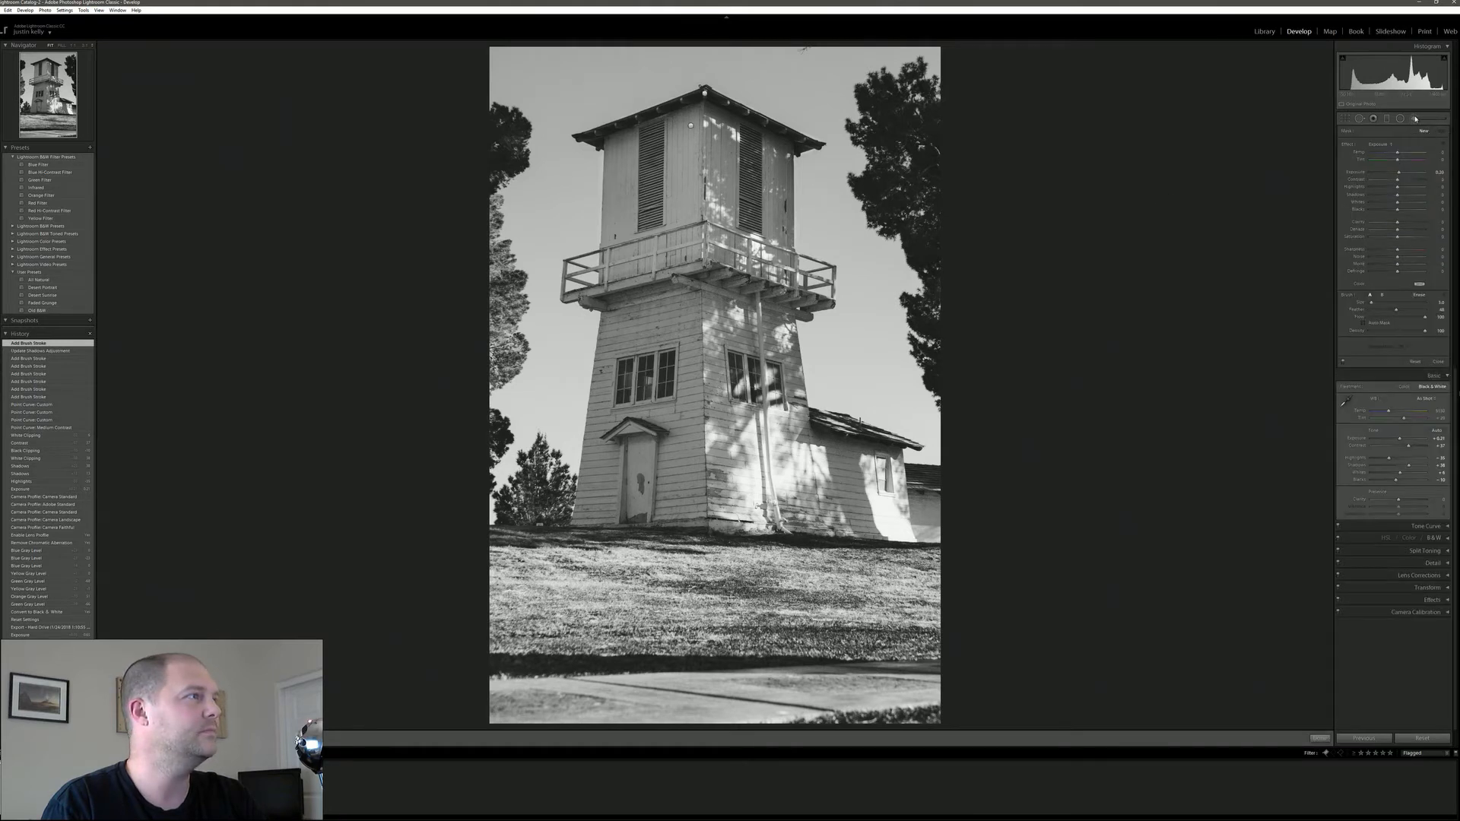
pyautogui.click(691, 127)
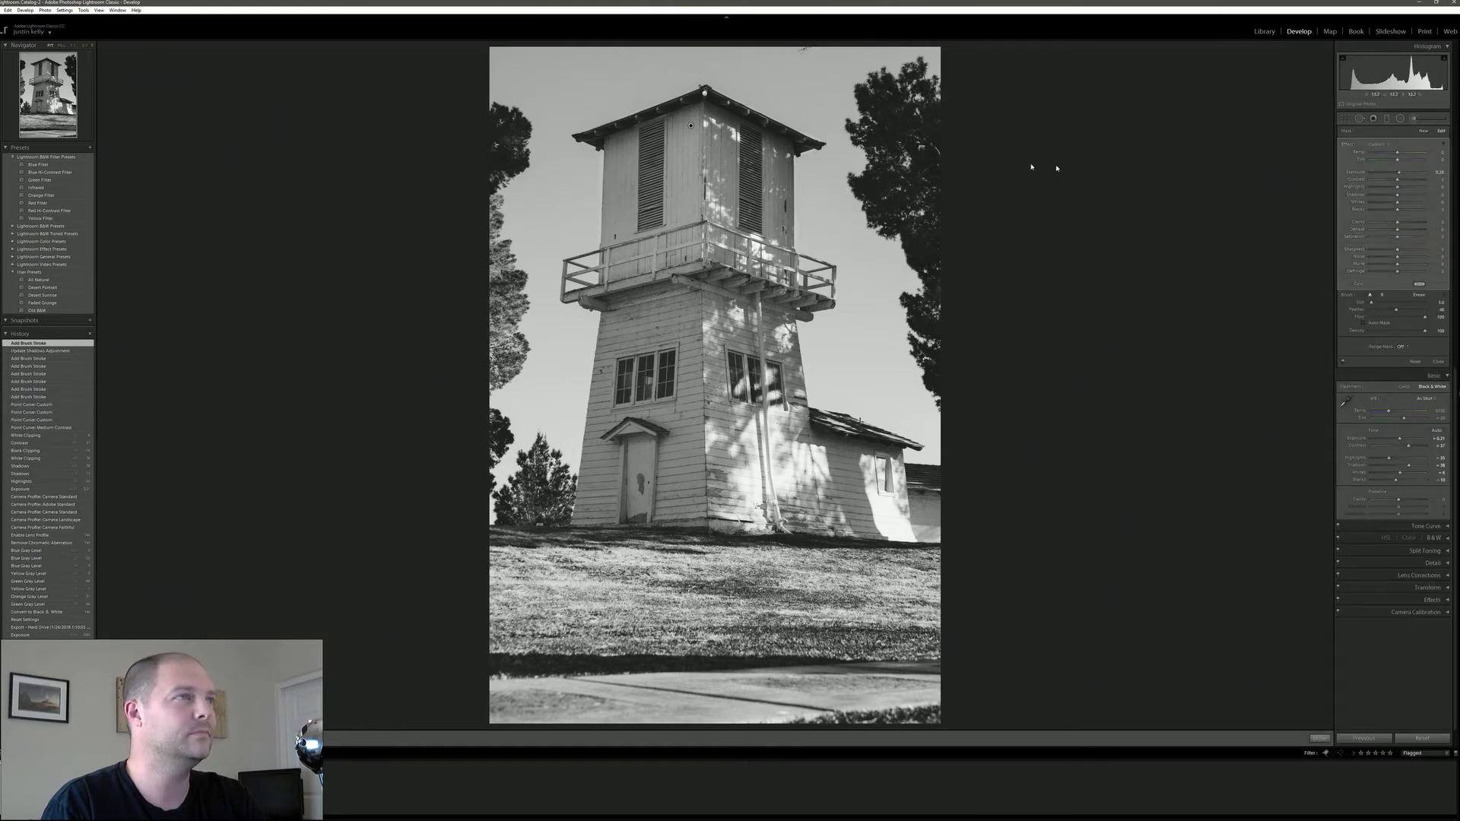
pyautogui.click(1440, 173)
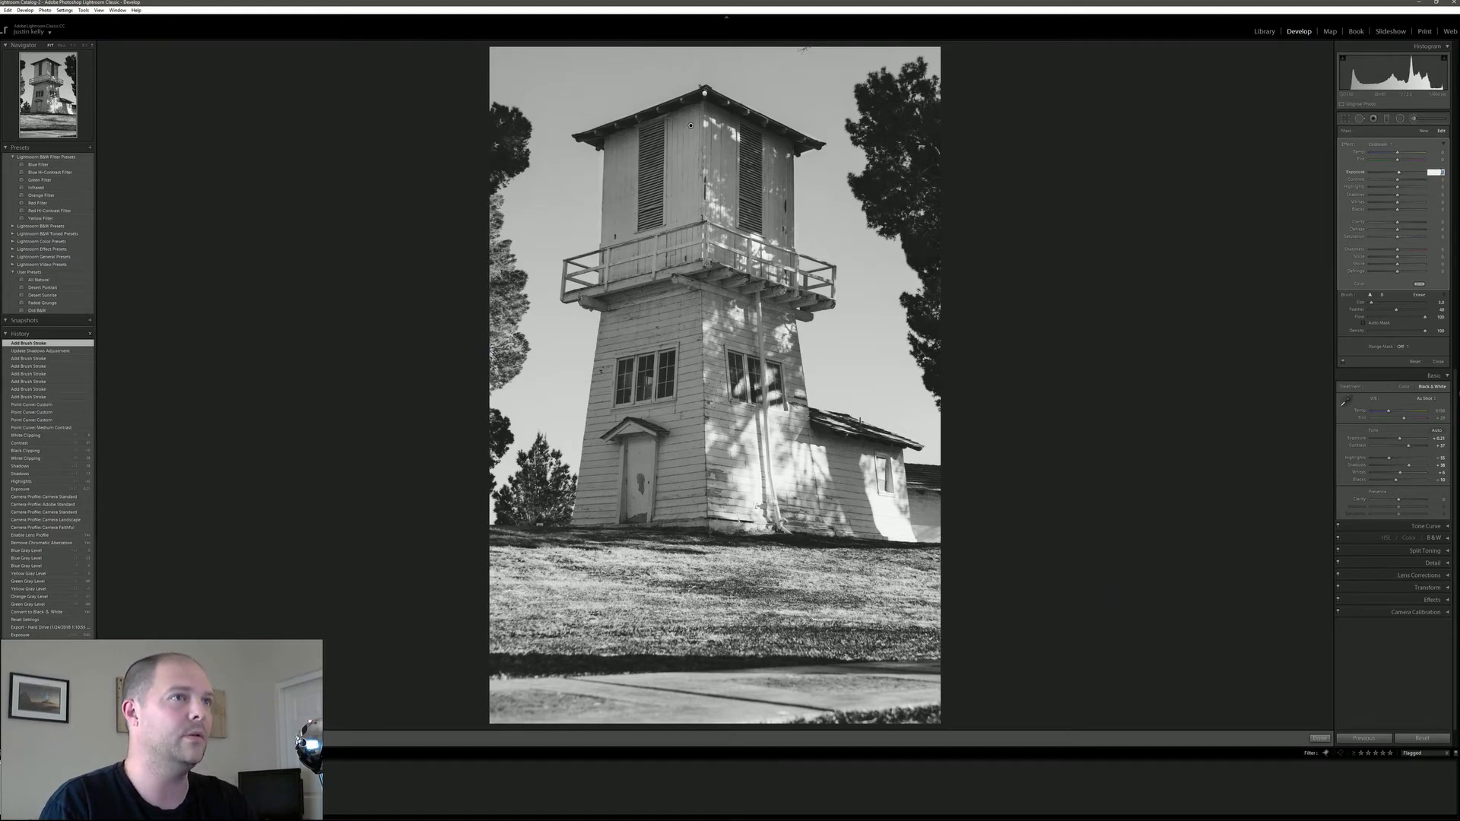
pyautogui.press('Return')
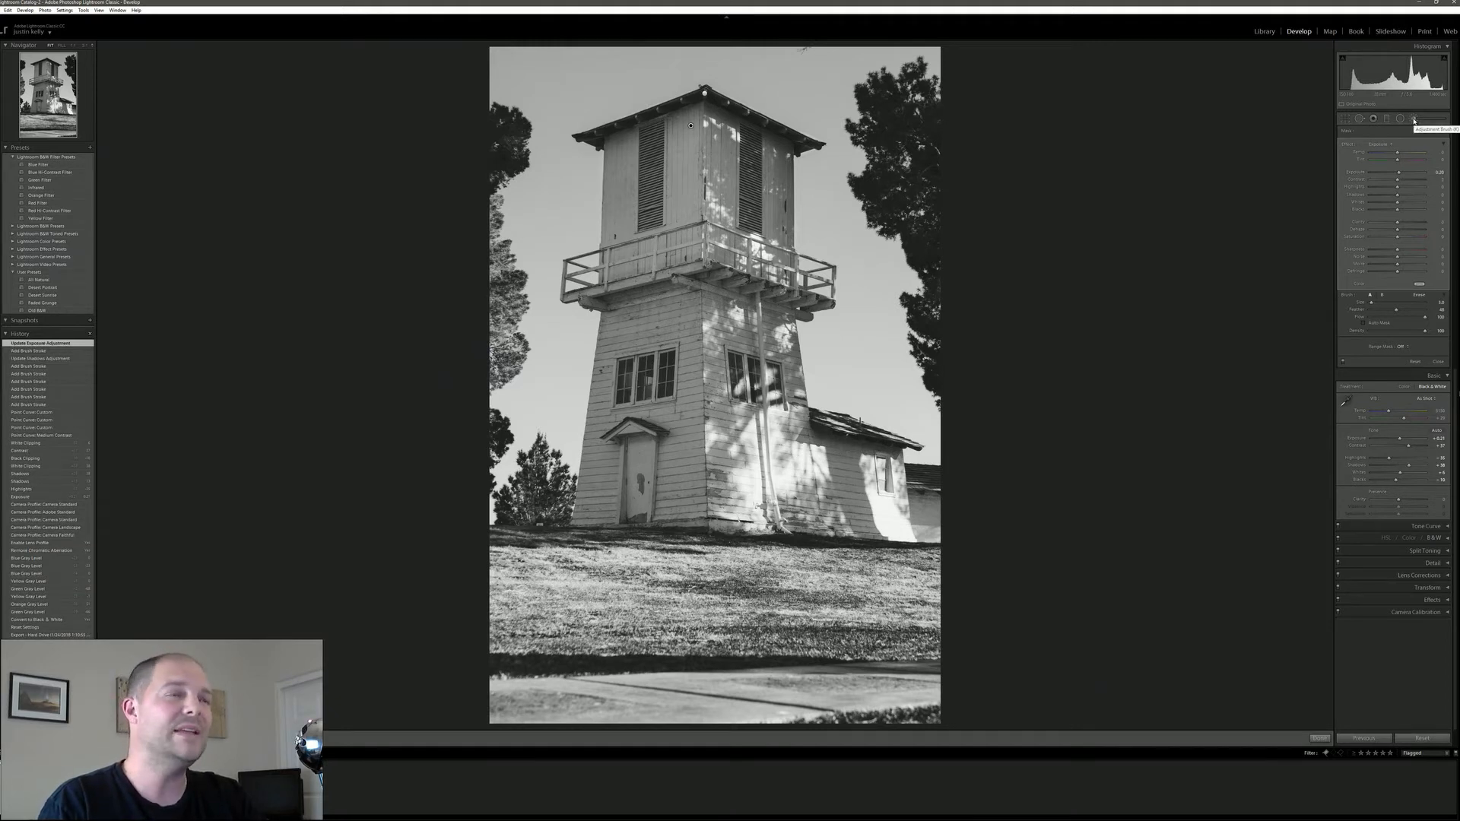
pyautogui.click(1414, 120)
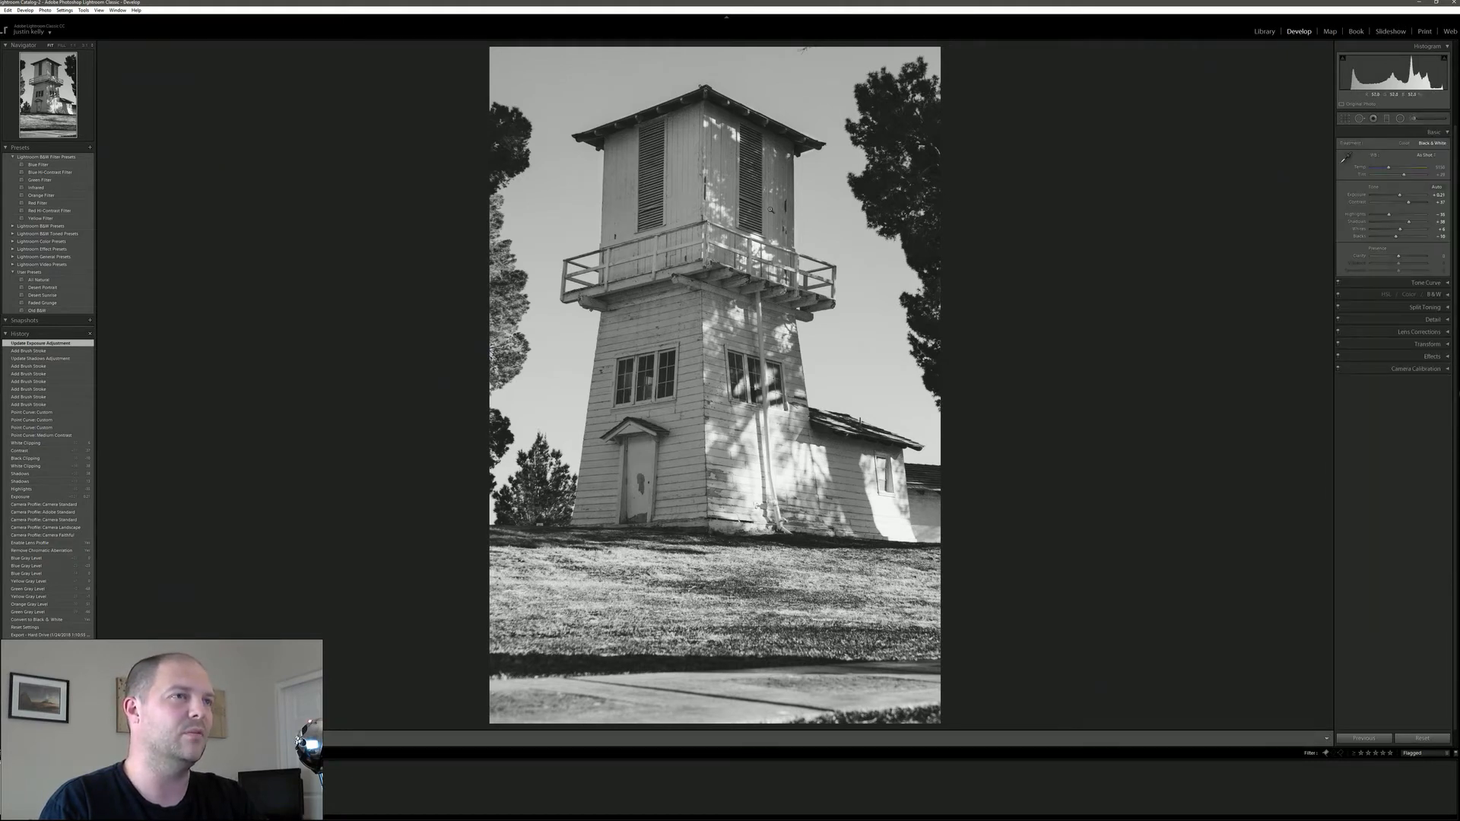
# Compare the photo with the brush adjustments on the roof and upper walls switched off and on.
pyautogui.click(1415, 120)
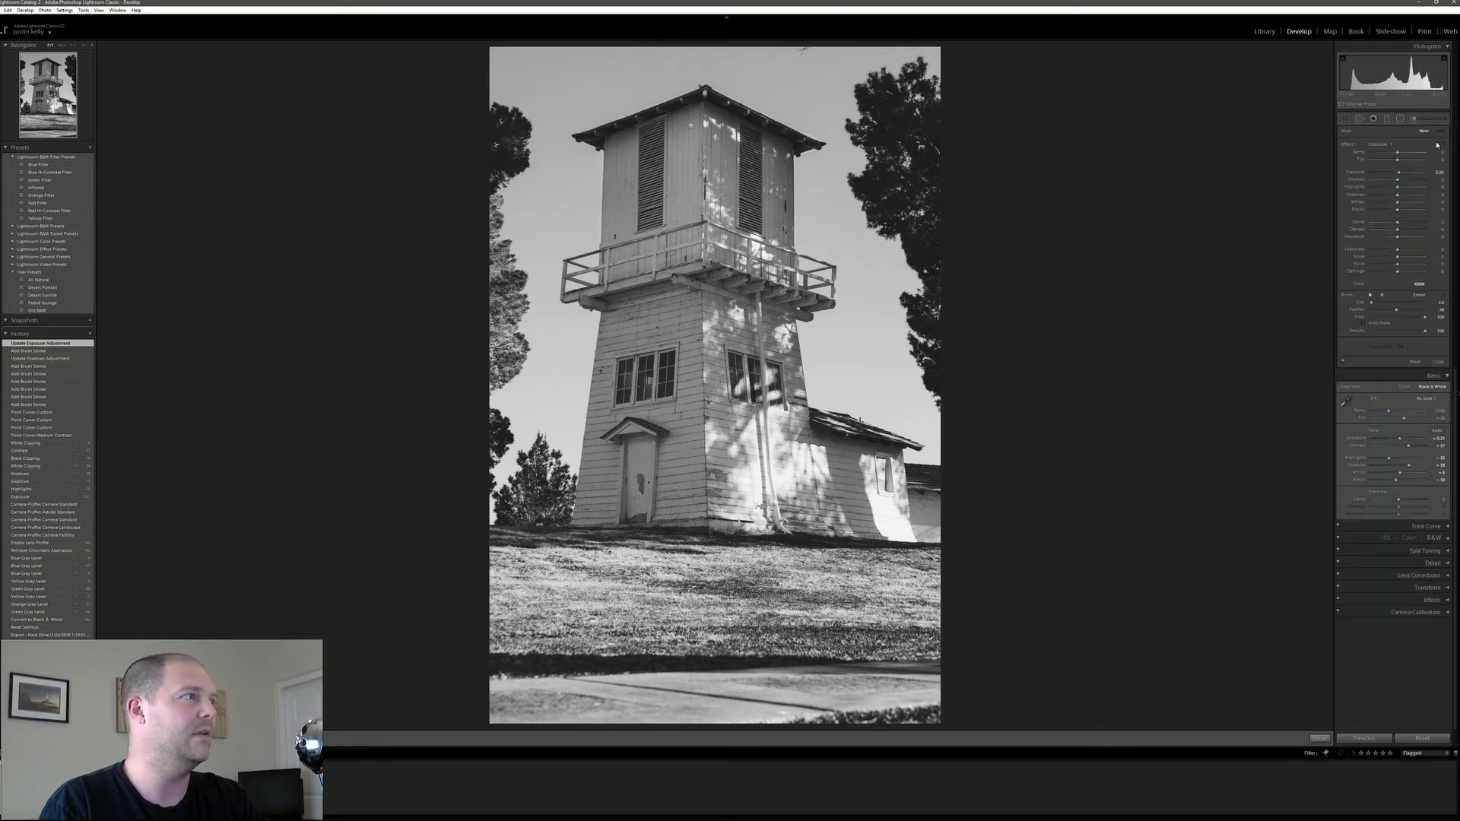
pyautogui.click(1342, 363)
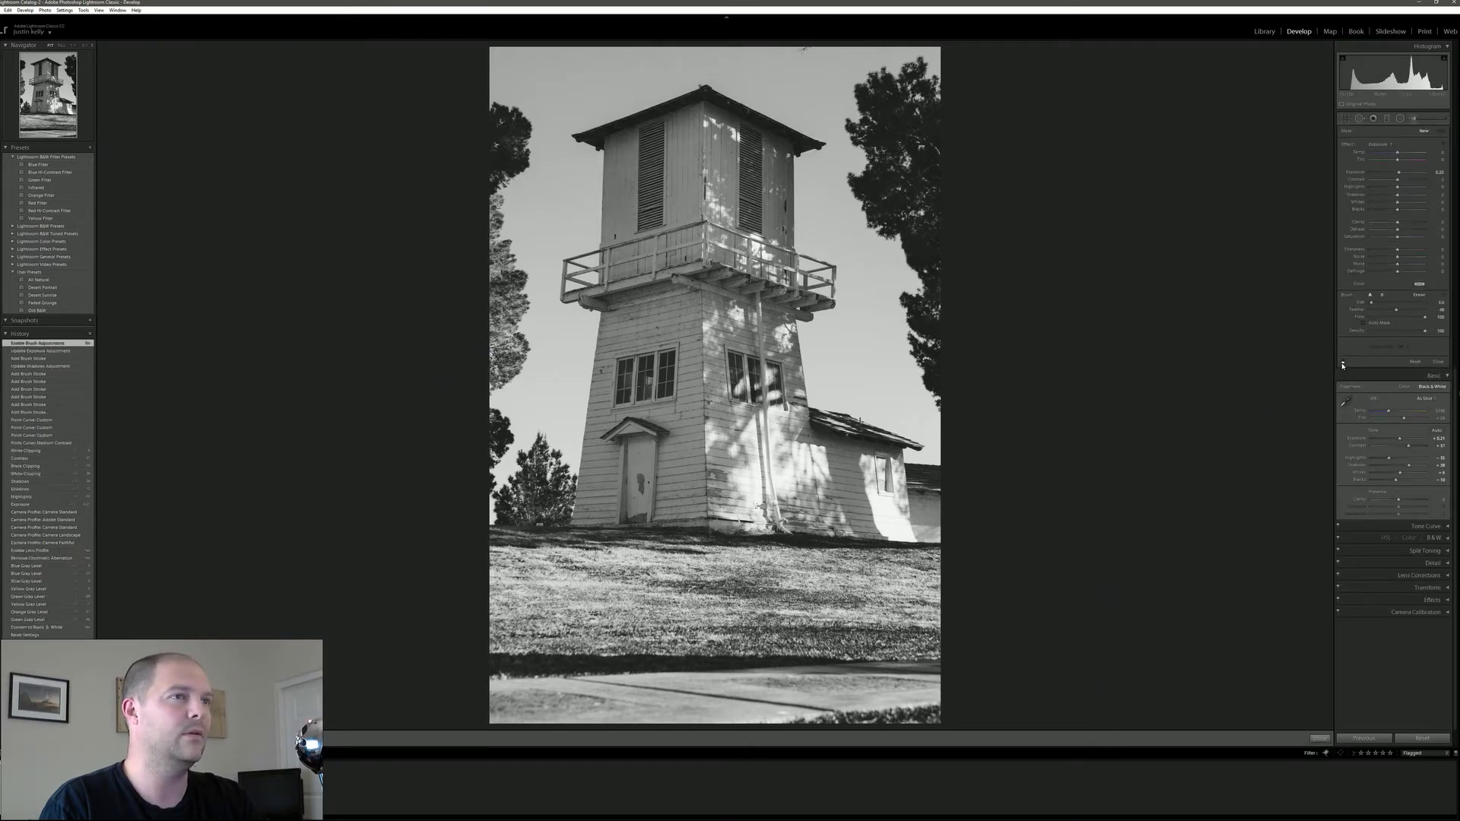
pyautogui.click(1343, 364)
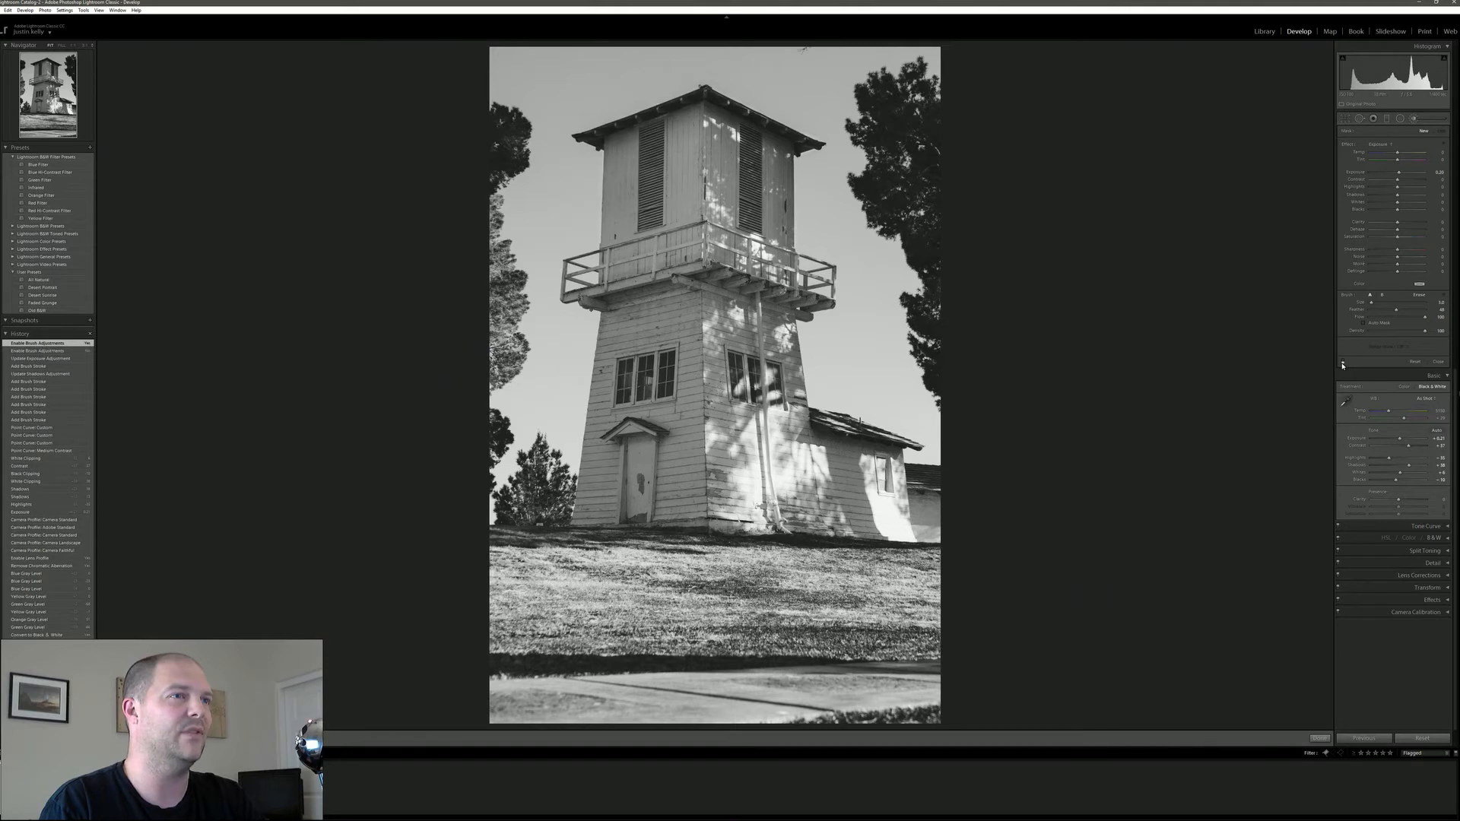
pyautogui.click(1342, 364)
pyautogui.click(1343, 364)
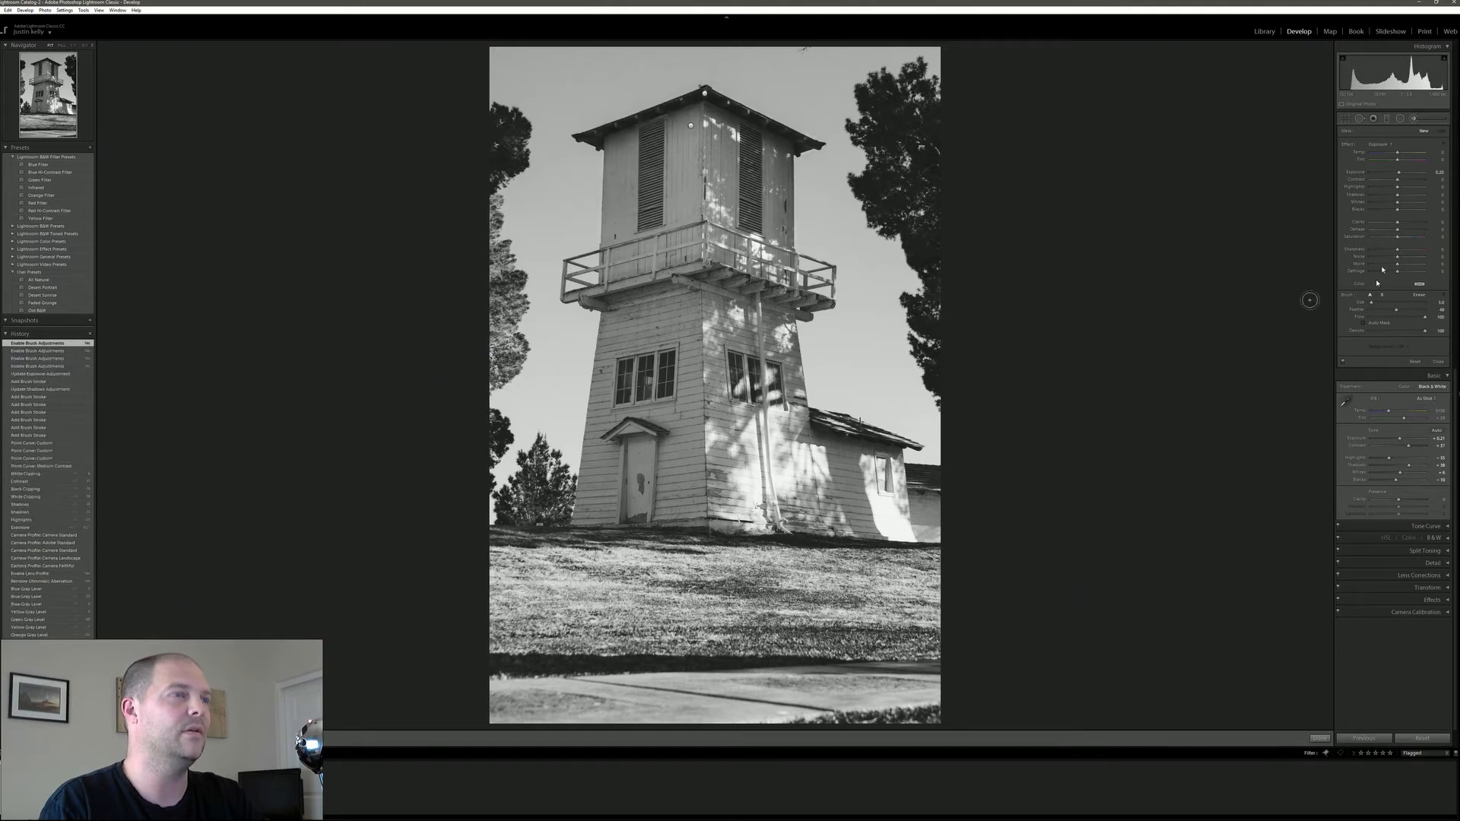
pyautogui.click(1412, 120)
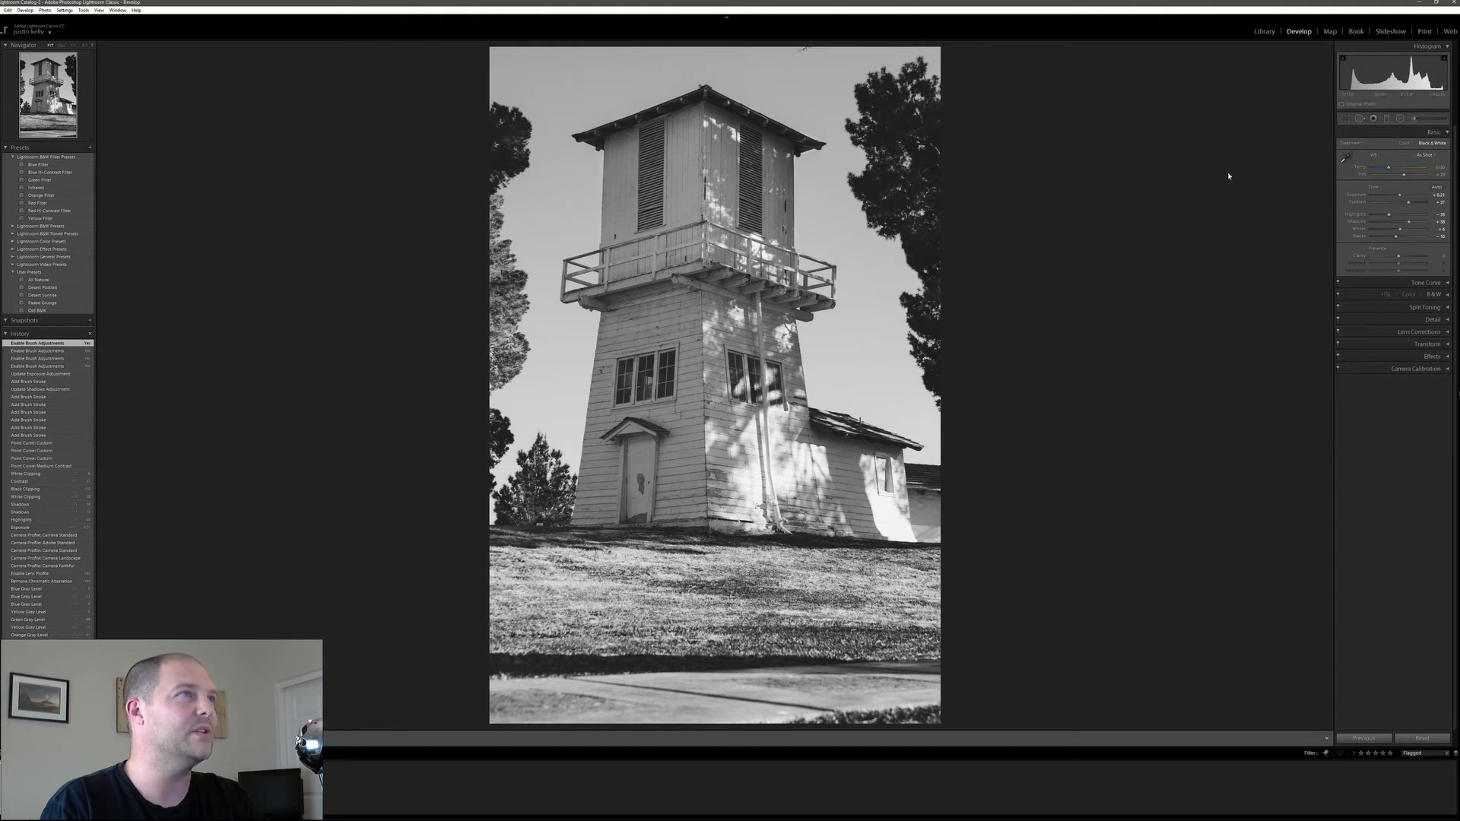
# Crop the photo slightly tighter around the tower, keeping the original aspect ratio.
pyautogui.click(1347, 119)
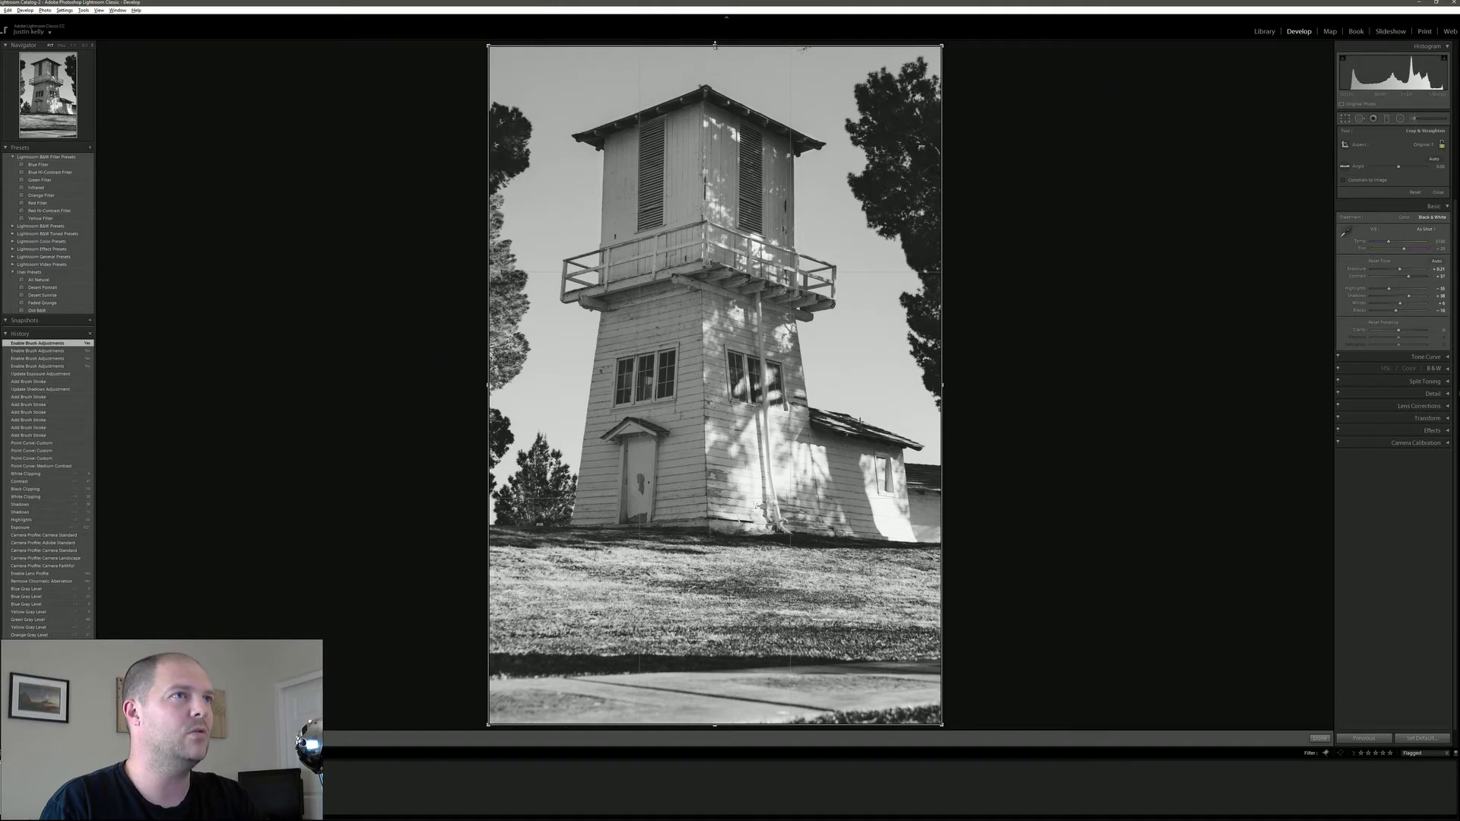
pyautogui.moveTo(715, 46); pyautogui.dragTo(730, 109)
pyautogui.click(732, 108)
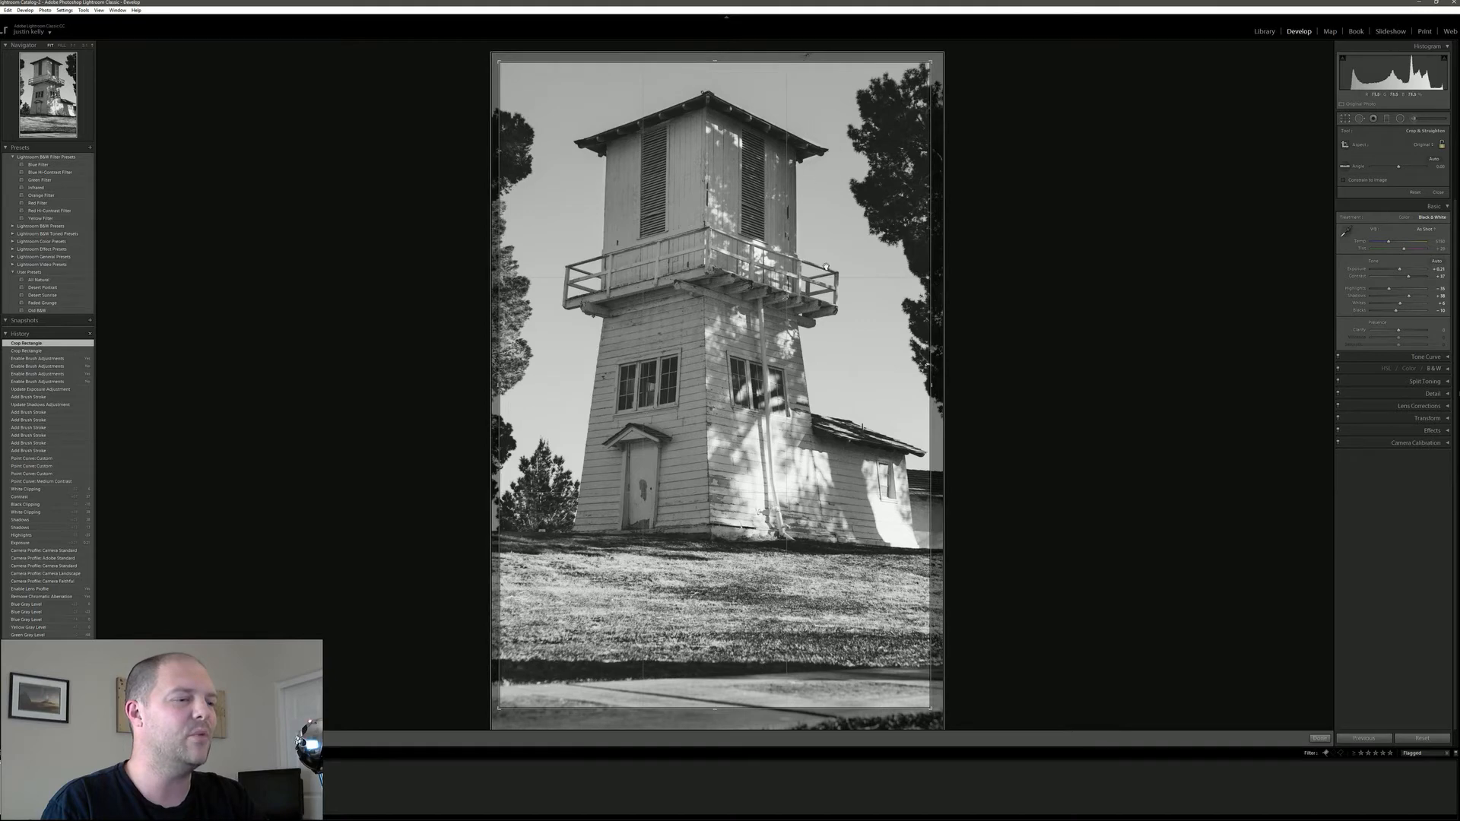
pyautogui.press('Return')
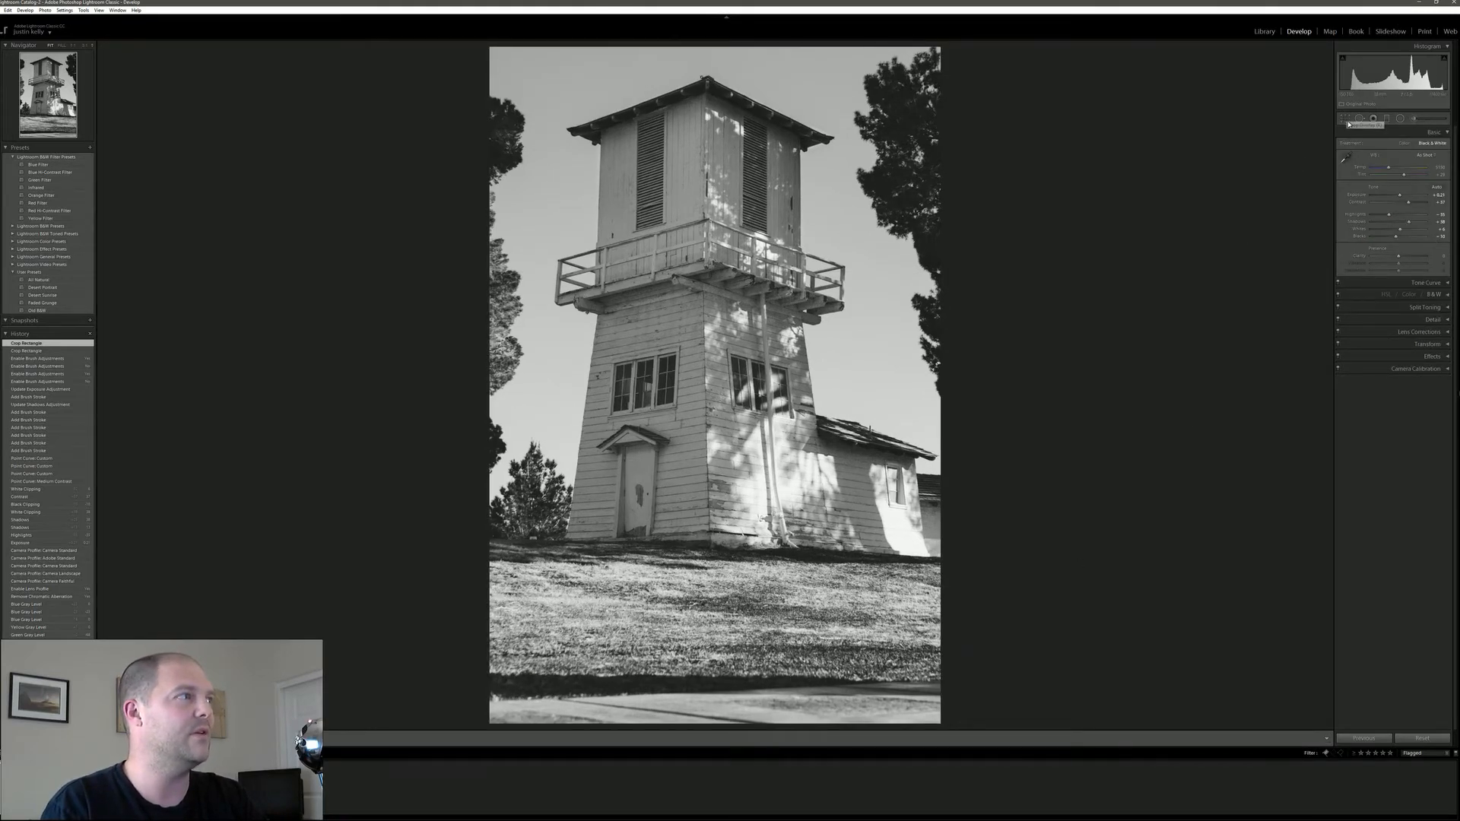
# Add a graduated filter rising from the pavement into the grass and lower its Exposure to darken the foreground.
pyautogui.click(1388, 119)
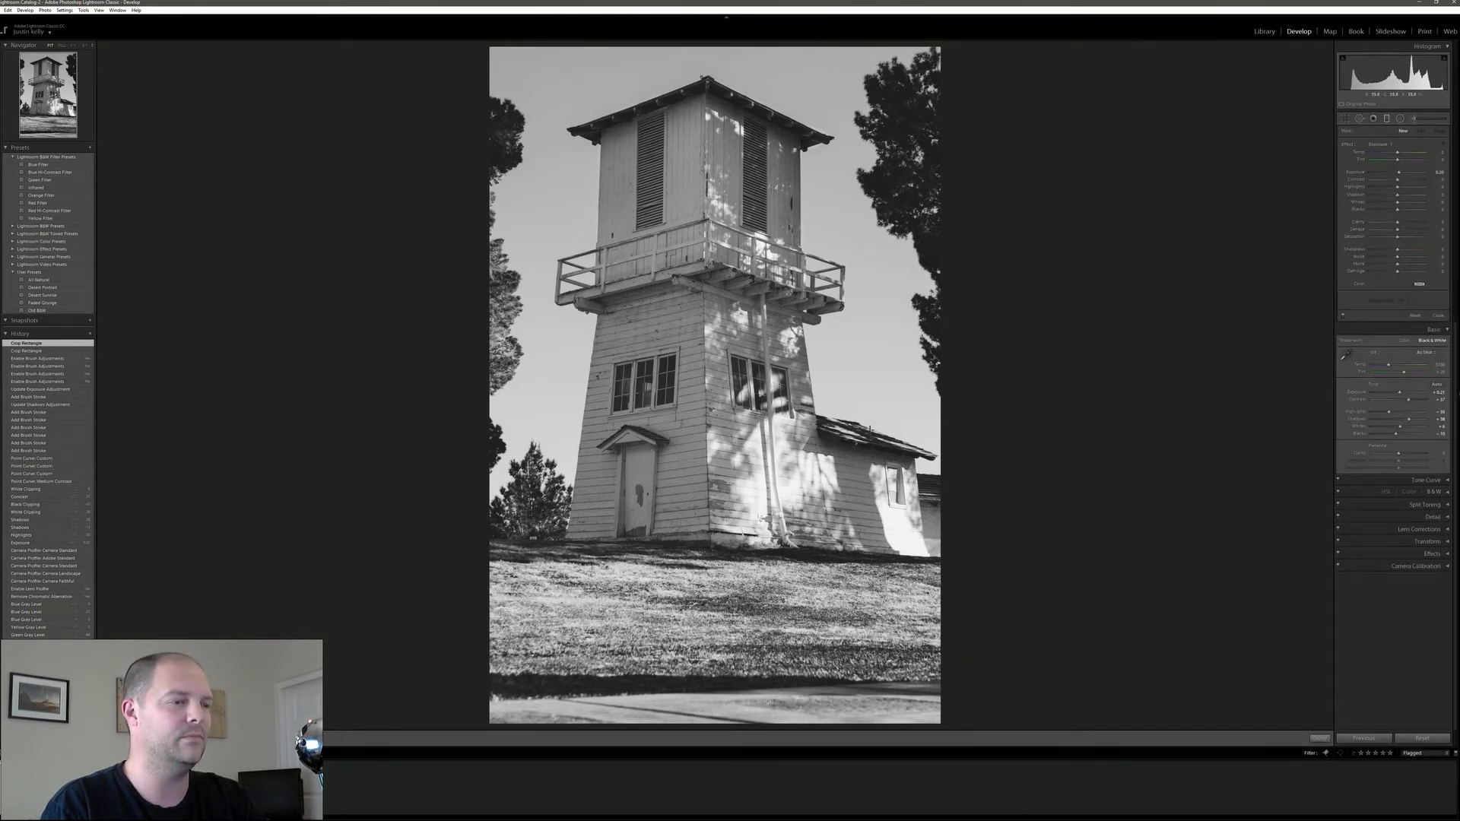
pyautogui.moveTo(768, 702); pyautogui.dragTo(770, 606)
pyautogui.moveTo(1397, 174); pyautogui.dragTo(1392, 174)
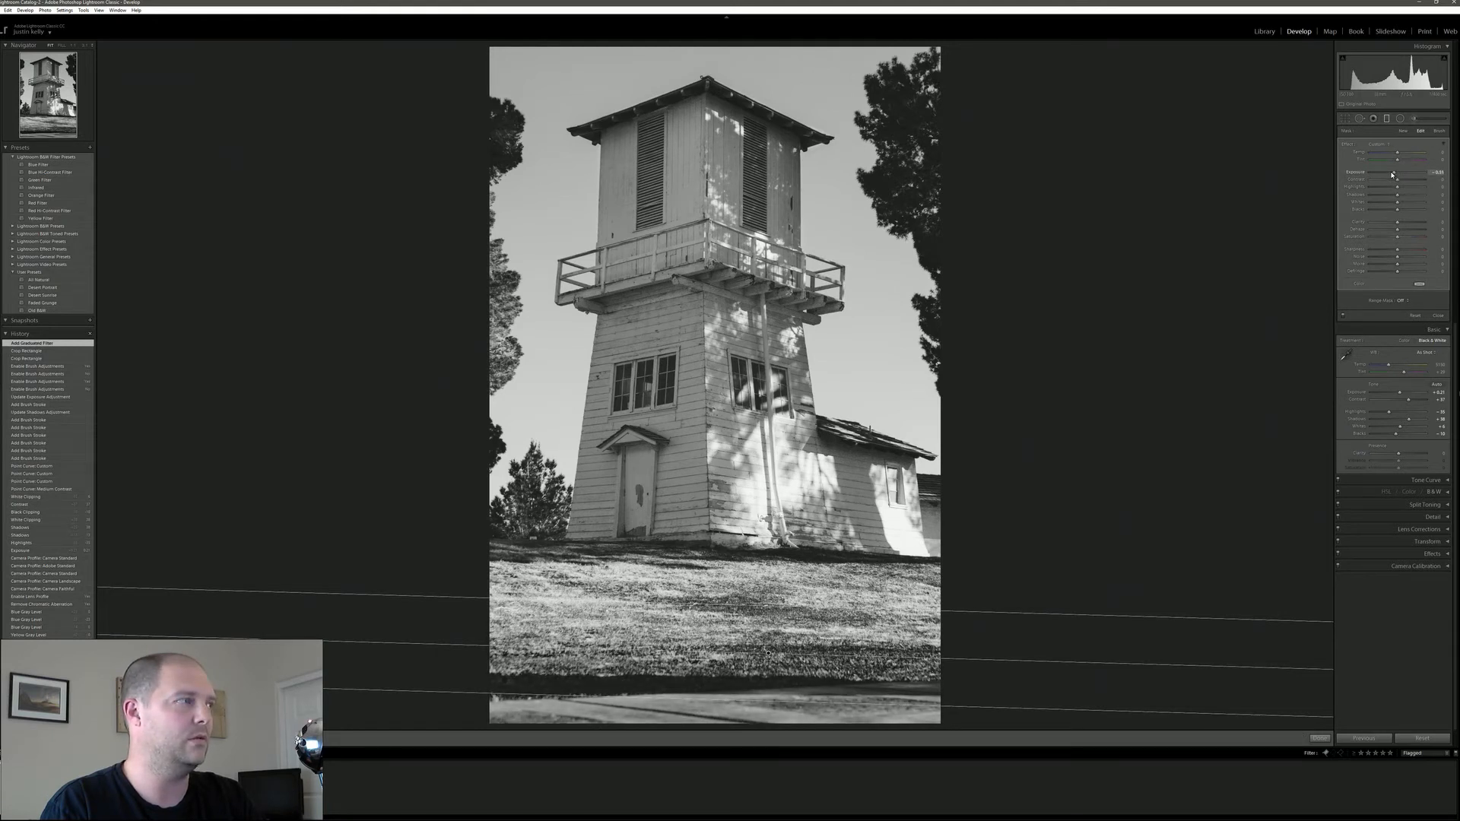
pyautogui.moveTo(1393, 174); pyautogui.dragTo(1392, 174)
# Extend the foreground's graduated filter up to the base of the tower and fine-tune its negative Exposure.
pyautogui.moveTo(769, 653); pyautogui.dragTo(779, 546)
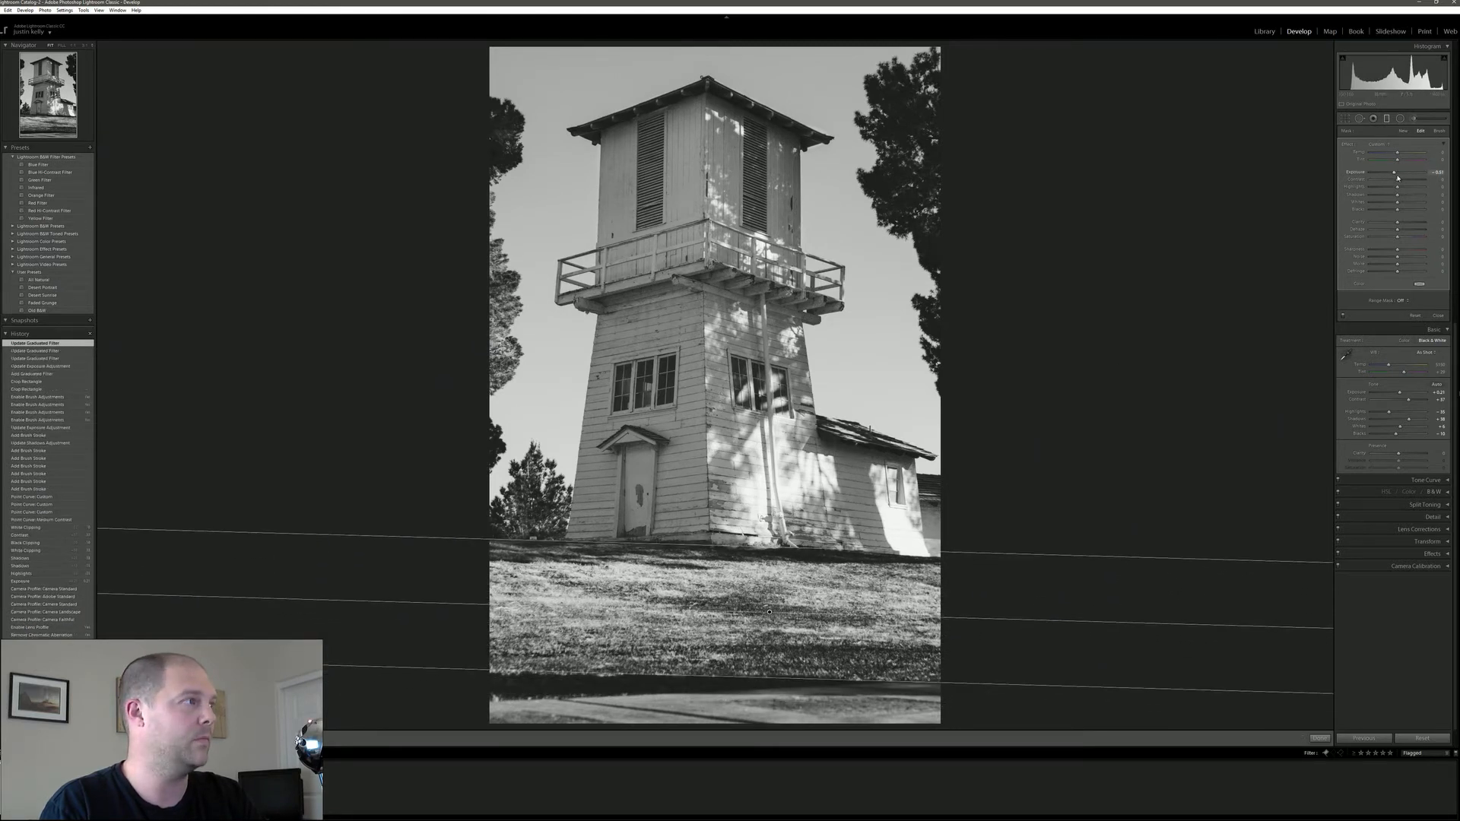
pyautogui.moveTo(1394, 174); pyautogui.dragTo(1393, 174)
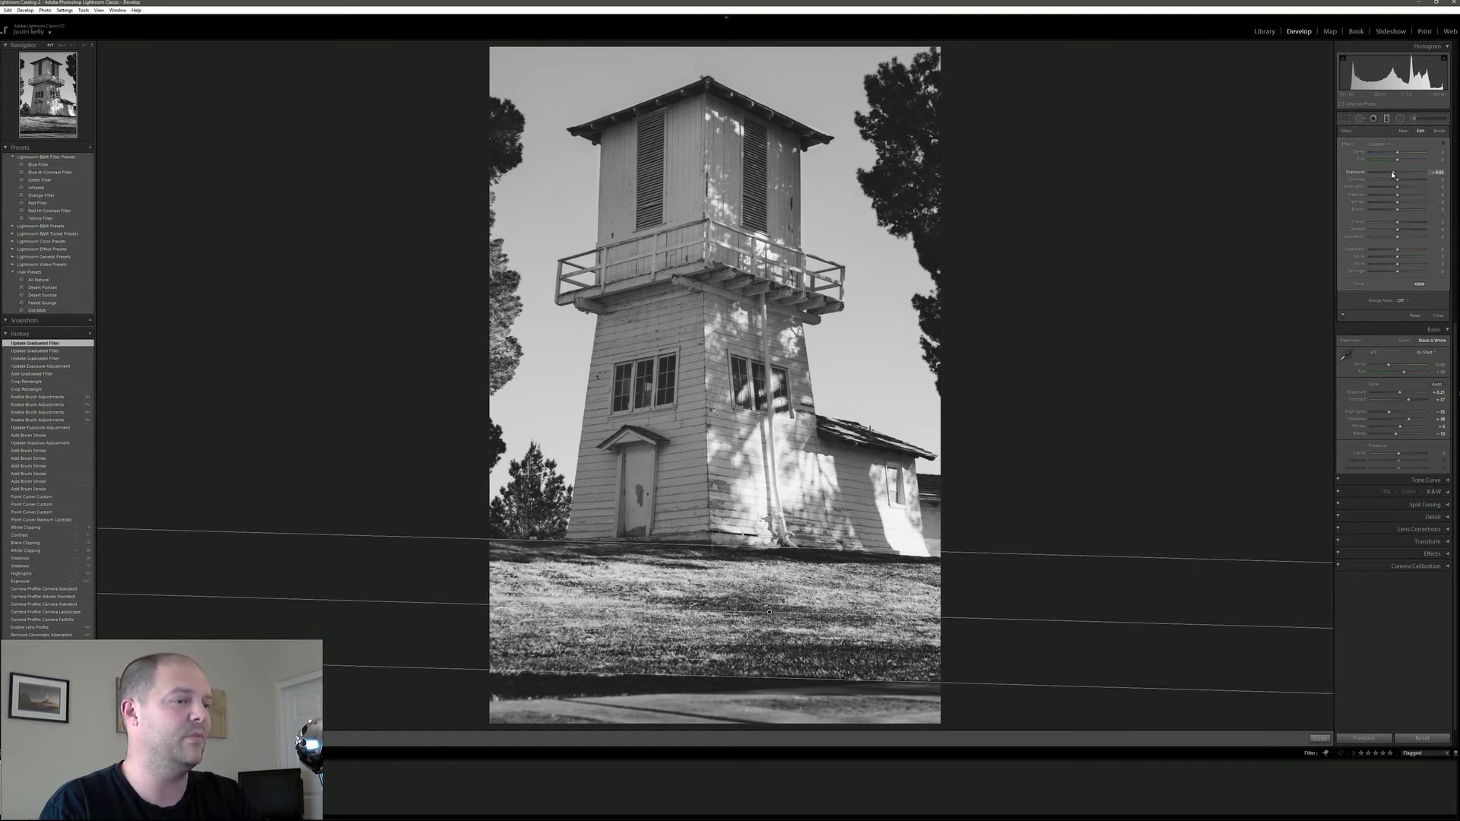
pyautogui.click(1387, 120)
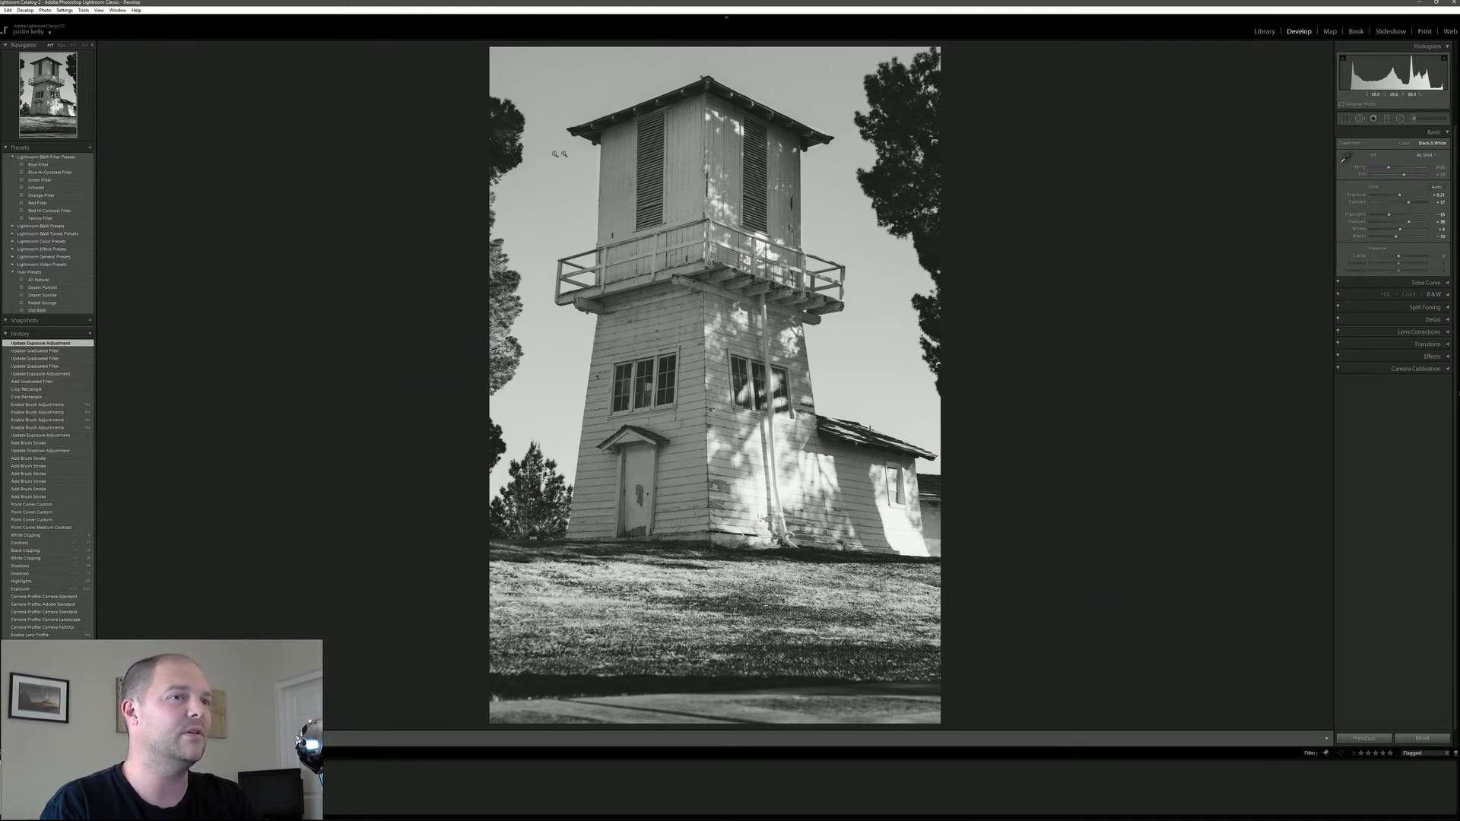
# Paint a new brush adjustment over the dark trees on both sides of the tower and raise its Shadows.
pyautogui.click(1416, 119)
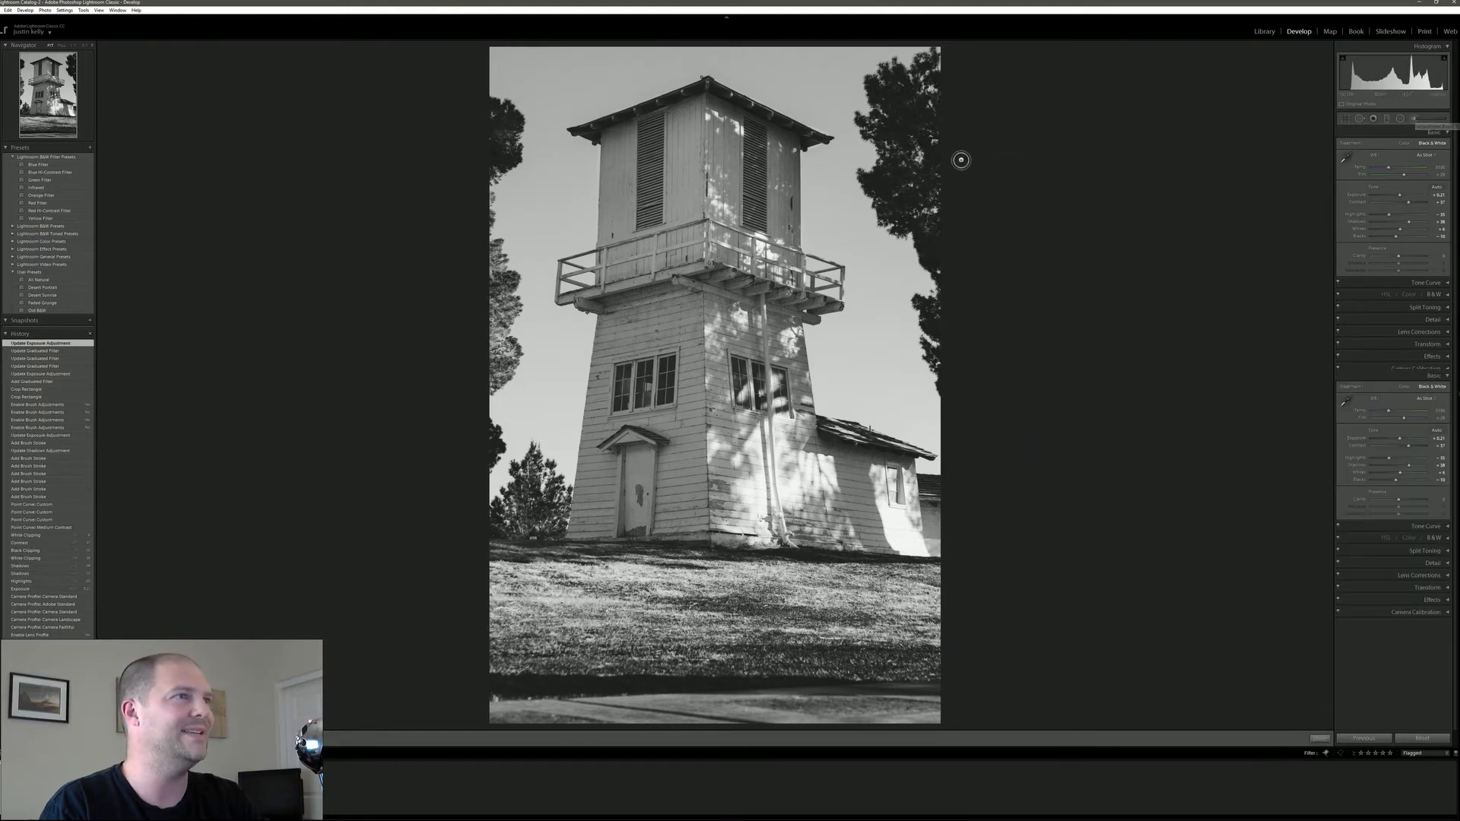
pyautogui.click(75, 46)
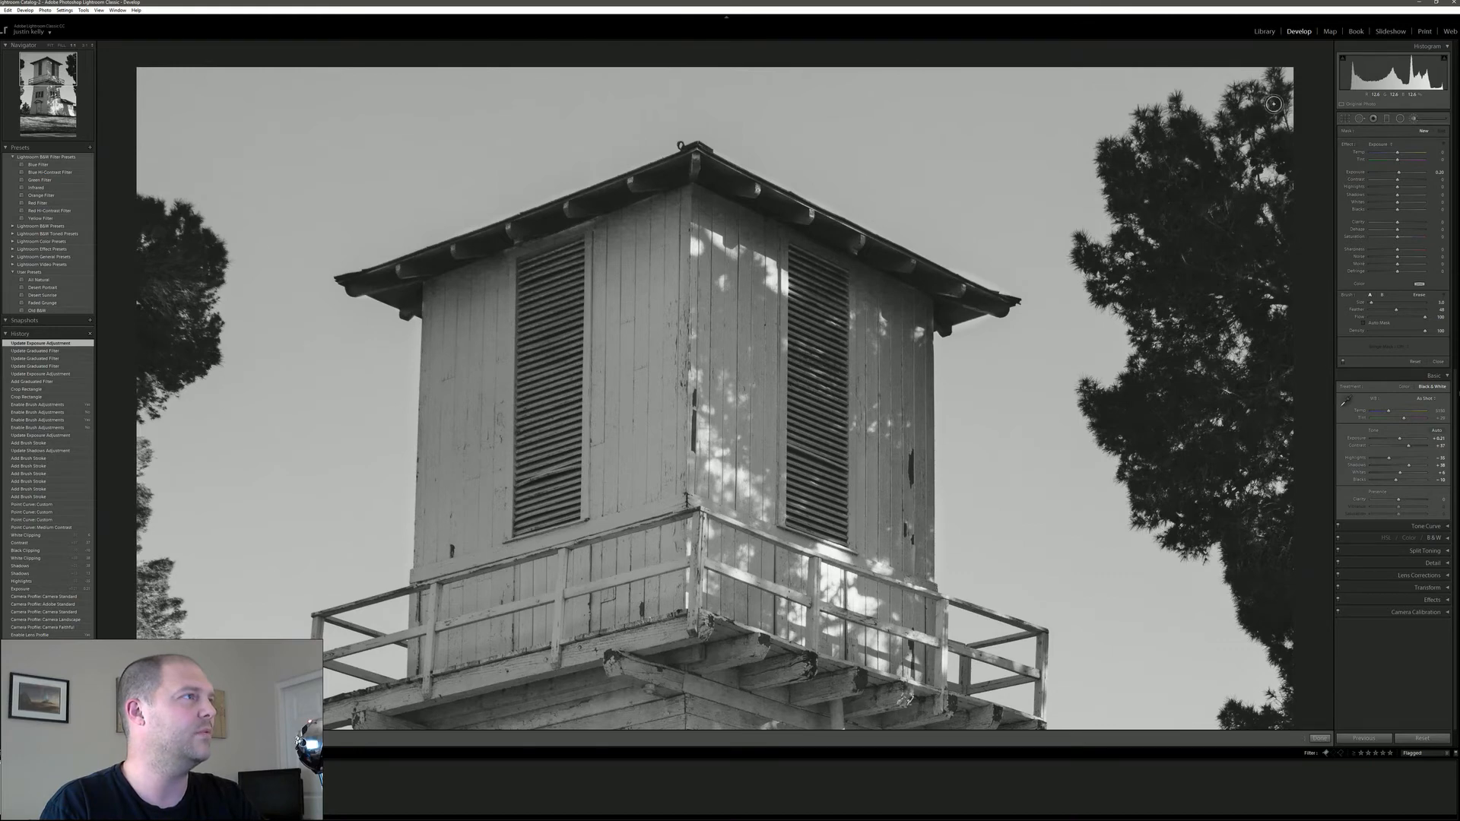
pyautogui.moveTo(1274, 153); pyautogui.dragTo(1286, 147)
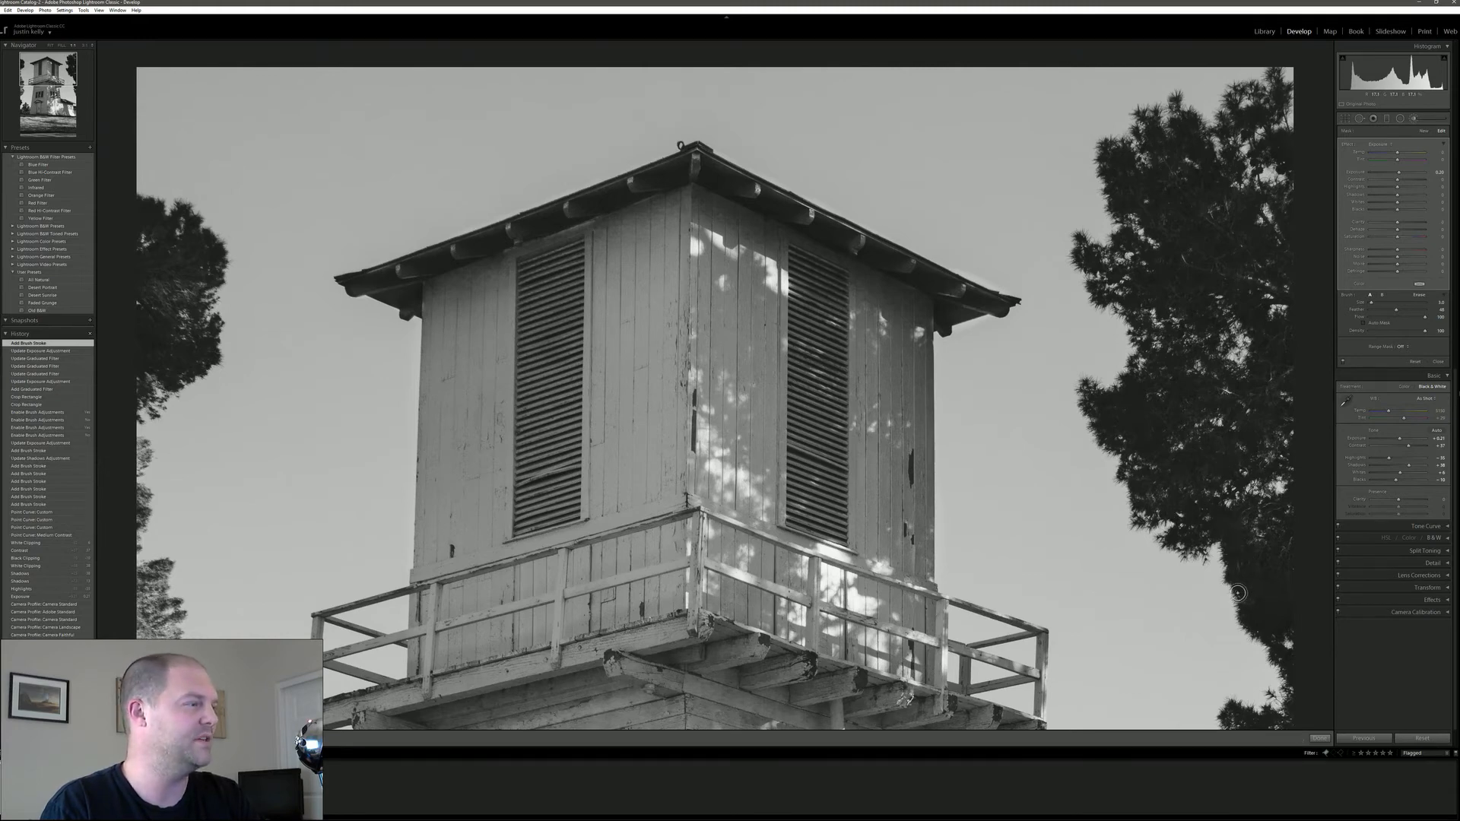
pyautogui.moveTo(1240, 591)
pyautogui.mouseDown()
pyautogui.moveTo(1258, 627)
pyautogui.moveTo(1288, 571)
pyautogui.moveTo(1249, 621)
pyautogui.moveTo(1271, 313)
pyautogui.mouseUp()
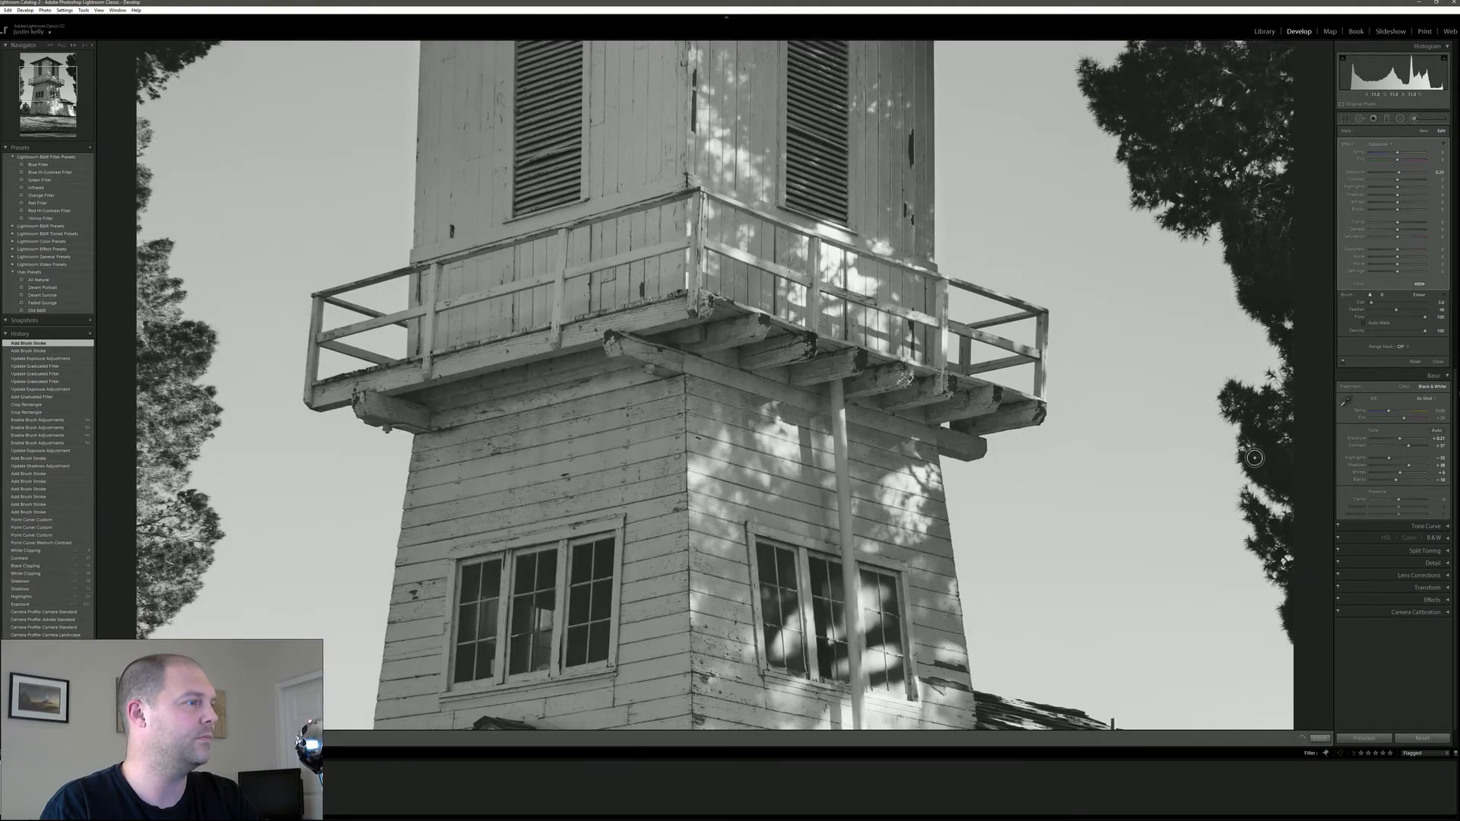
pyautogui.moveTo(1291, 485)
pyautogui.mouseDown()
pyautogui.moveTo(1287, 527)
pyautogui.moveTo(1268, 521)
pyautogui.moveTo(1265, 545)
pyautogui.moveTo(1296, 627)
pyautogui.mouseUp()
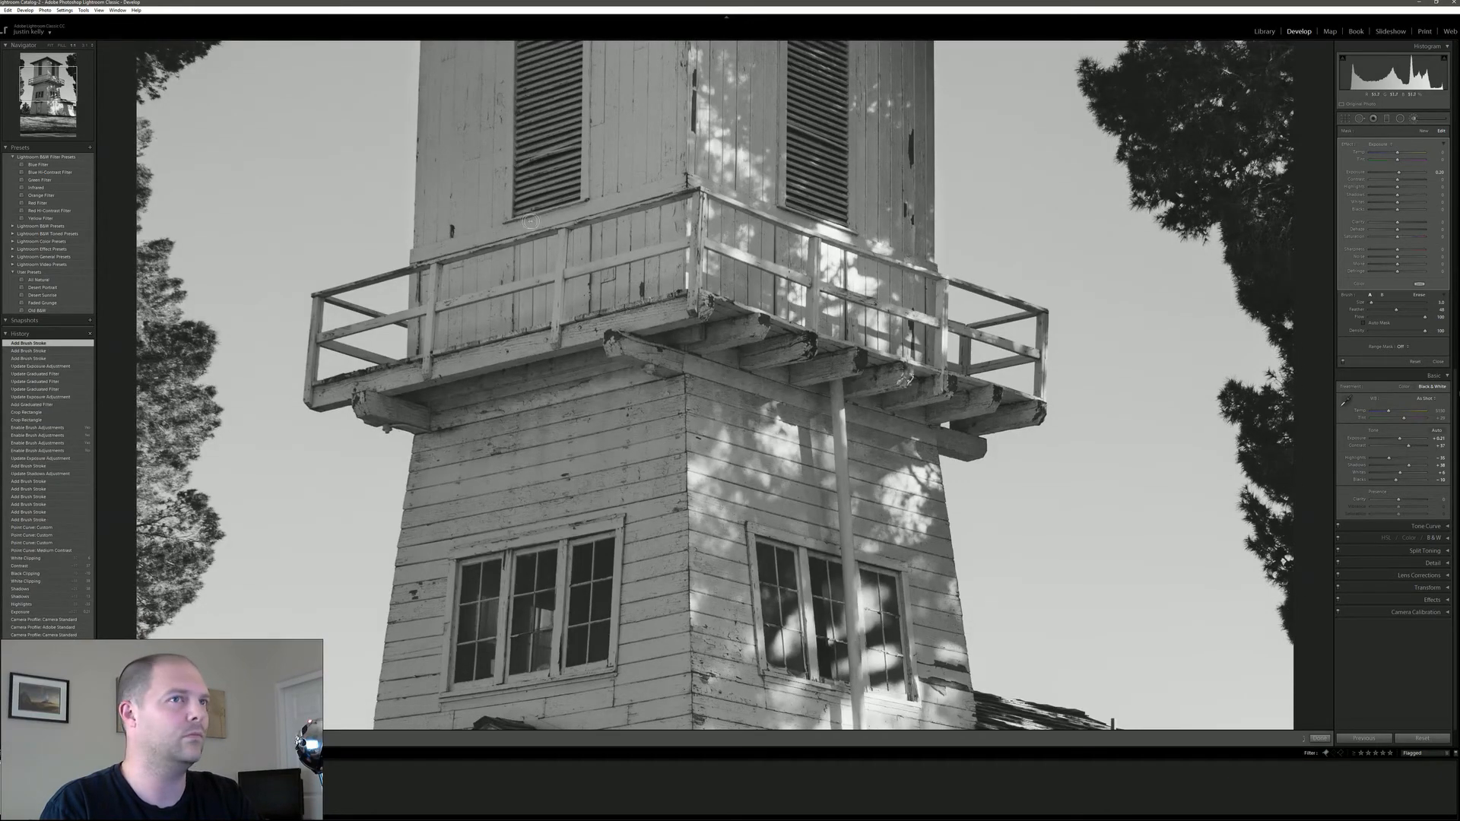
pyautogui.moveTo(530, 219); pyautogui.dragTo(530, 471)
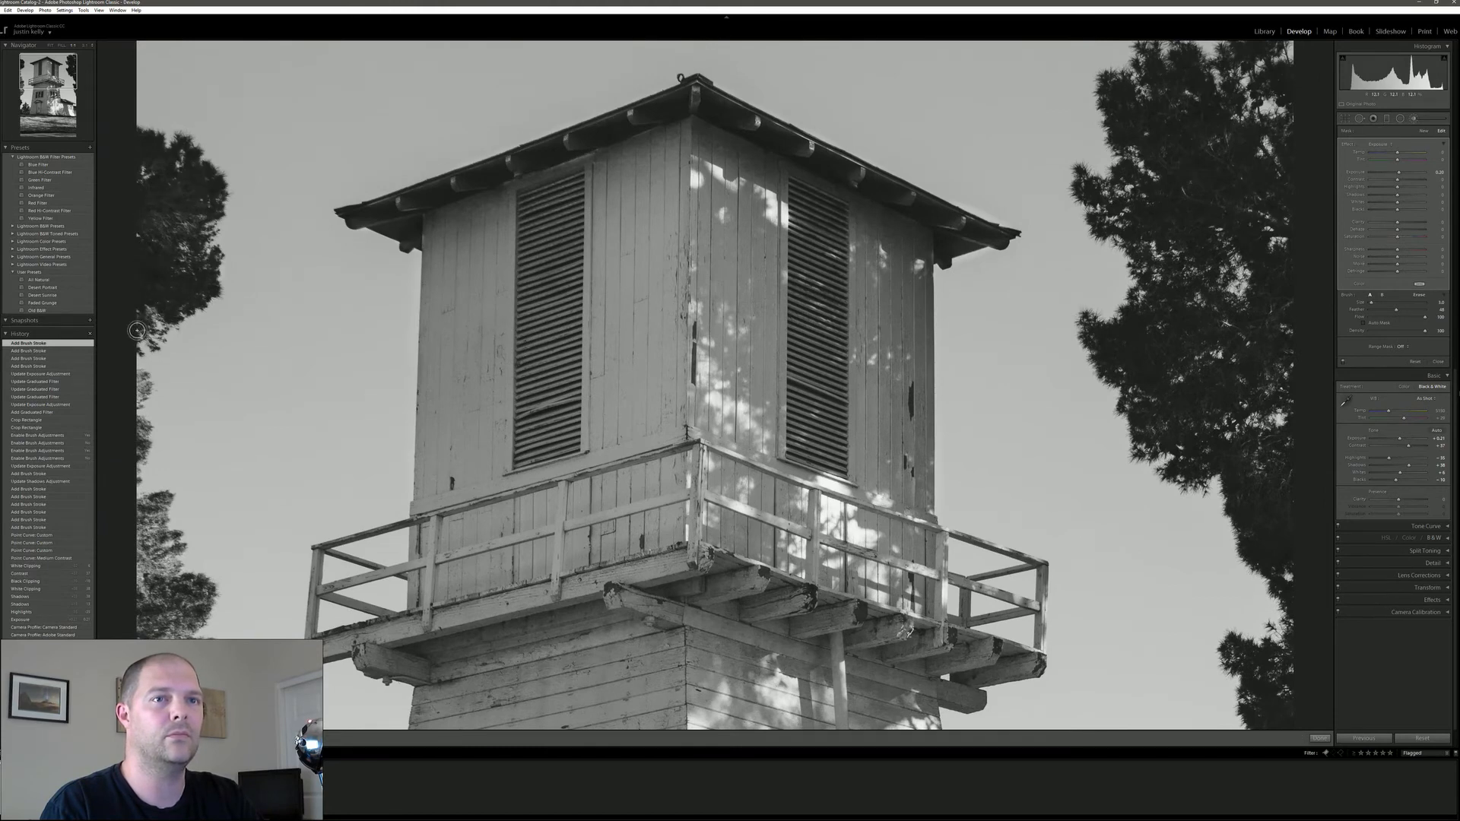
pyautogui.moveTo(935, 236); pyautogui.dragTo(1095, 211)
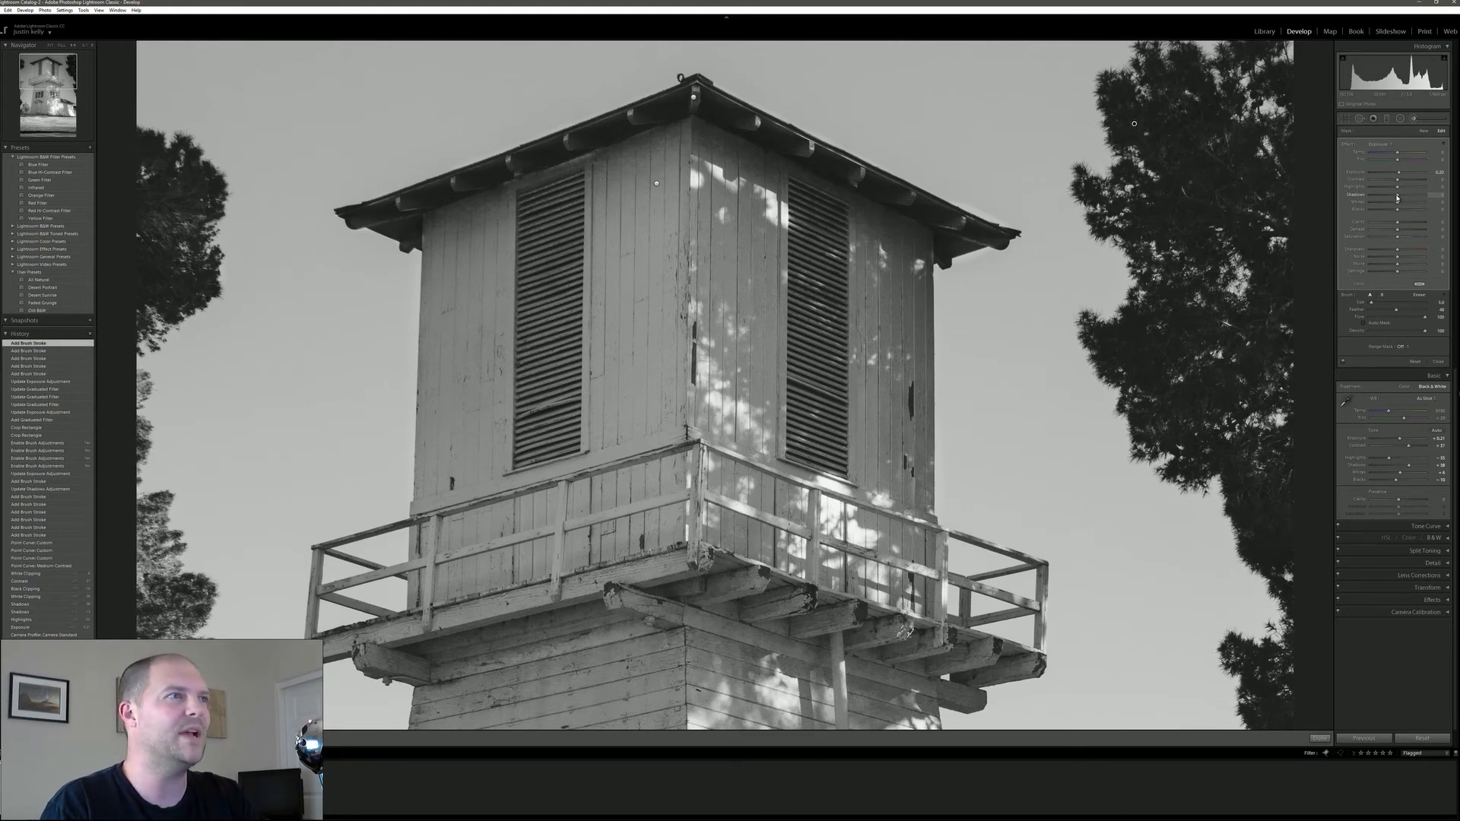
pyautogui.moveTo(1398, 197); pyautogui.dragTo(1413, 197)
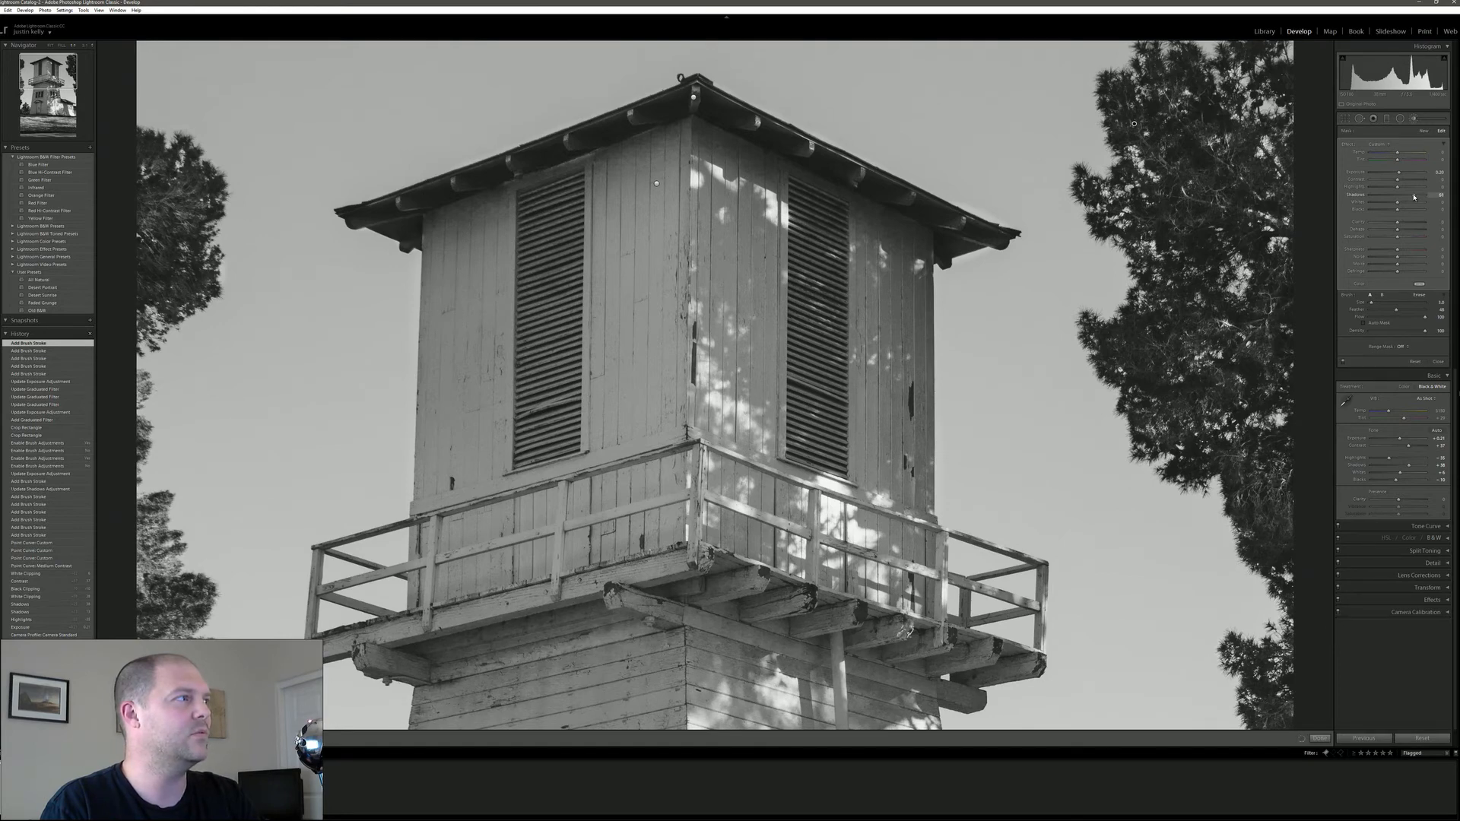
pyautogui.moveTo(1414, 197); pyautogui.dragTo(1413, 197)
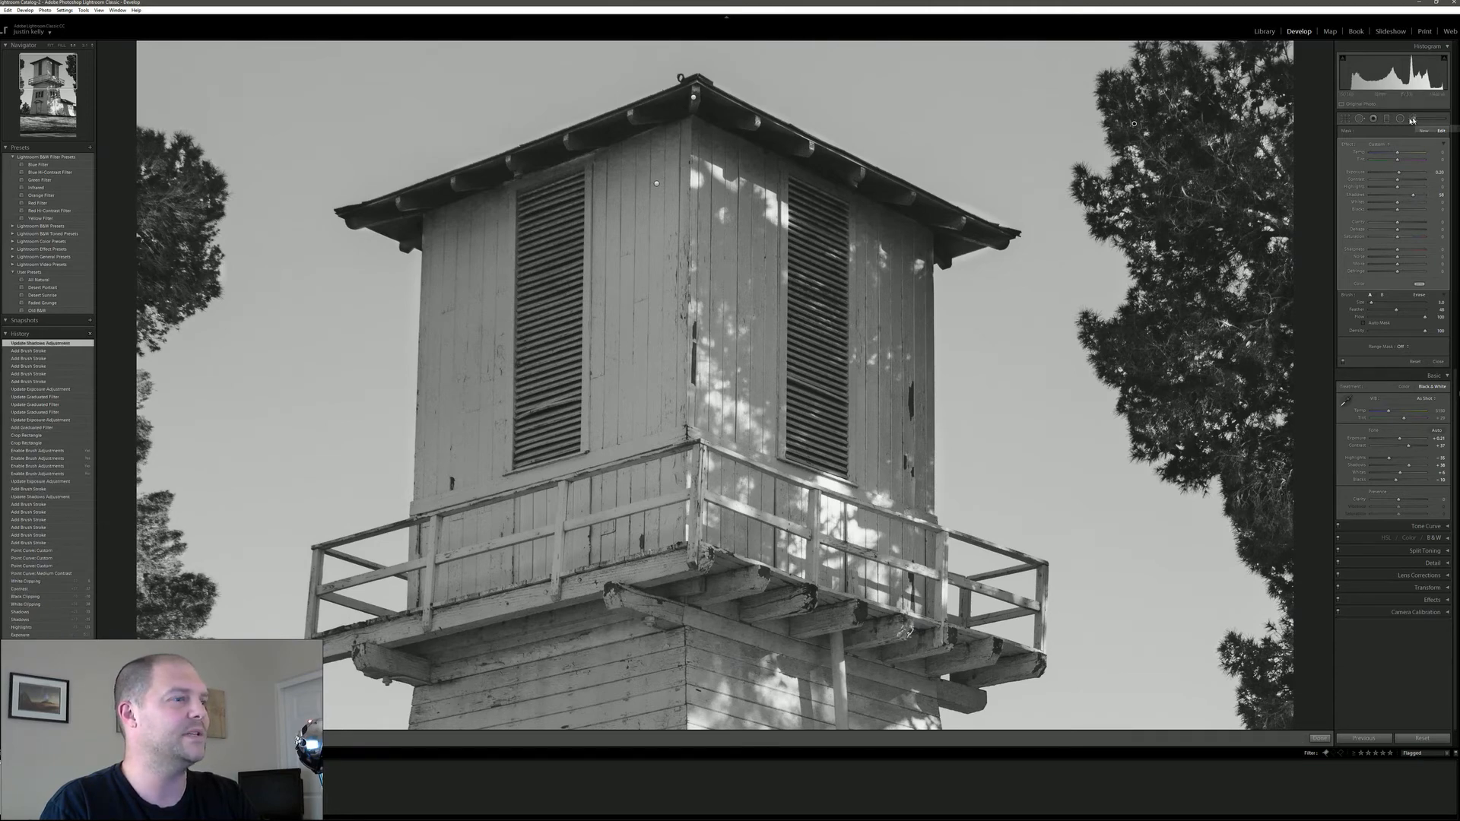
# Compare the whole photo with all brush adjustments, including the trees, switched off and on.
pyautogui.click(48, 46)
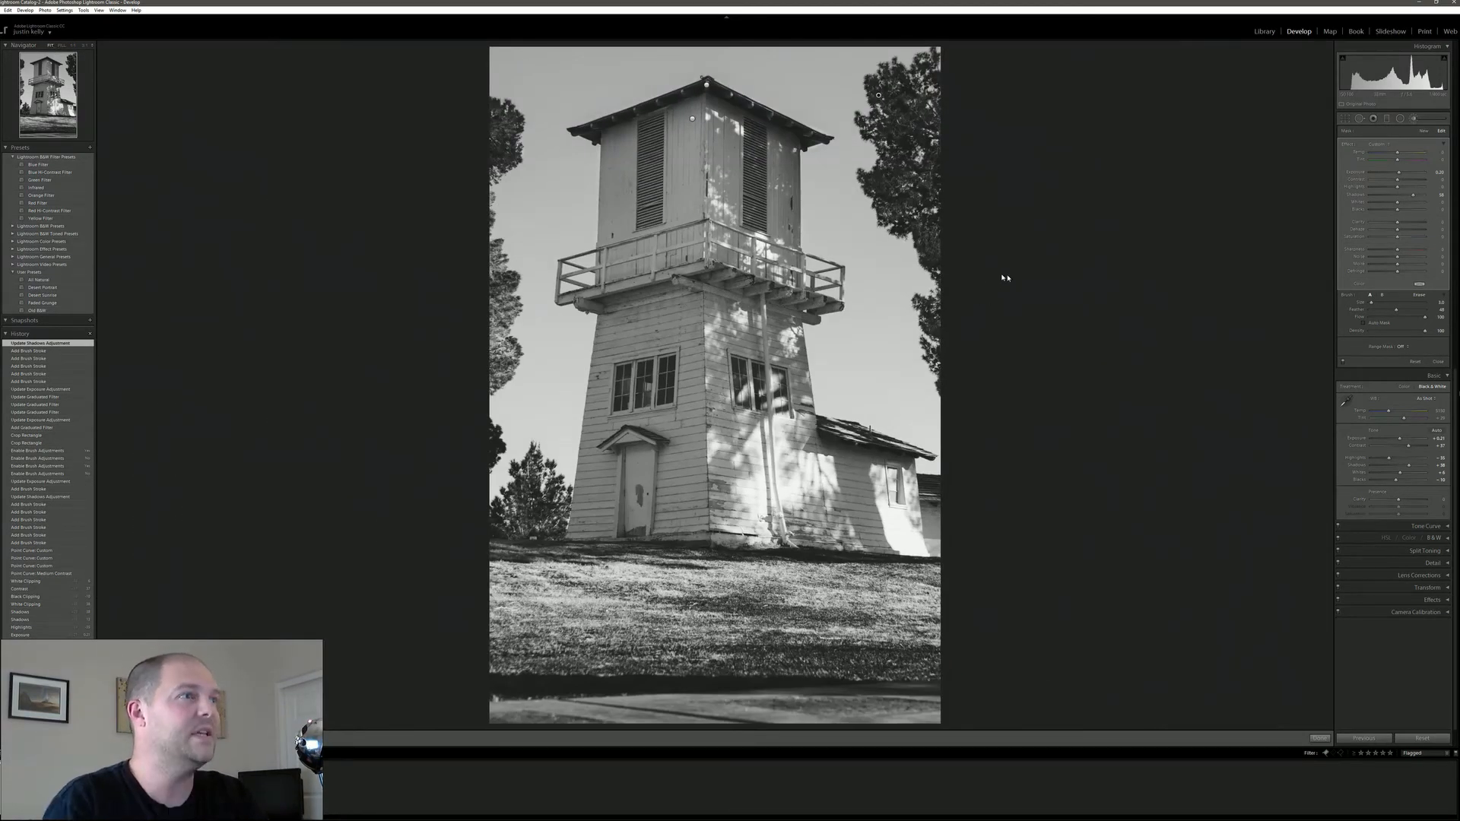
pyautogui.click(1344, 365)
pyautogui.click(1344, 365)
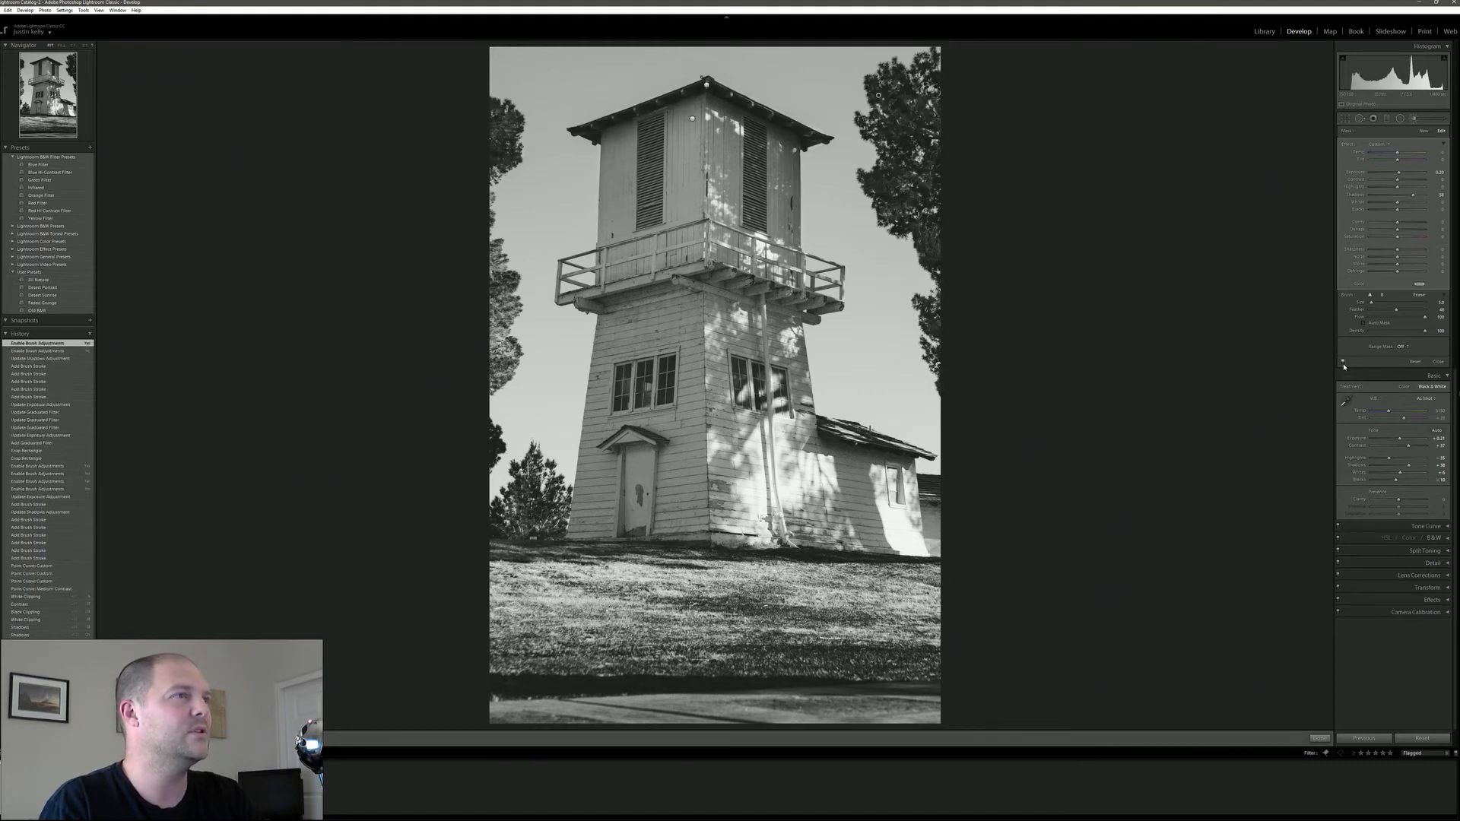
pyautogui.click(1344, 364)
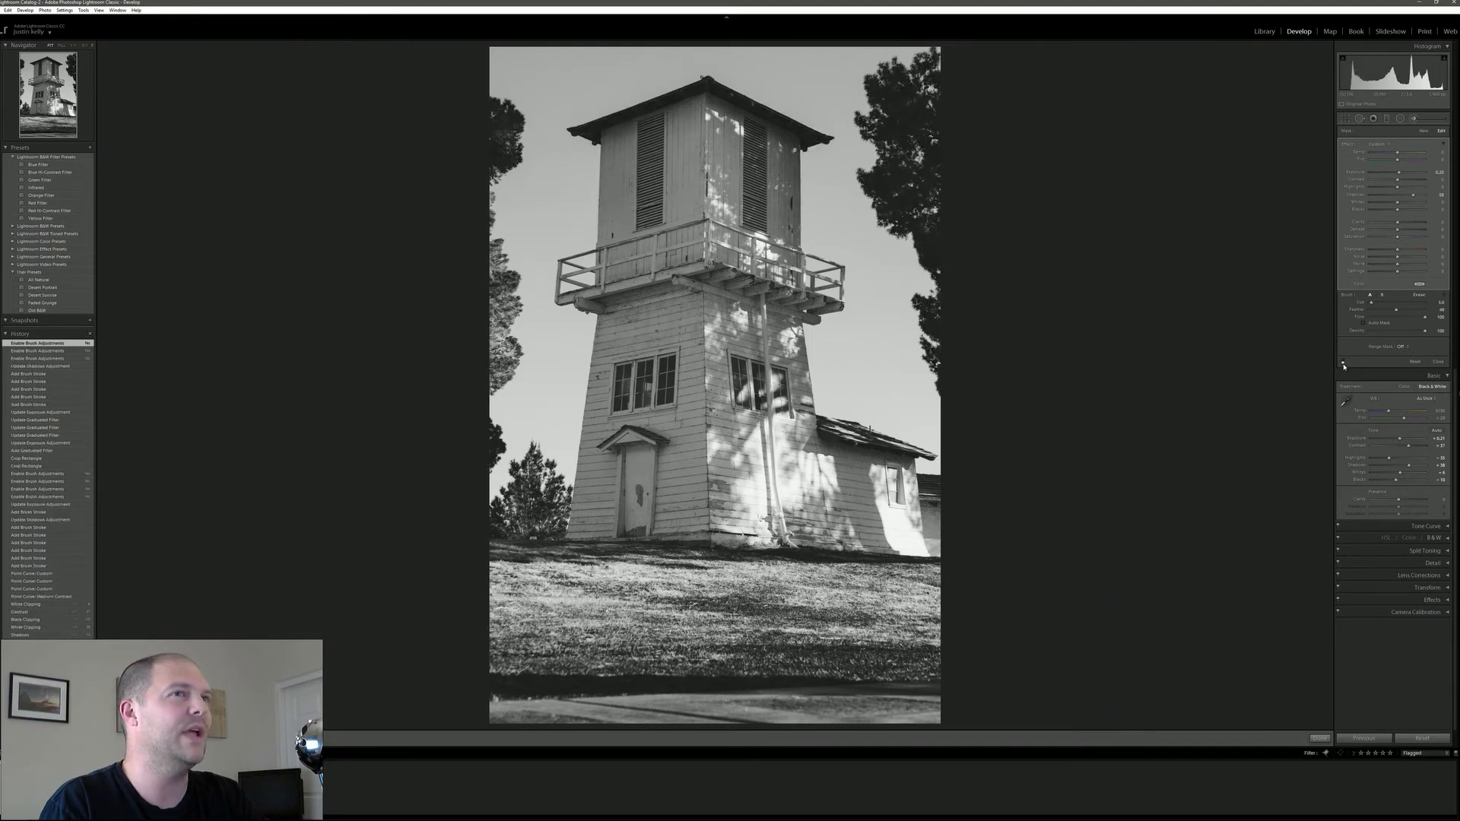
pyautogui.click(1344, 364)
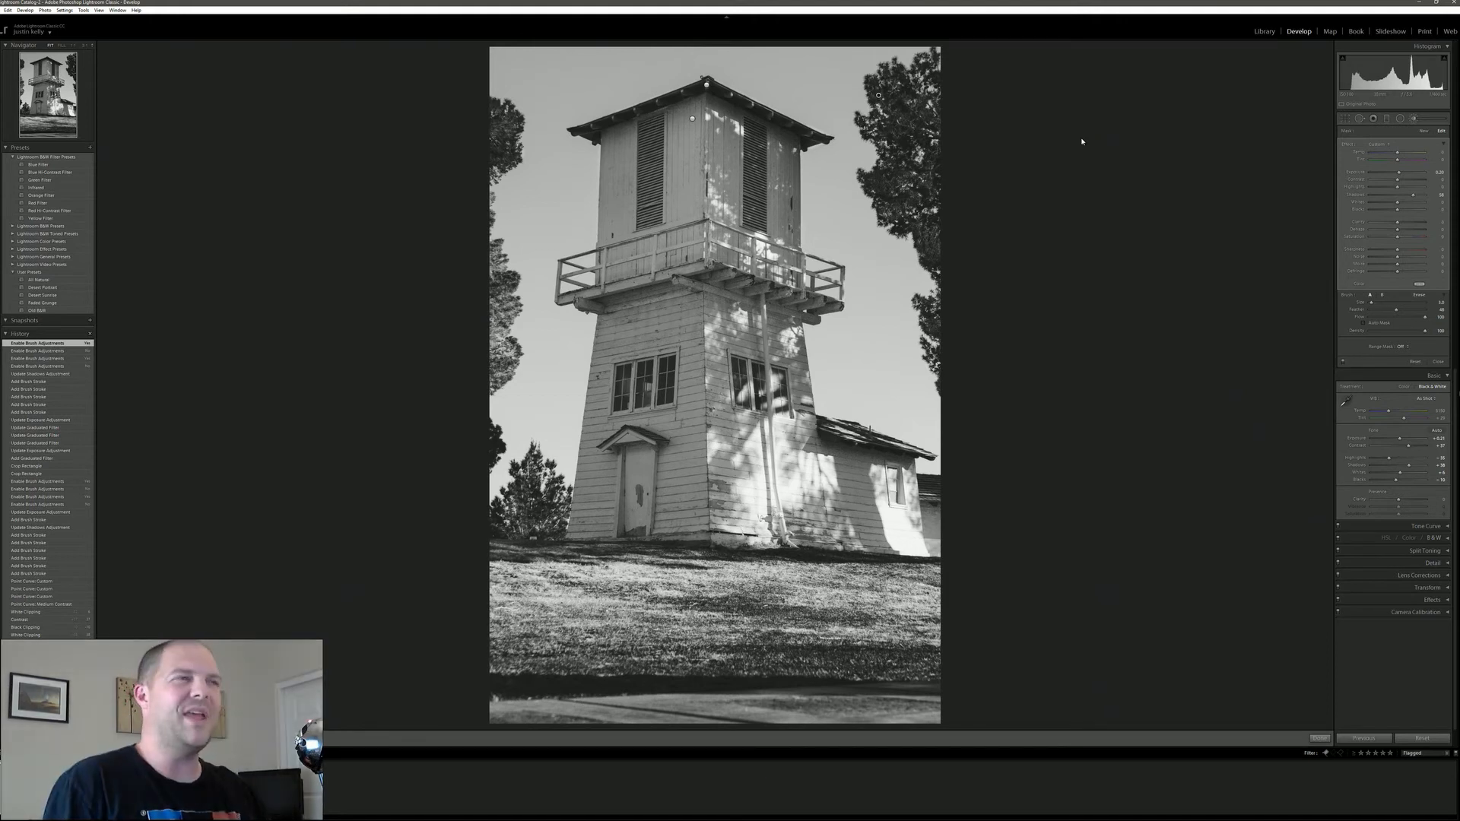
pyautogui.click(1416, 119)
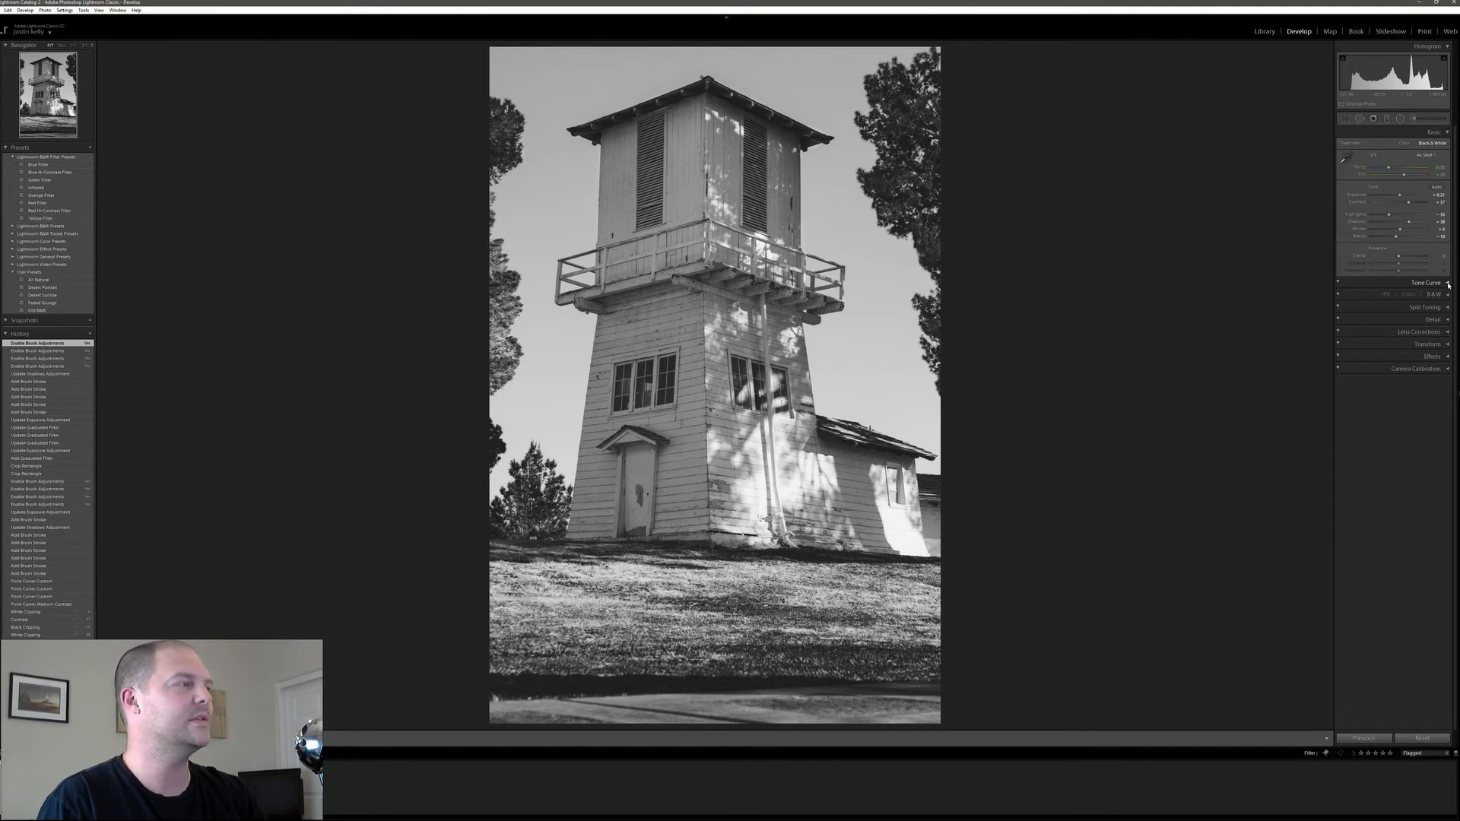
# Set the Split Toning highlights Hue to a warm orange, previewing the tint at full saturation.
pyautogui.click(1449, 308)
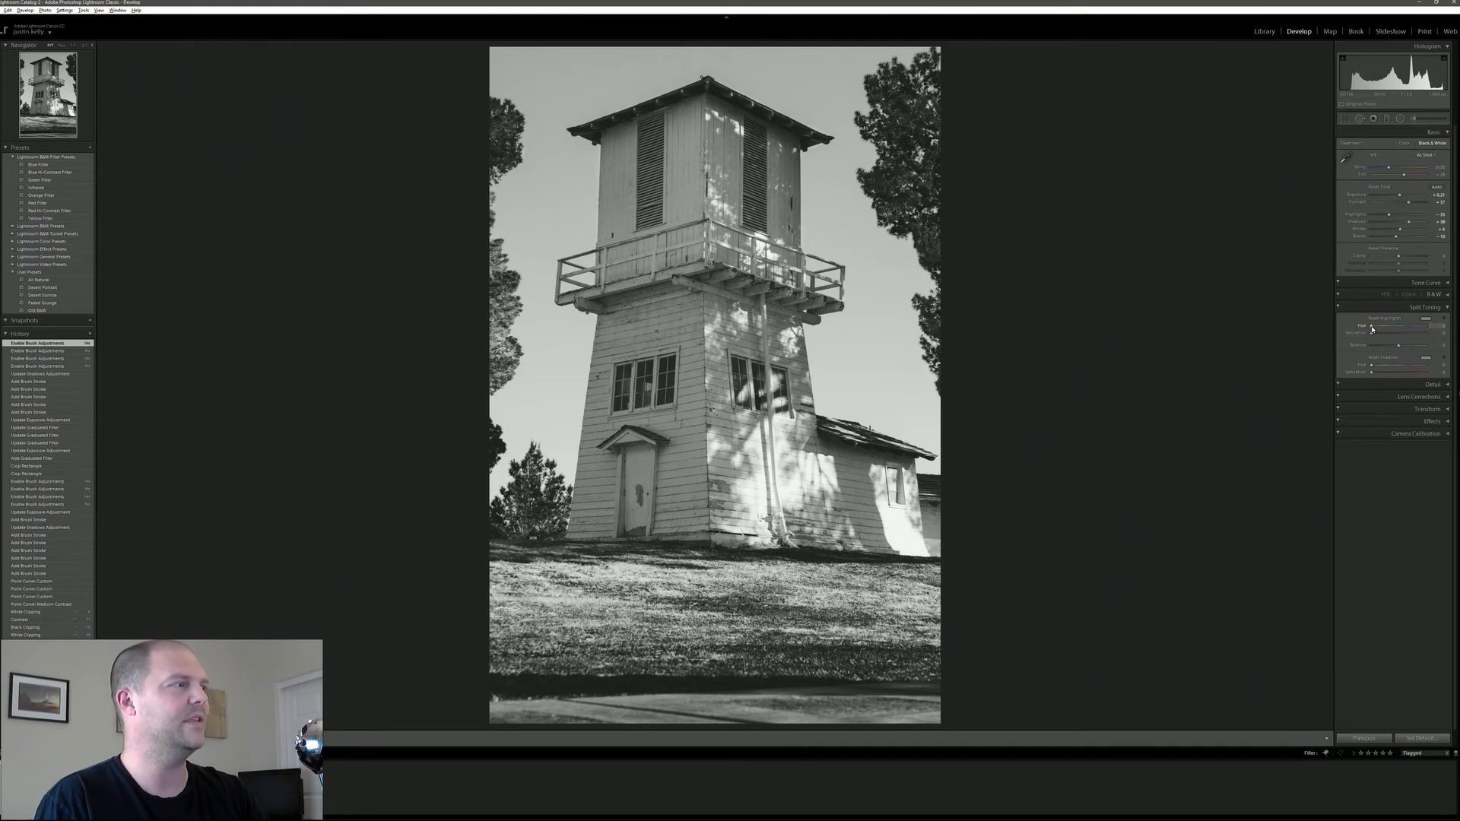
pyautogui.keyDown('alt'); pyautogui.click(1373, 328); pyautogui.keyUp('alt')
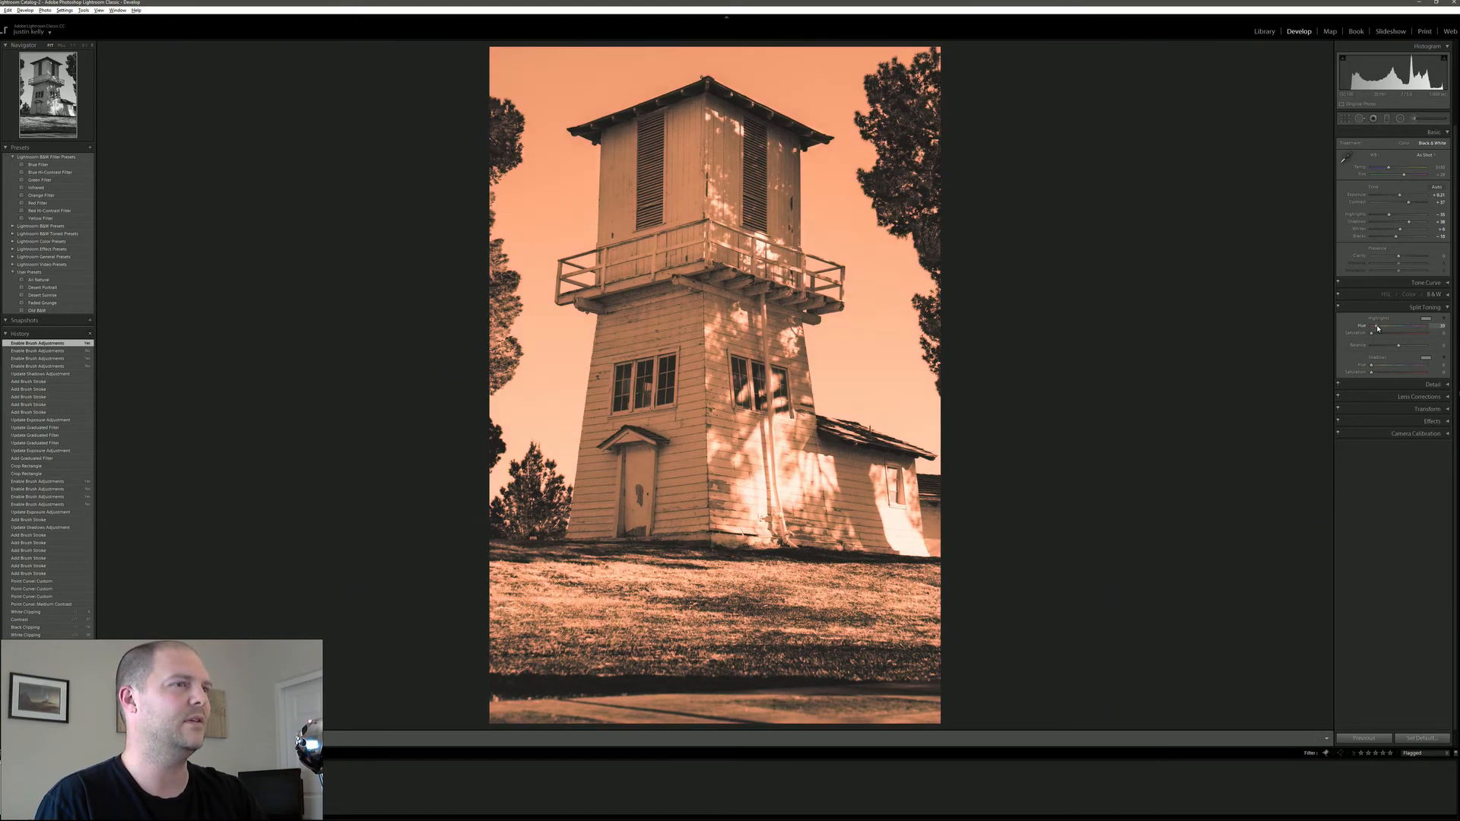
pyautogui.moveTo(1379, 328); pyautogui.dragTo(1377, 327)
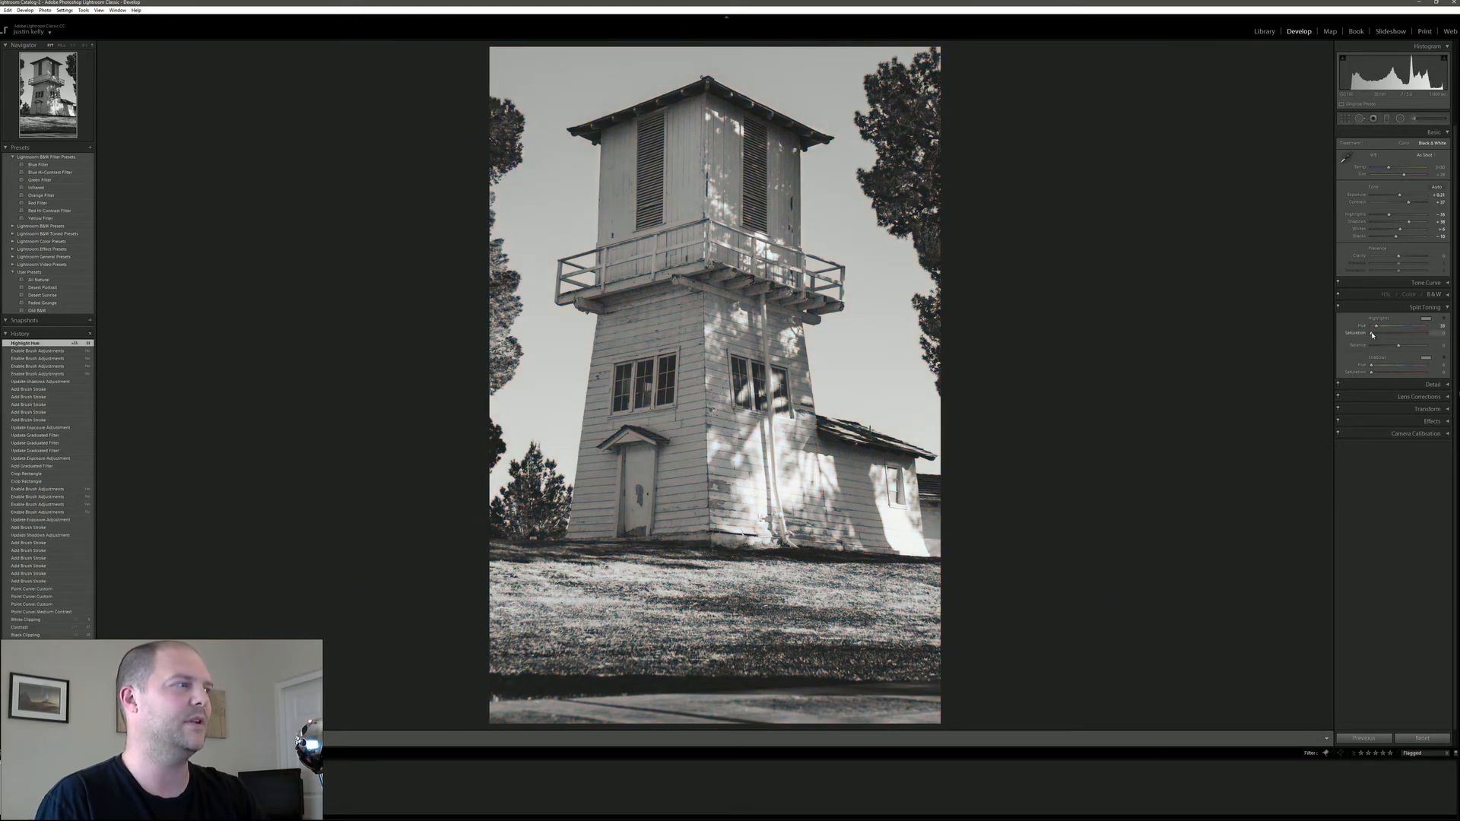
# Raise the Split Toning highlights Saturation for a subtle warm tint and compare the photo with split toning off and on.
pyautogui.moveTo(1373, 334)
pyautogui.mouseDown()
pyautogui.moveTo(1424, 334)
pyautogui.moveTo(1385, 335)
pyautogui.mouseUp()
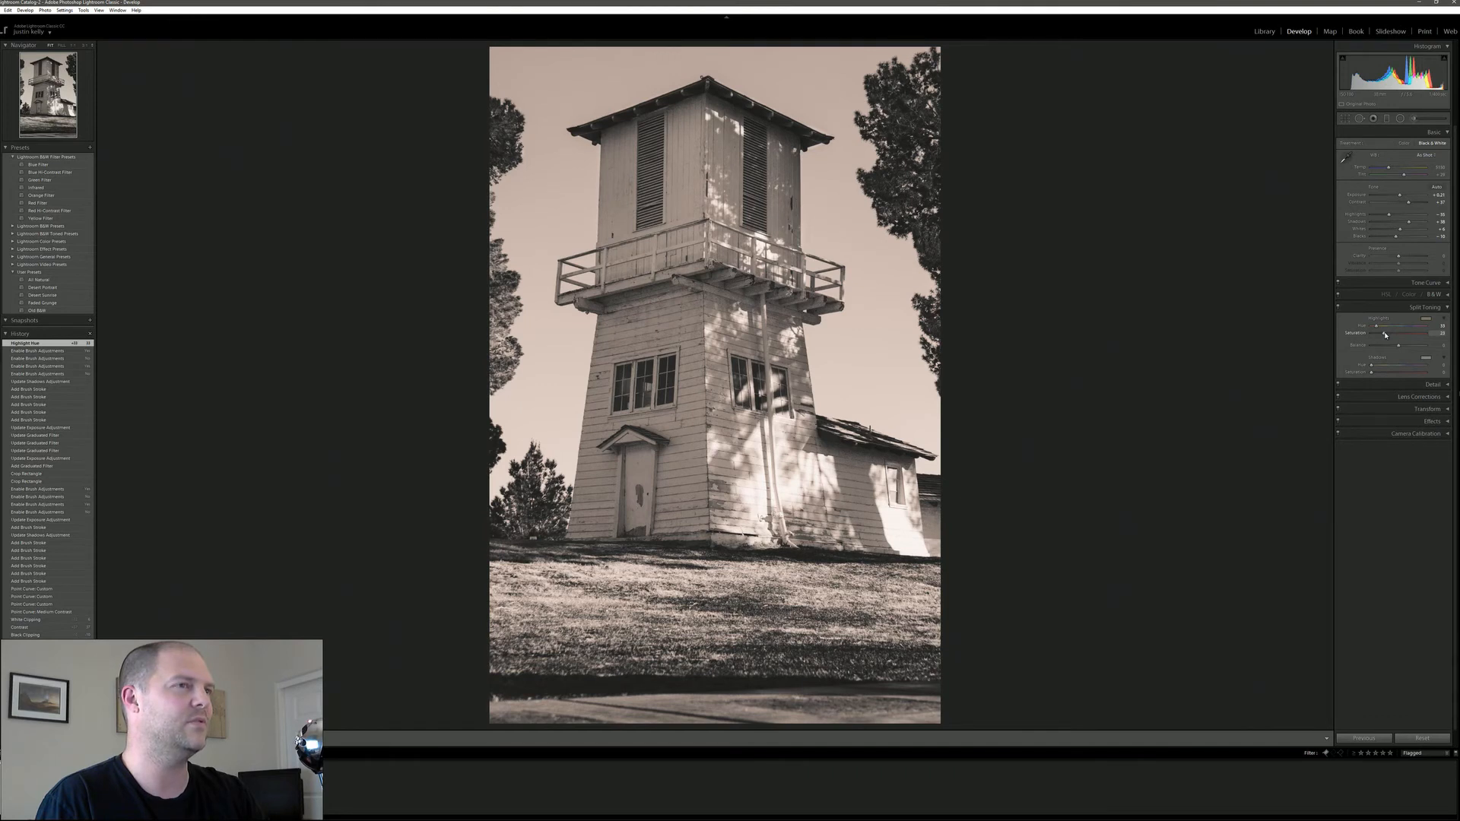
pyautogui.moveTo(1385, 335); pyautogui.dragTo(1385, 334)
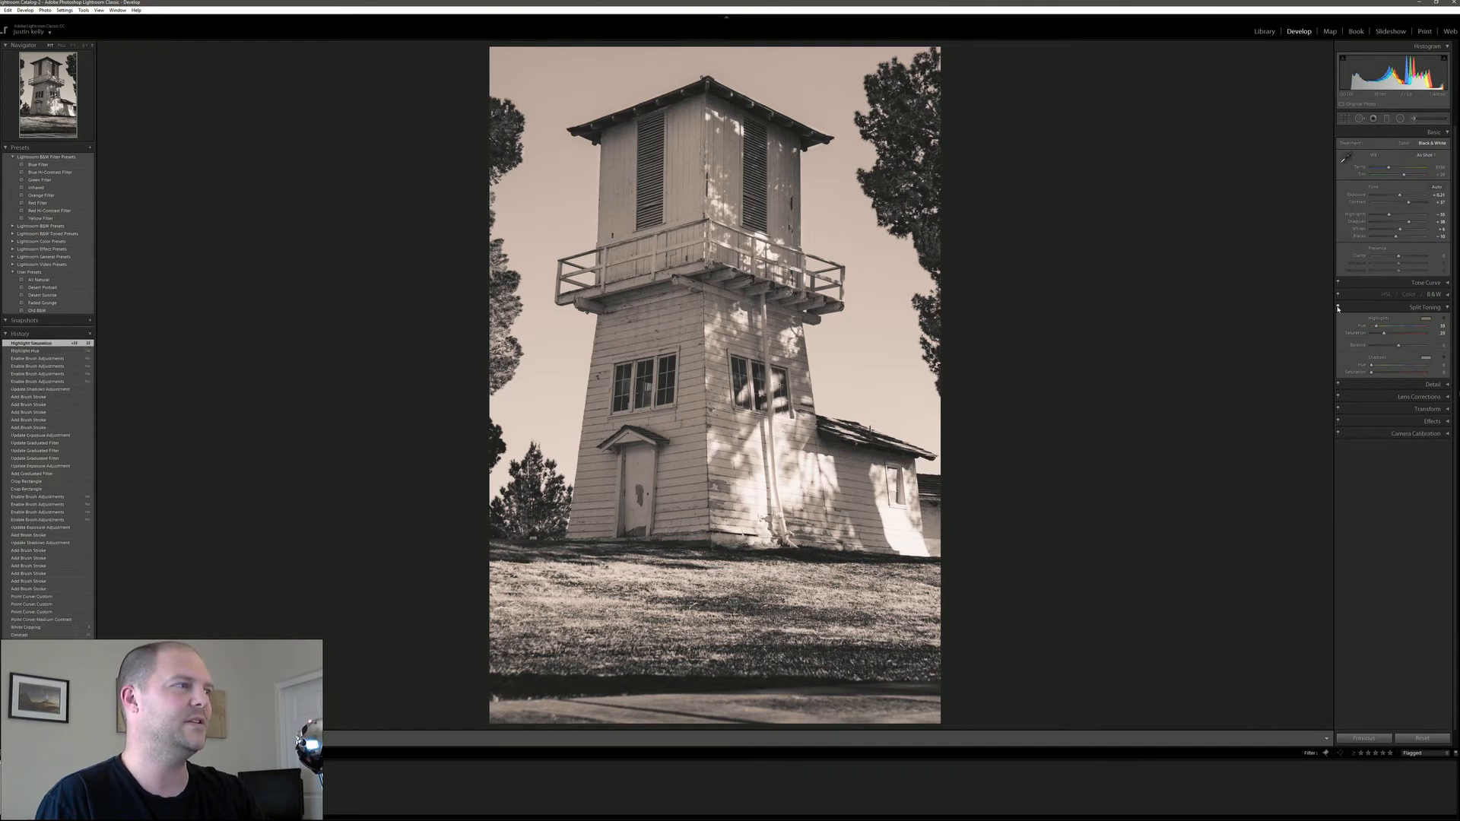
pyautogui.click(1339, 308)
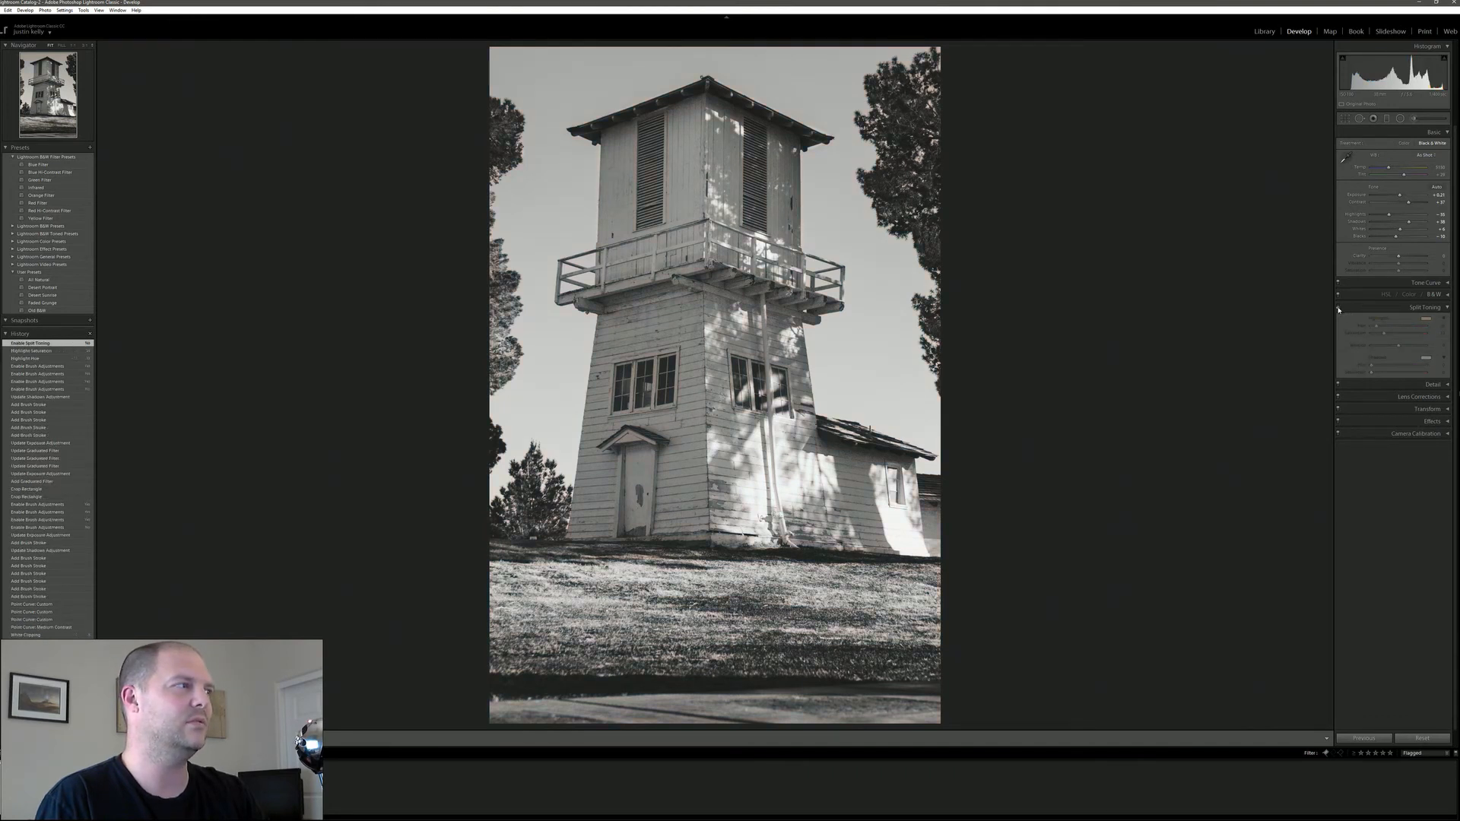
pyautogui.click(1339, 309)
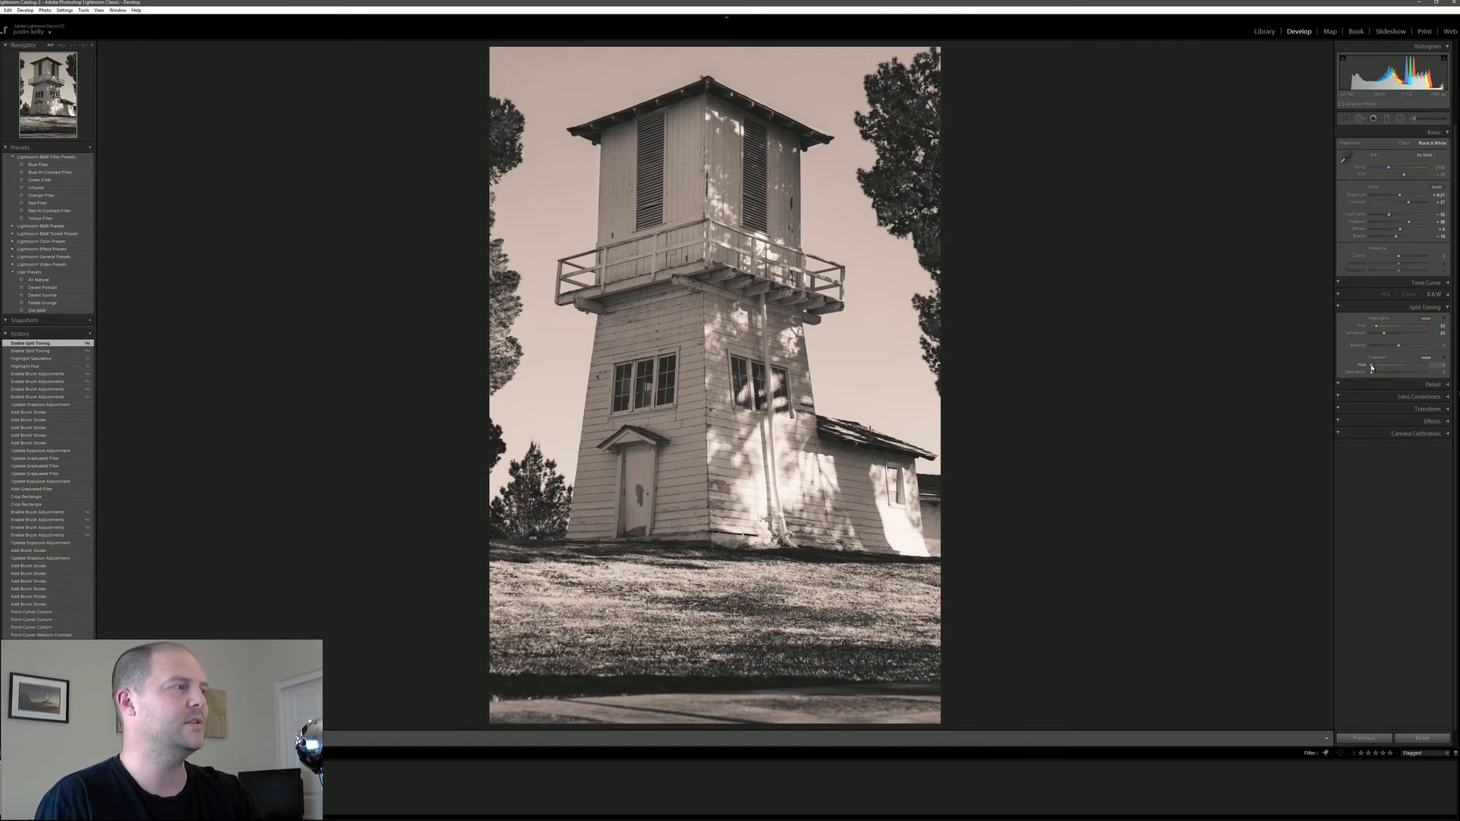
# Give the Split Toning shadows a blue Hue with low Saturation and compare the photo with the toning off and on.
pyautogui.press('alt')
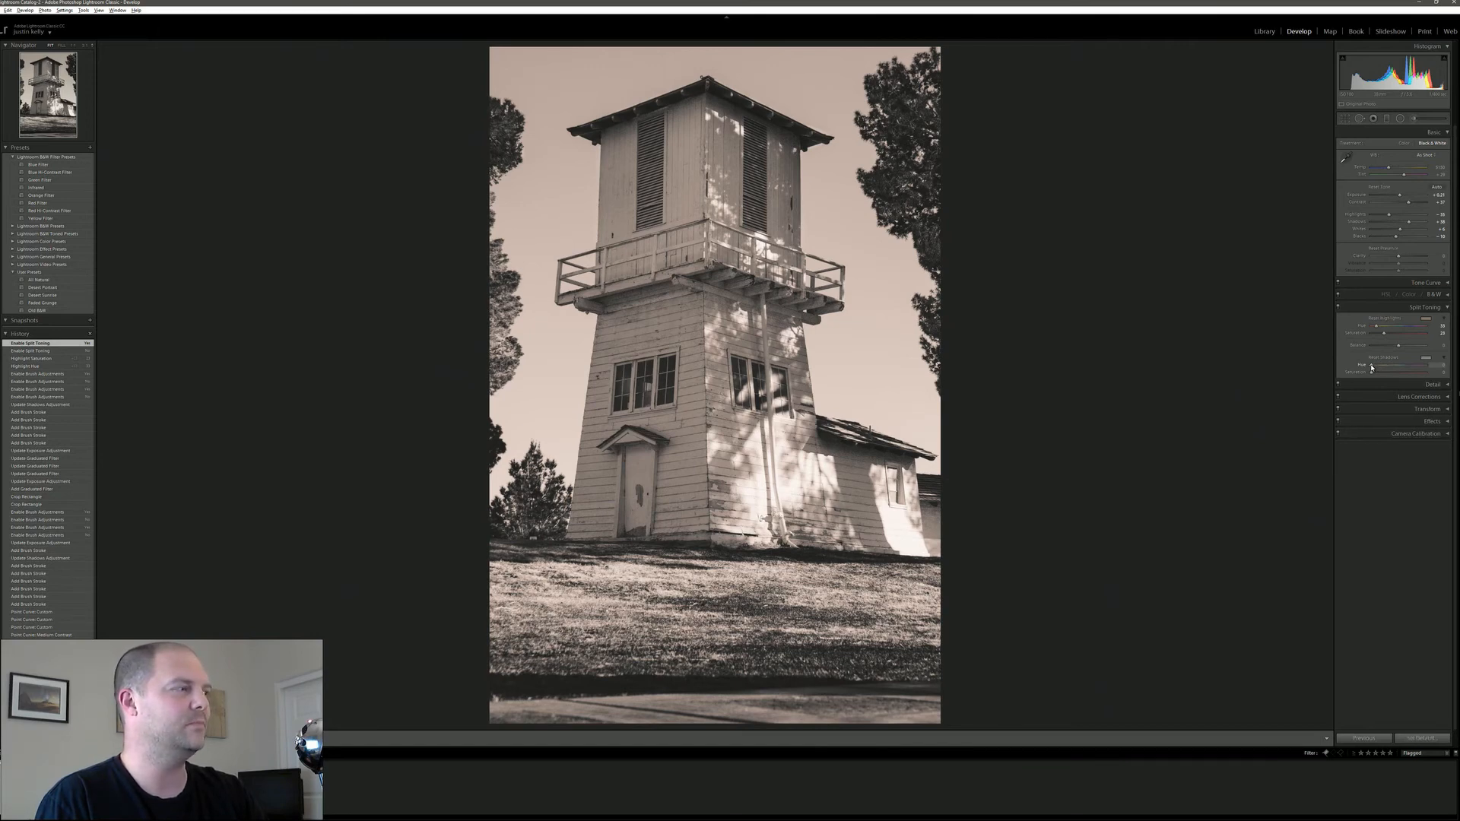
pyautogui.keyDown('alt'); pyautogui.click(1372, 367); pyautogui.keyUp('alt')
pyautogui.moveTo(1372, 367); pyautogui.dragTo(1397, 369)
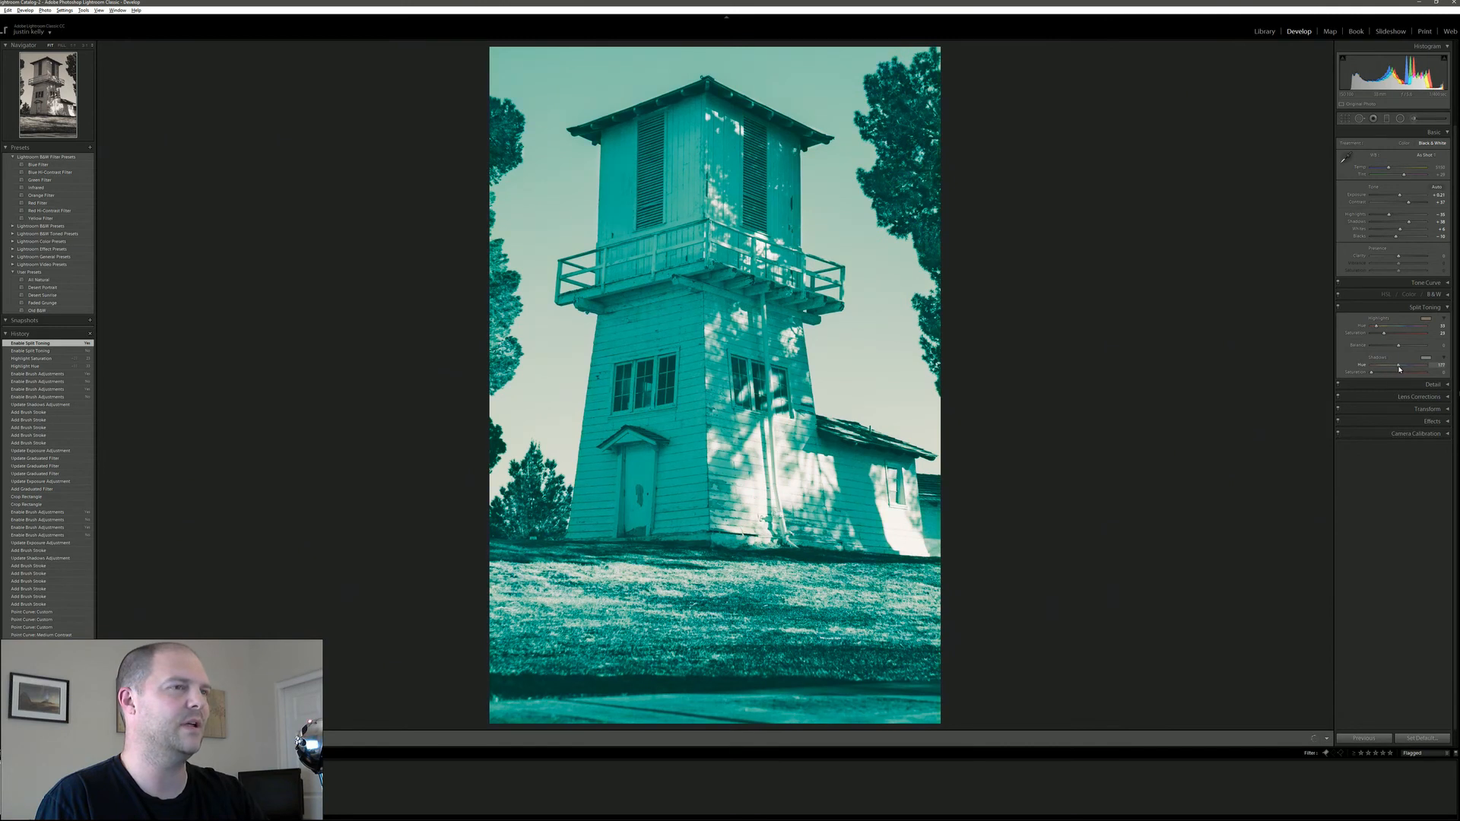
pyautogui.moveTo(1403, 369); pyautogui.dragTo(1402, 369)
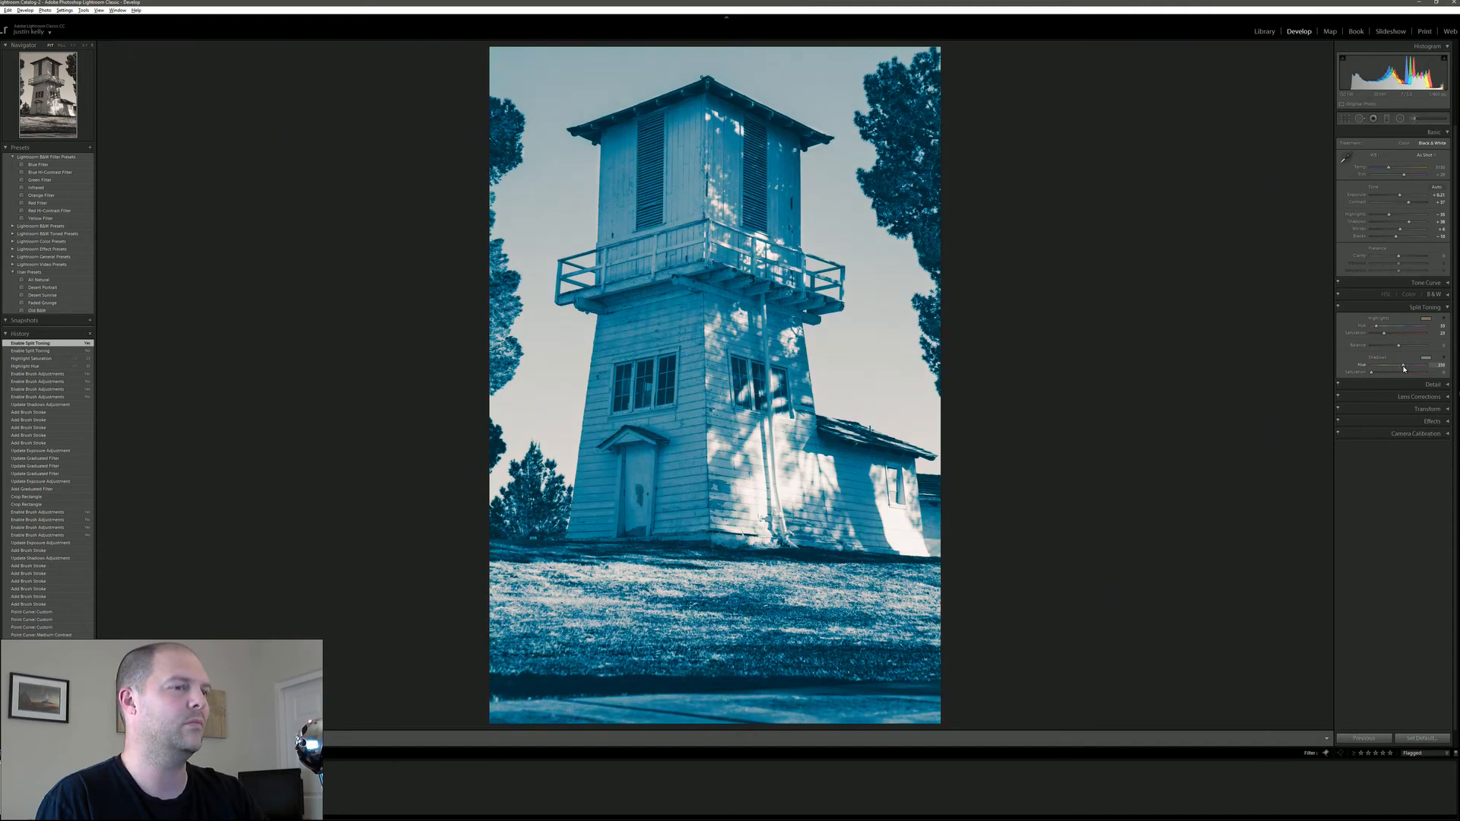
pyautogui.moveTo(1404, 369); pyautogui.dragTo(1404, 369)
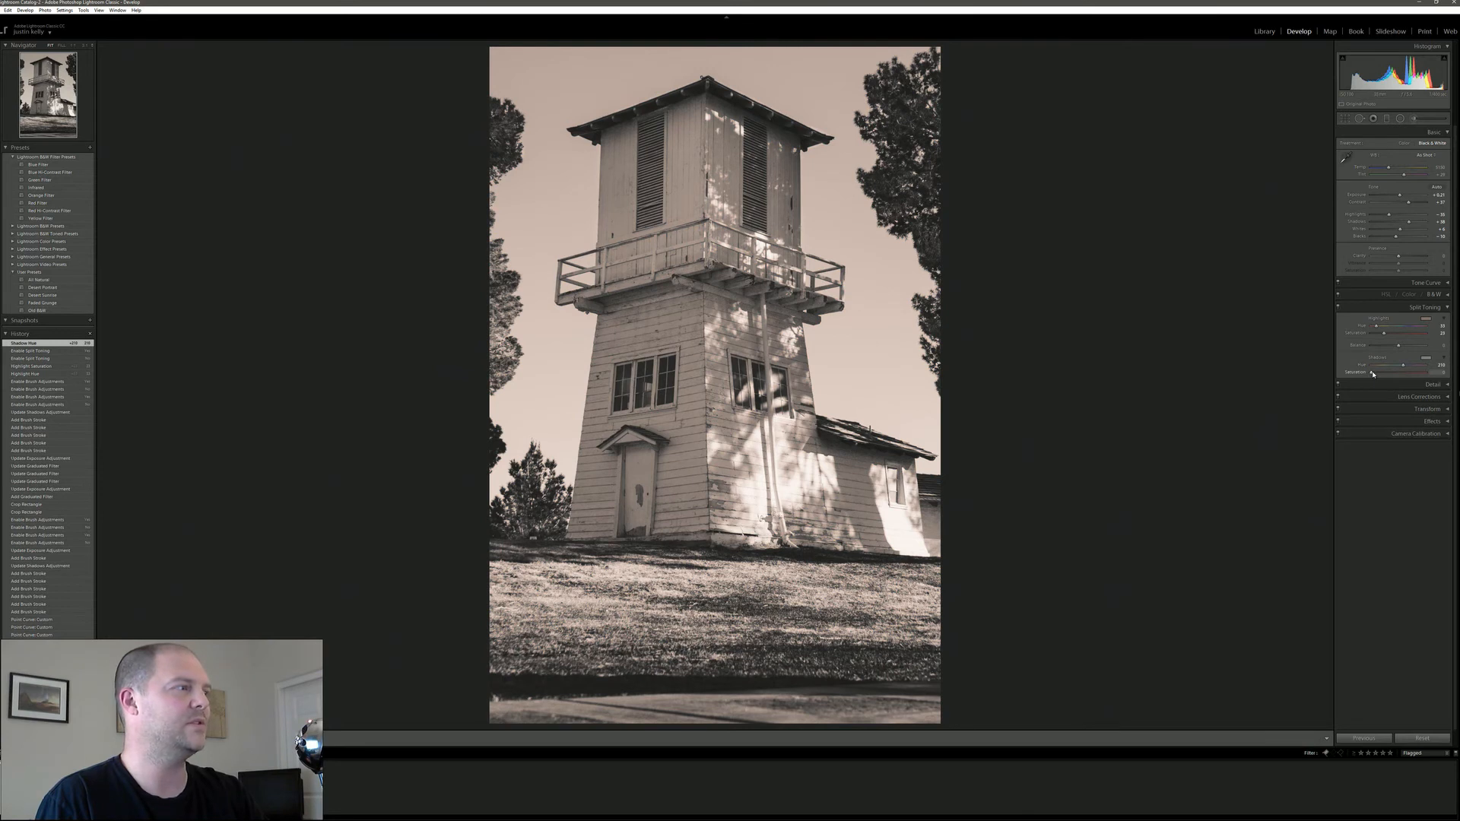
pyautogui.moveTo(1353, 374); pyautogui.dragTo(1359, 375)
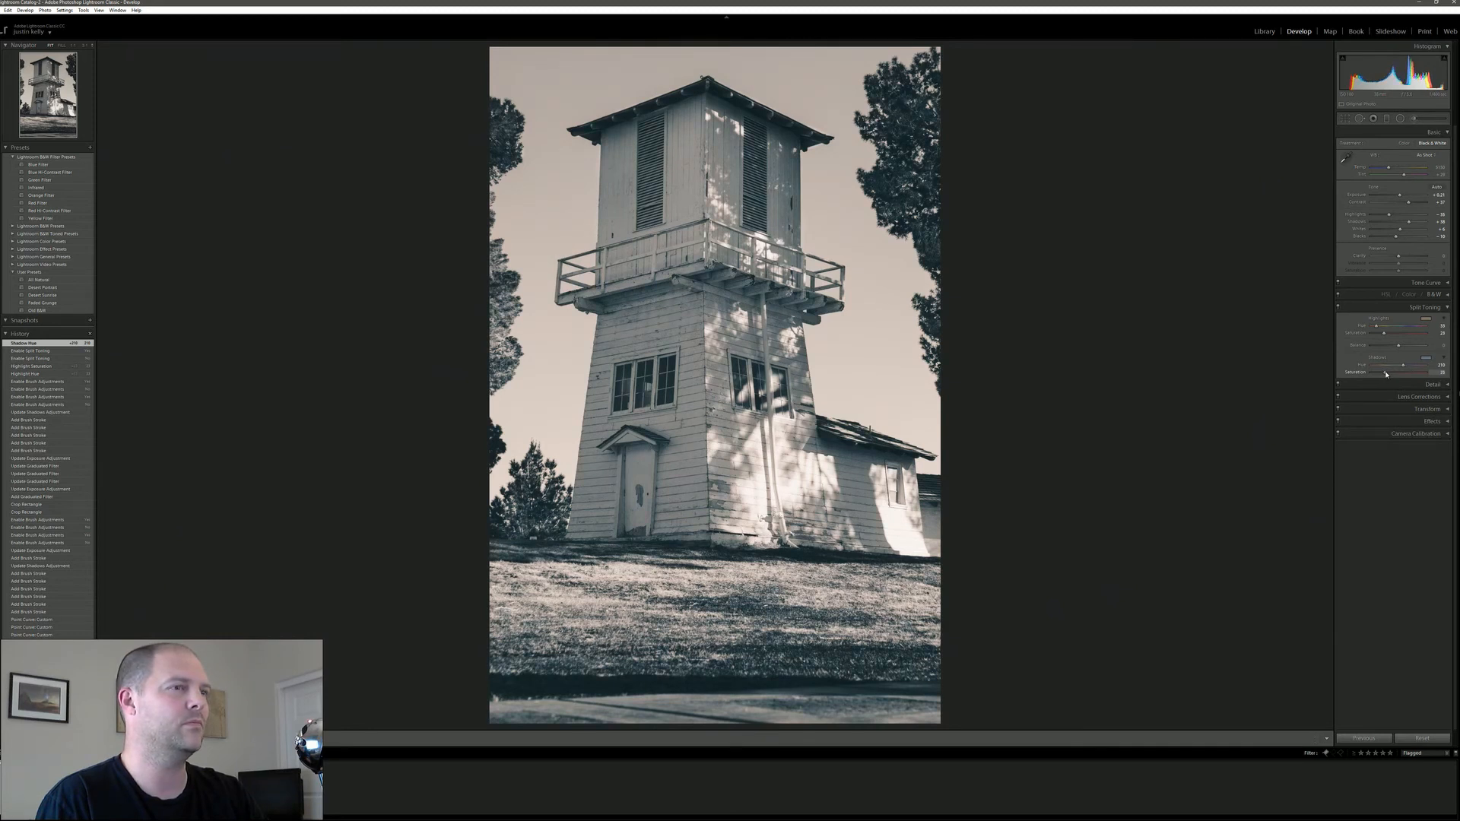
pyautogui.click(1339, 308)
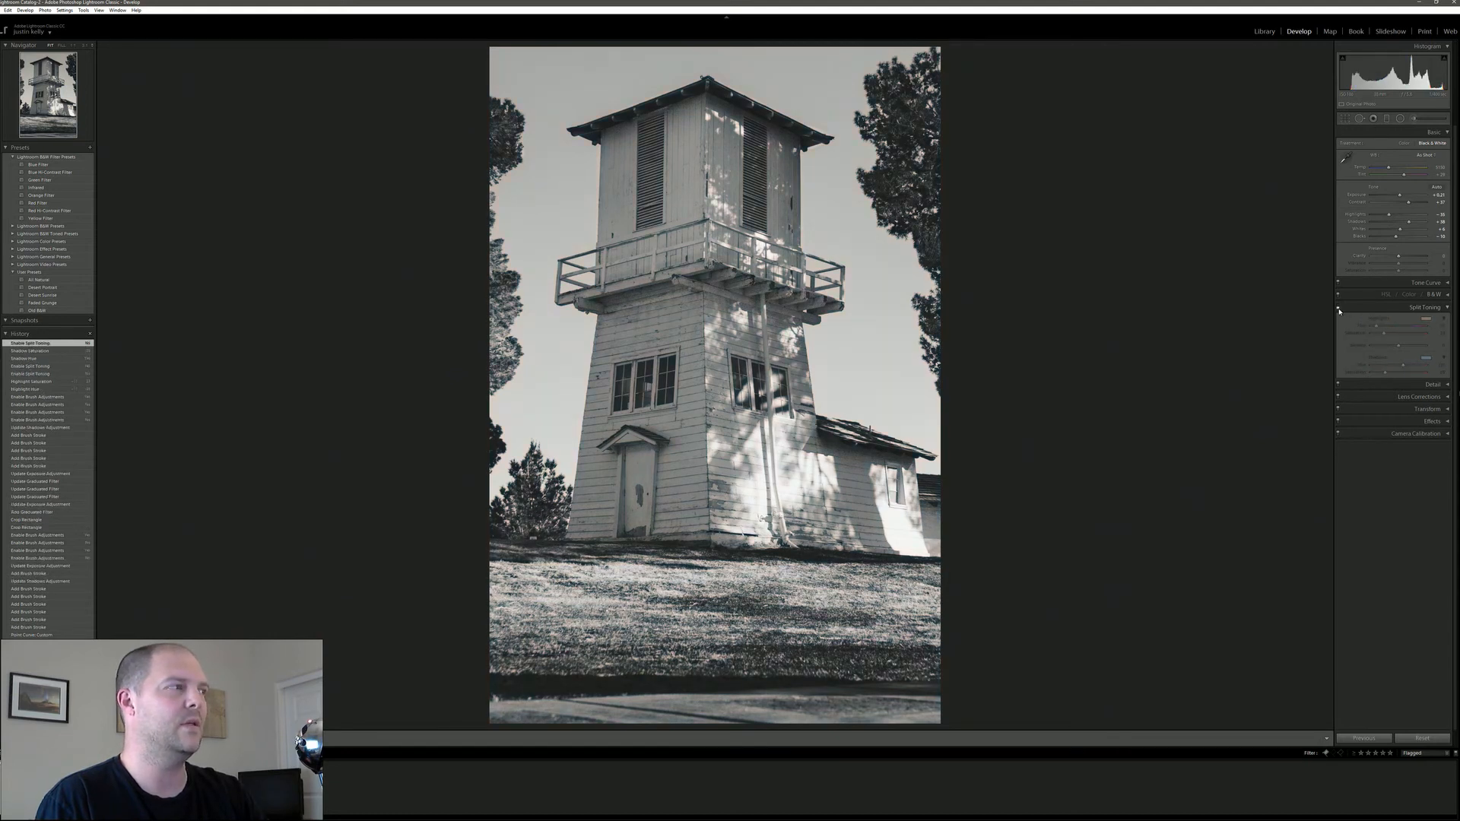
pyautogui.click(1340, 309)
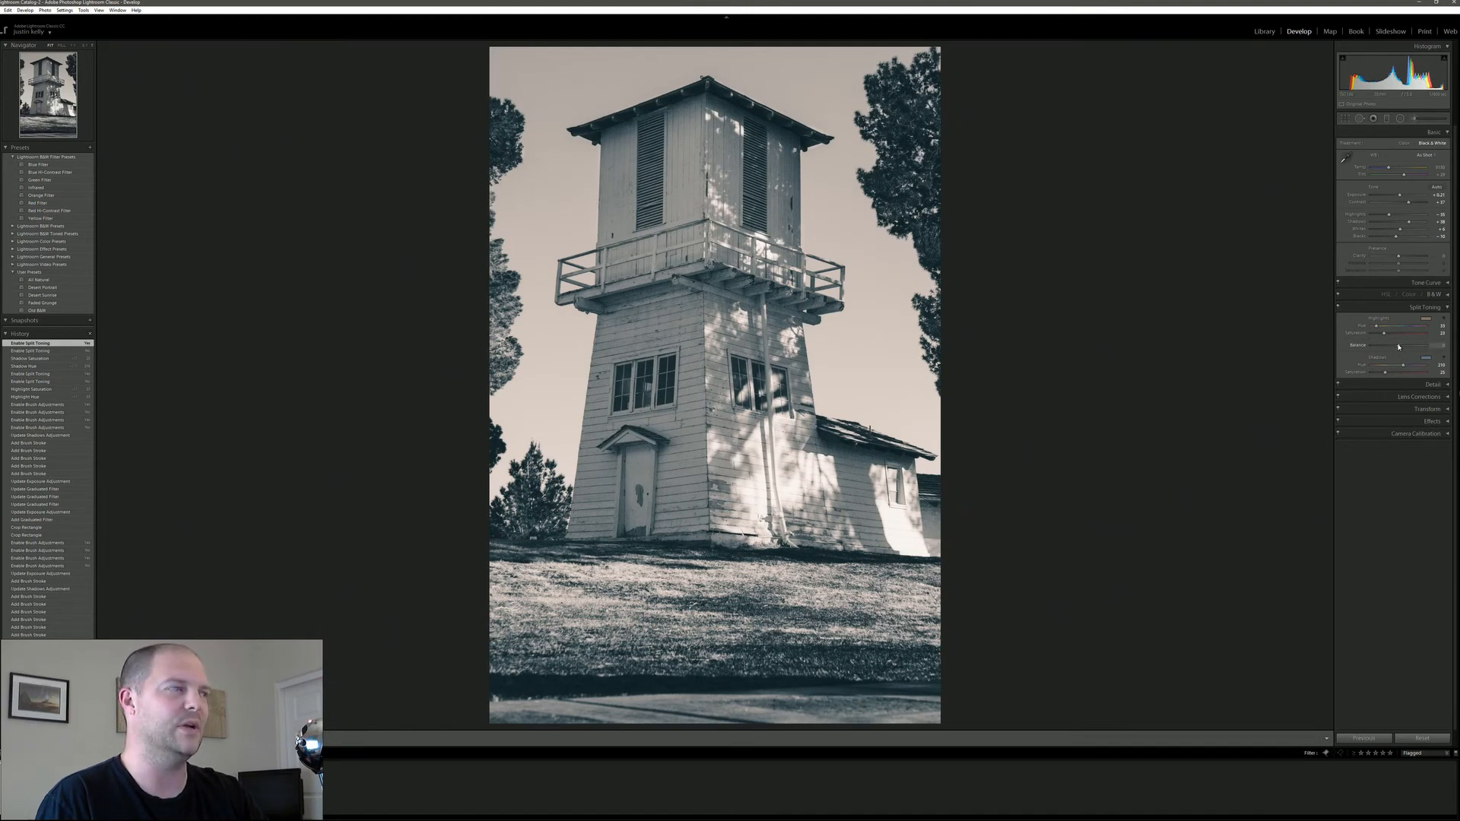
# Shift the Split Toning Balance slightly toward the warm highlights and compare the photo with the toning off and on.
pyautogui.moveTo(1393, 347); pyautogui.dragTo(1412, 348)
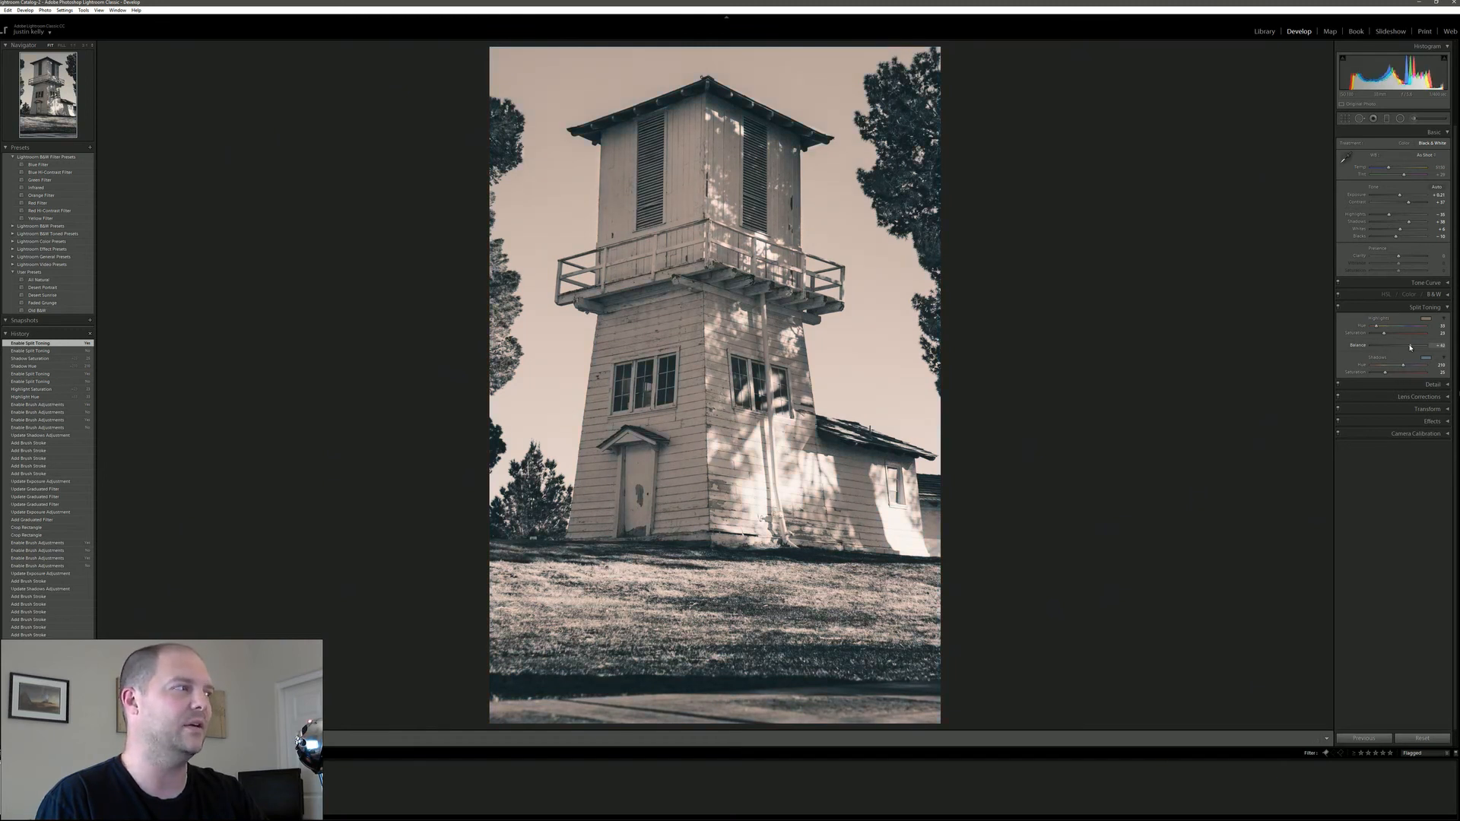
pyautogui.moveTo(1406, 348); pyautogui.dragTo(1400, 347)
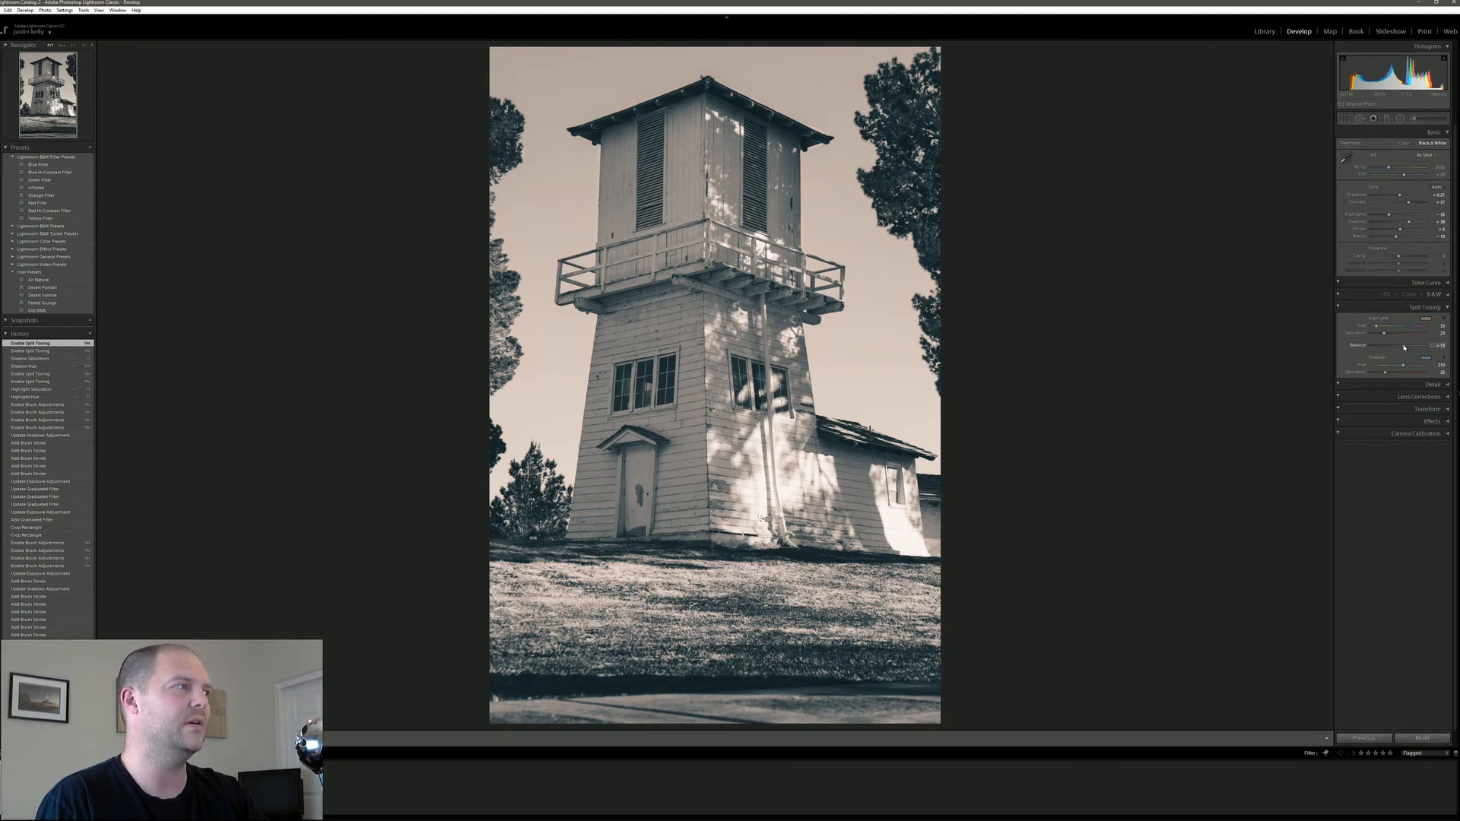
pyautogui.moveTo(1404, 346); pyautogui.dragTo(1404, 346)
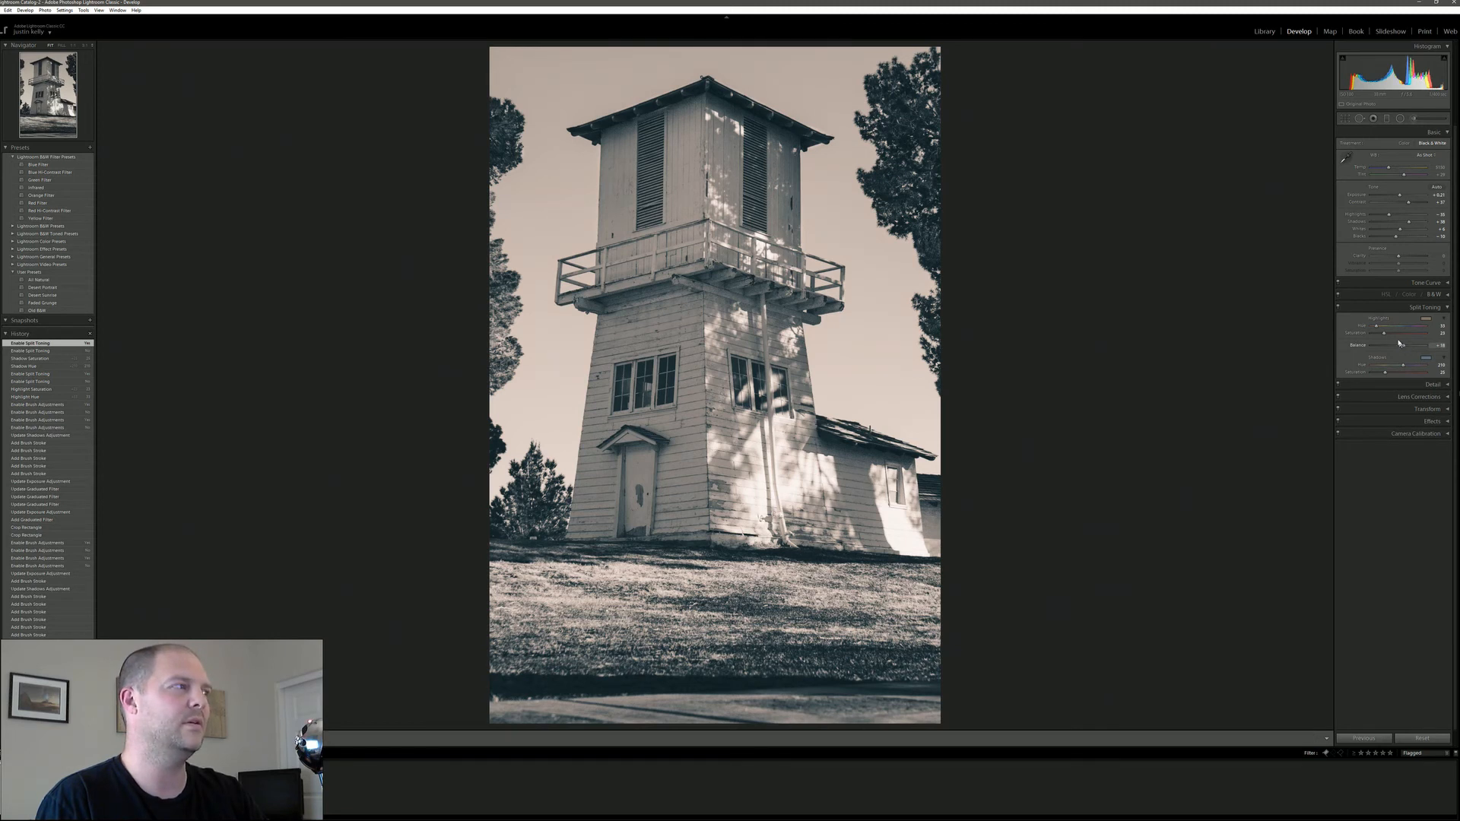
pyautogui.click(1340, 309)
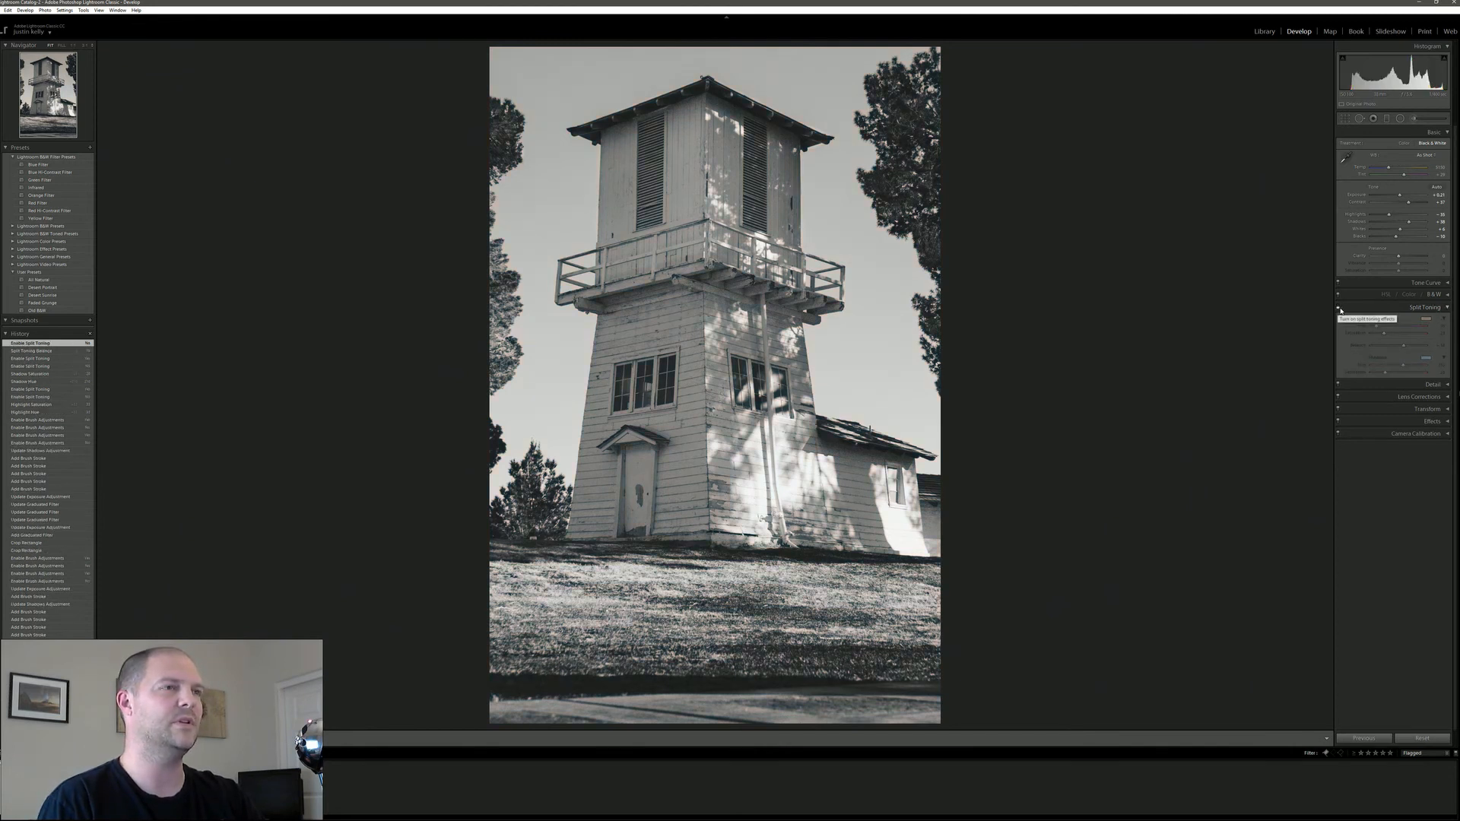
pyautogui.click(1340, 309)
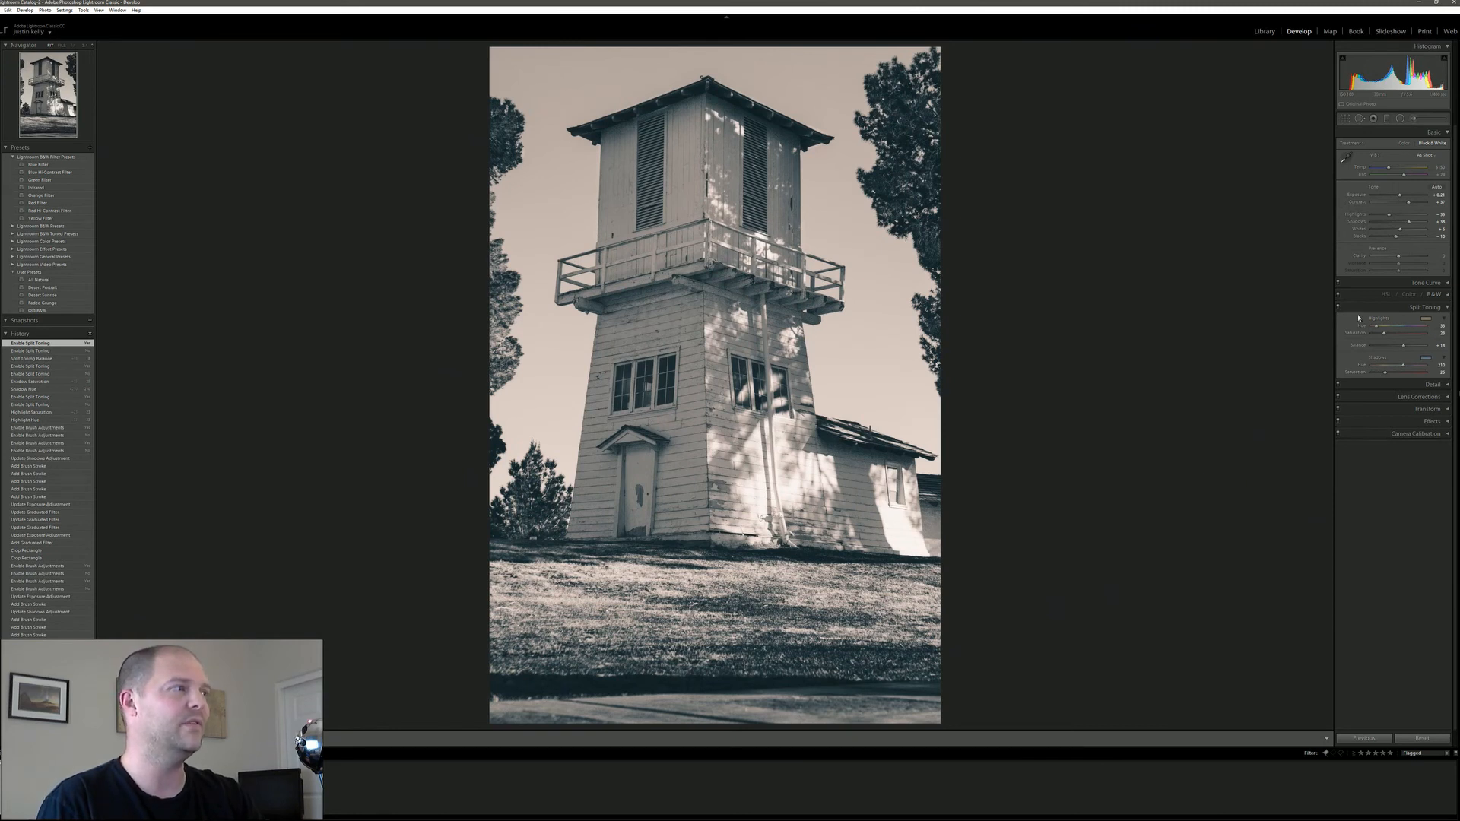
pyautogui.click(1433, 310)
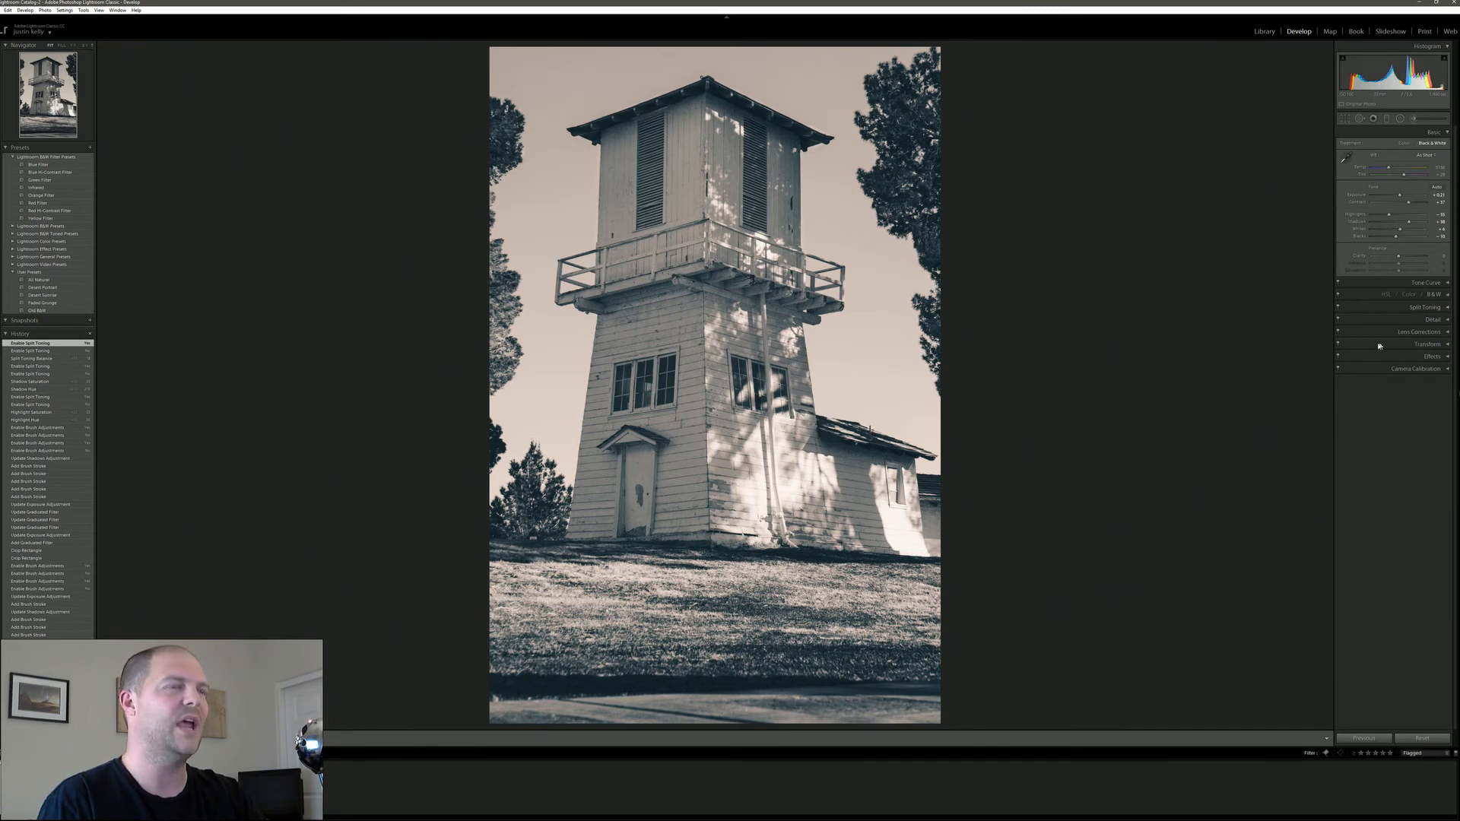
# Raise the sharpening Masking to restrict sharpening to the tower's edges and enter a new sharpening Amount.
pyautogui.click(1446, 321)
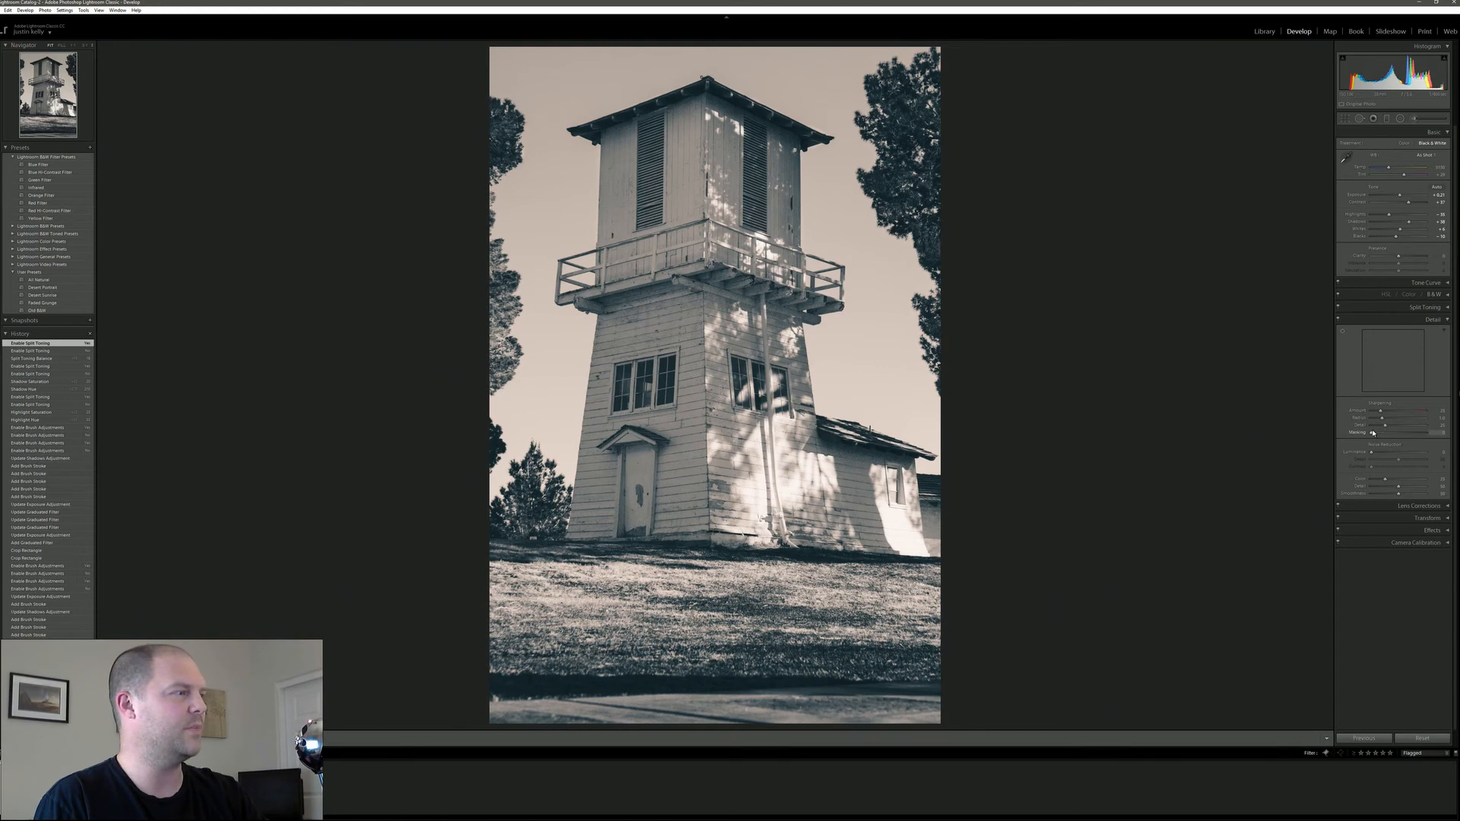
pyautogui.moveTo(1373, 434); pyautogui.dragTo(1396, 433)
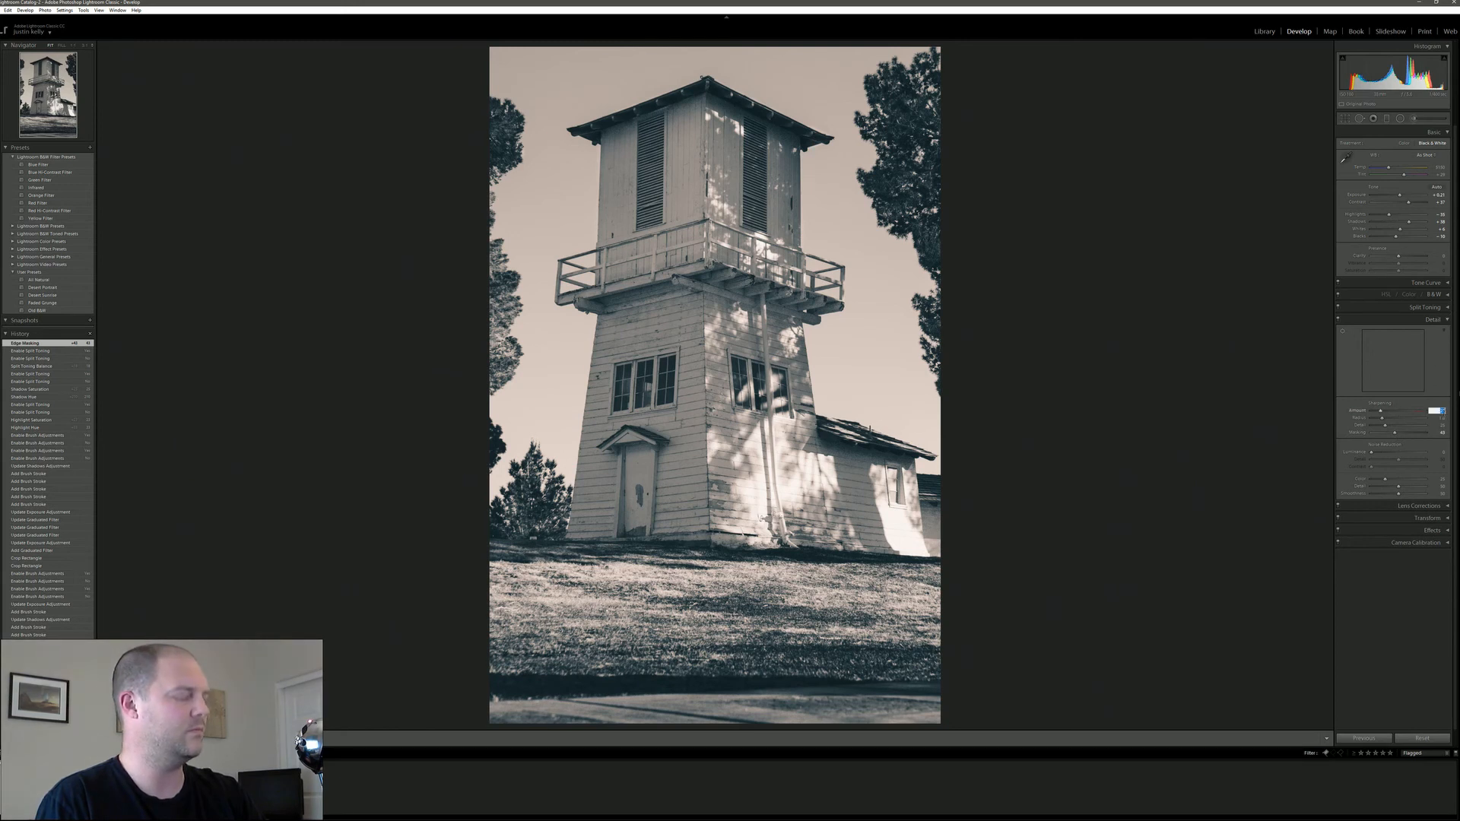
pyautogui.click(1434, 320)
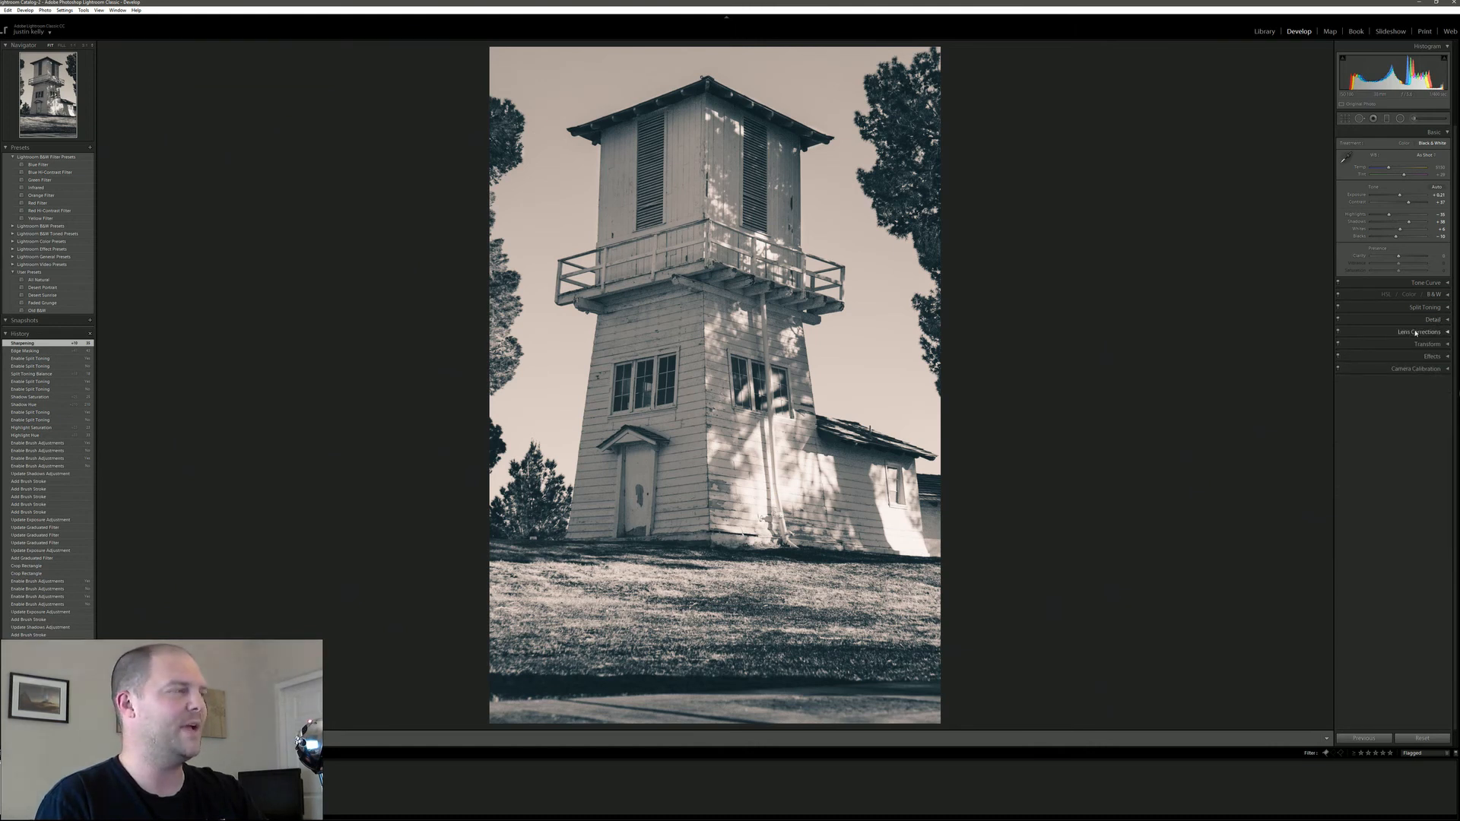
# Add a subtle dark post-crop vignette in Highlight Priority style by lowering its Amount slightly.
pyautogui.click(1446, 359)
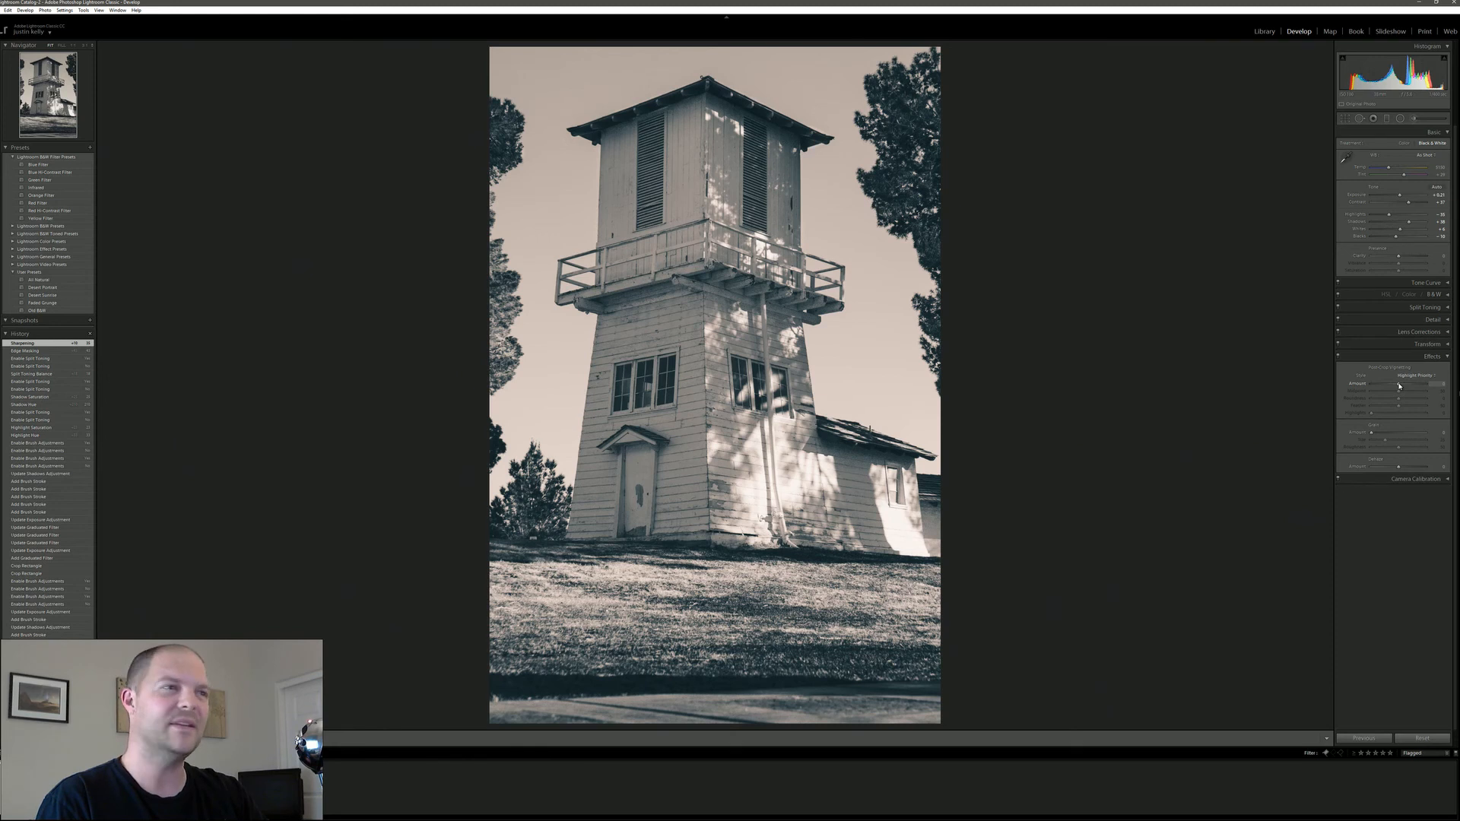
pyautogui.moveTo(1400, 385); pyautogui.dragTo(1395, 385)
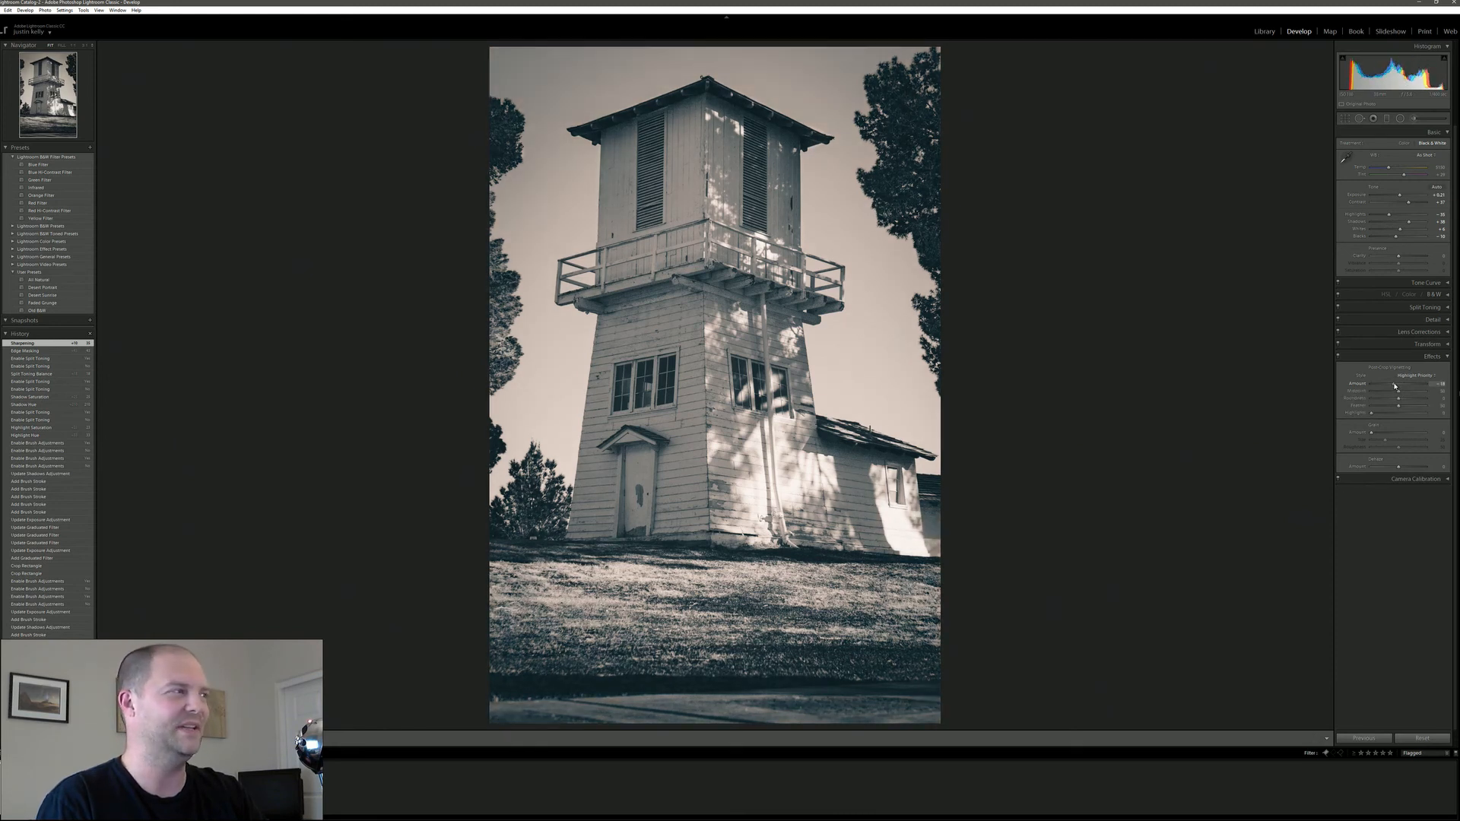
pyautogui.moveTo(1395, 386); pyautogui.dragTo(1394, 387)
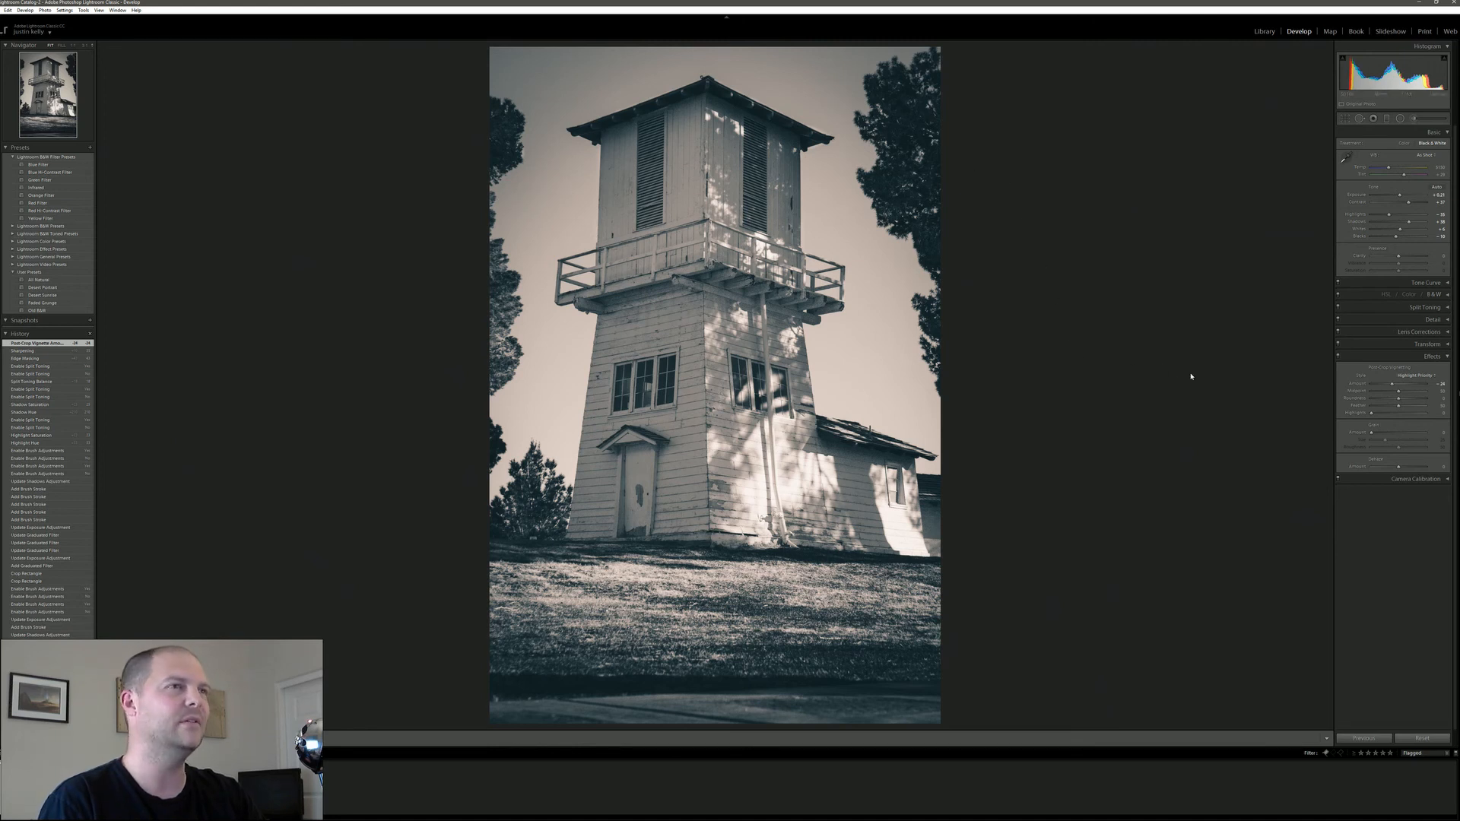
pyautogui.click(1431, 355)
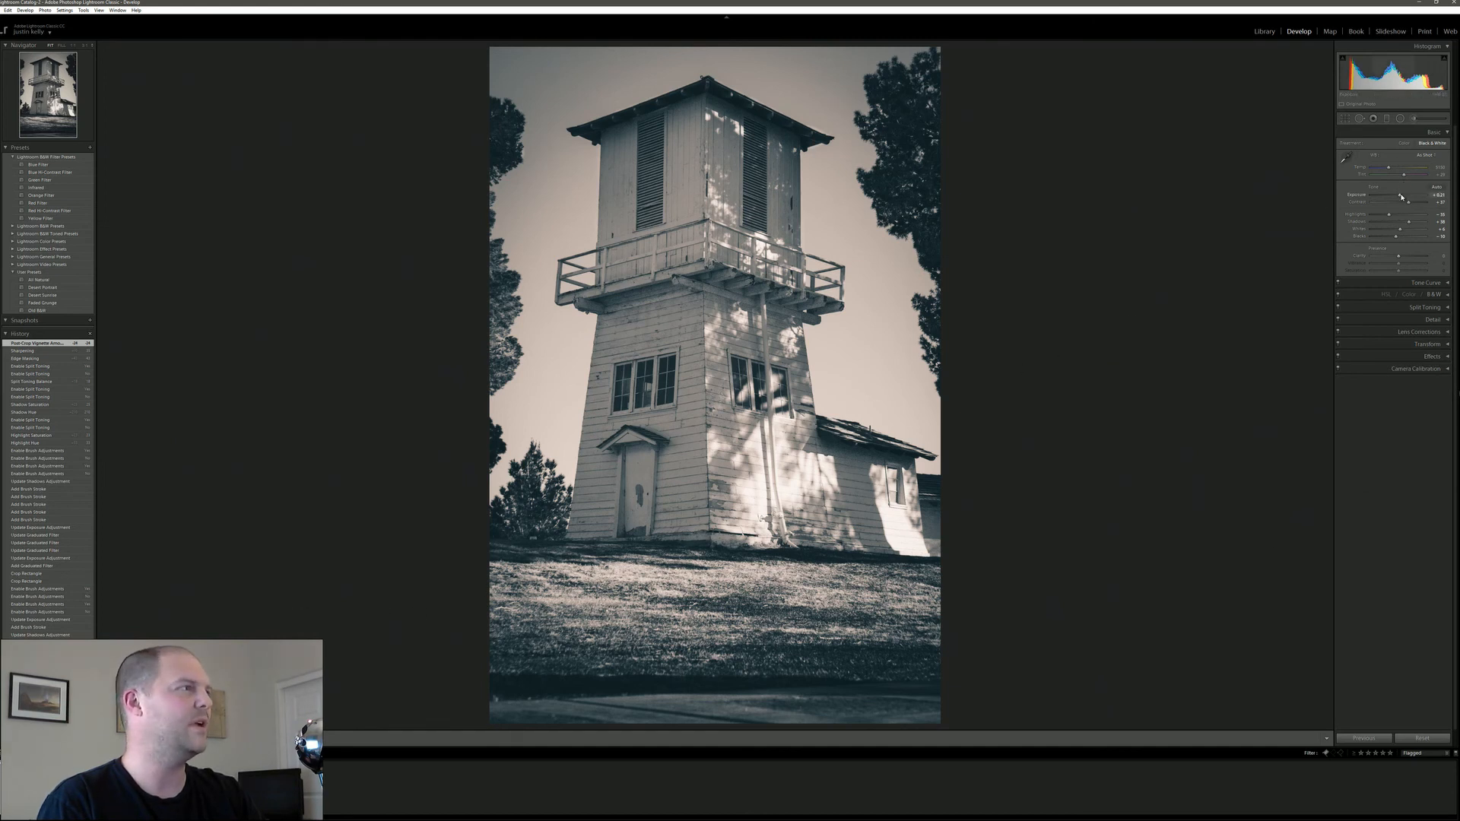
# Refine the overall tone by raising Whites and Exposure, lowering Highlights to -100 and slightly reducing Contrast.
pyautogui.moveTo(1401, 195); pyautogui.dragTo(1408, 231)
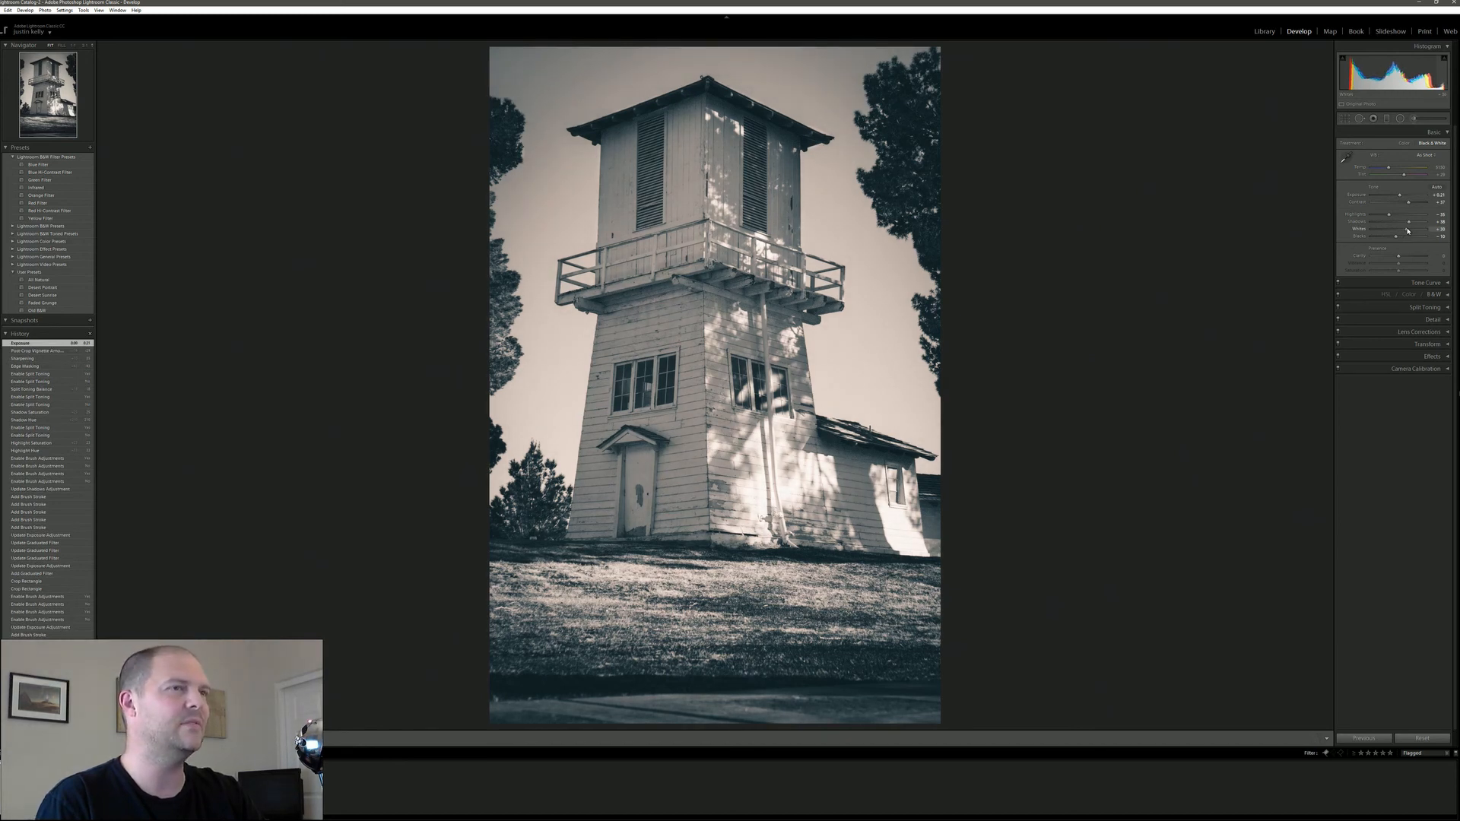
pyautogui.moveTo(1408, 231); pyautogui.dragTo(1412, 230)
pyautogui.moveTo(1413, 229); pyautogui.dragTo(1414, 228)
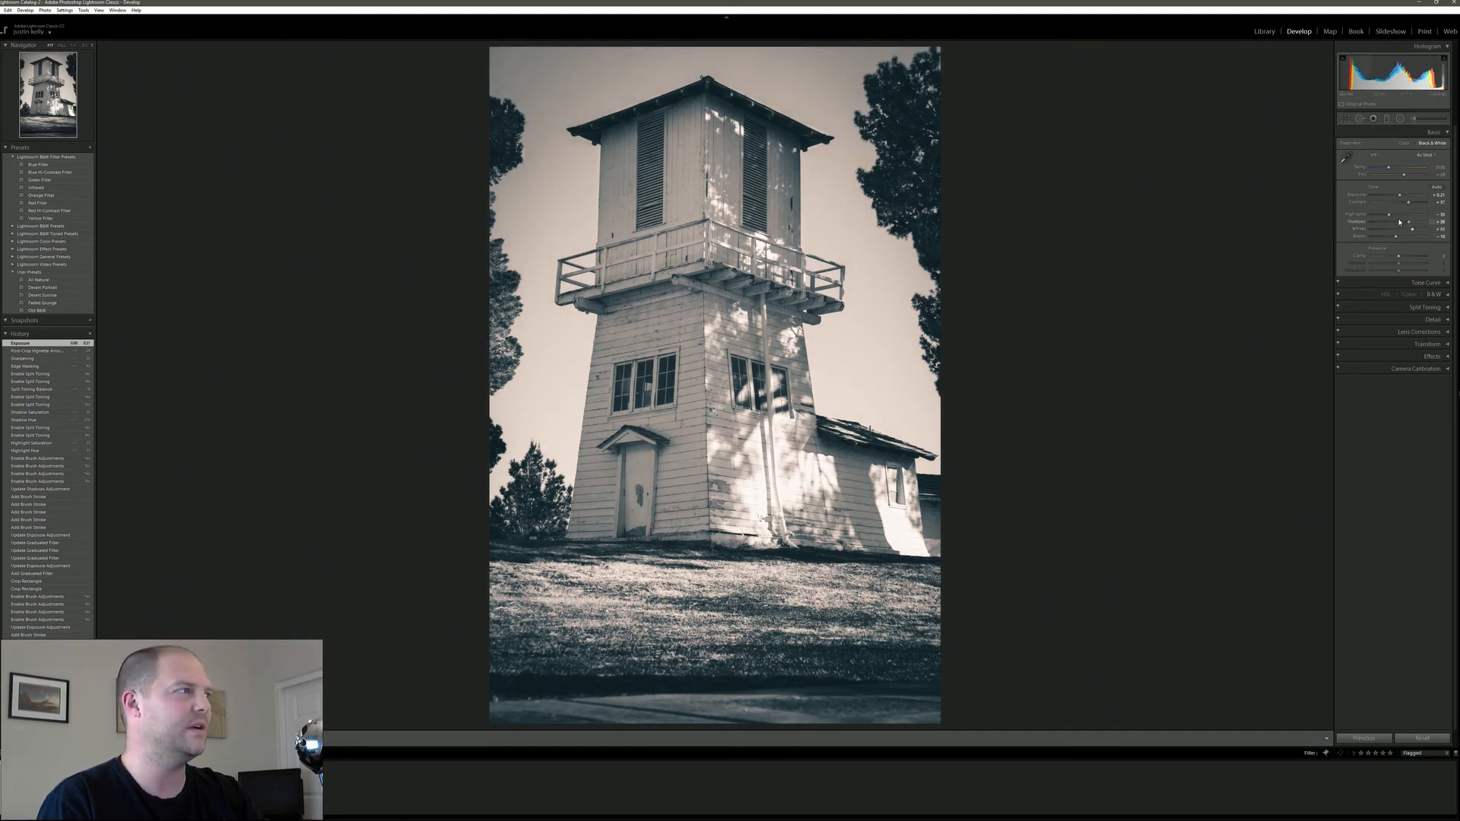
pyautogui.moveTo(1389, 214); pyautogui.dragTo(1370, 218)
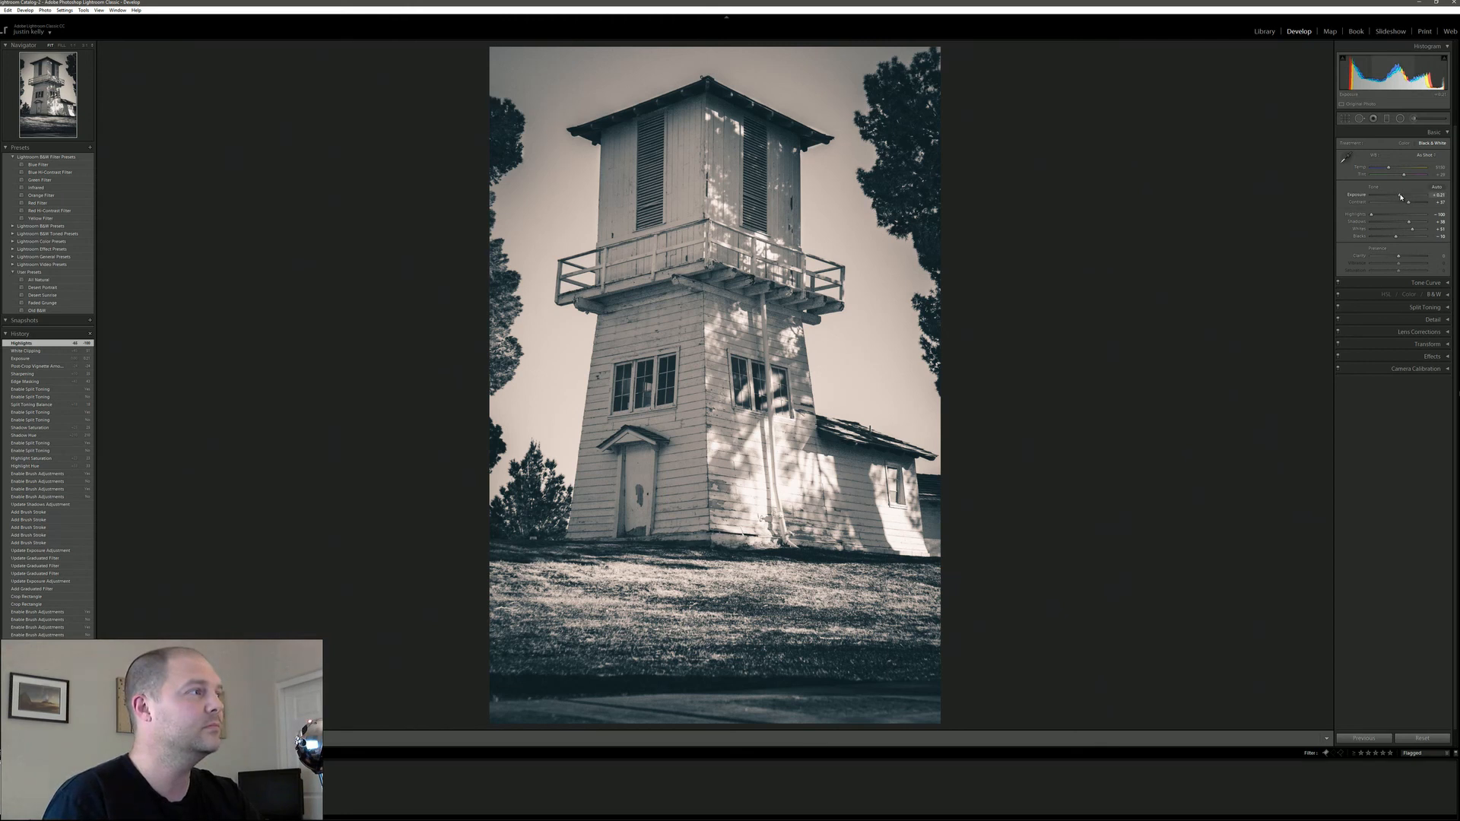
pyautogui.moveTo(1401, 197); pyautogui.dragTo(1404, 197)
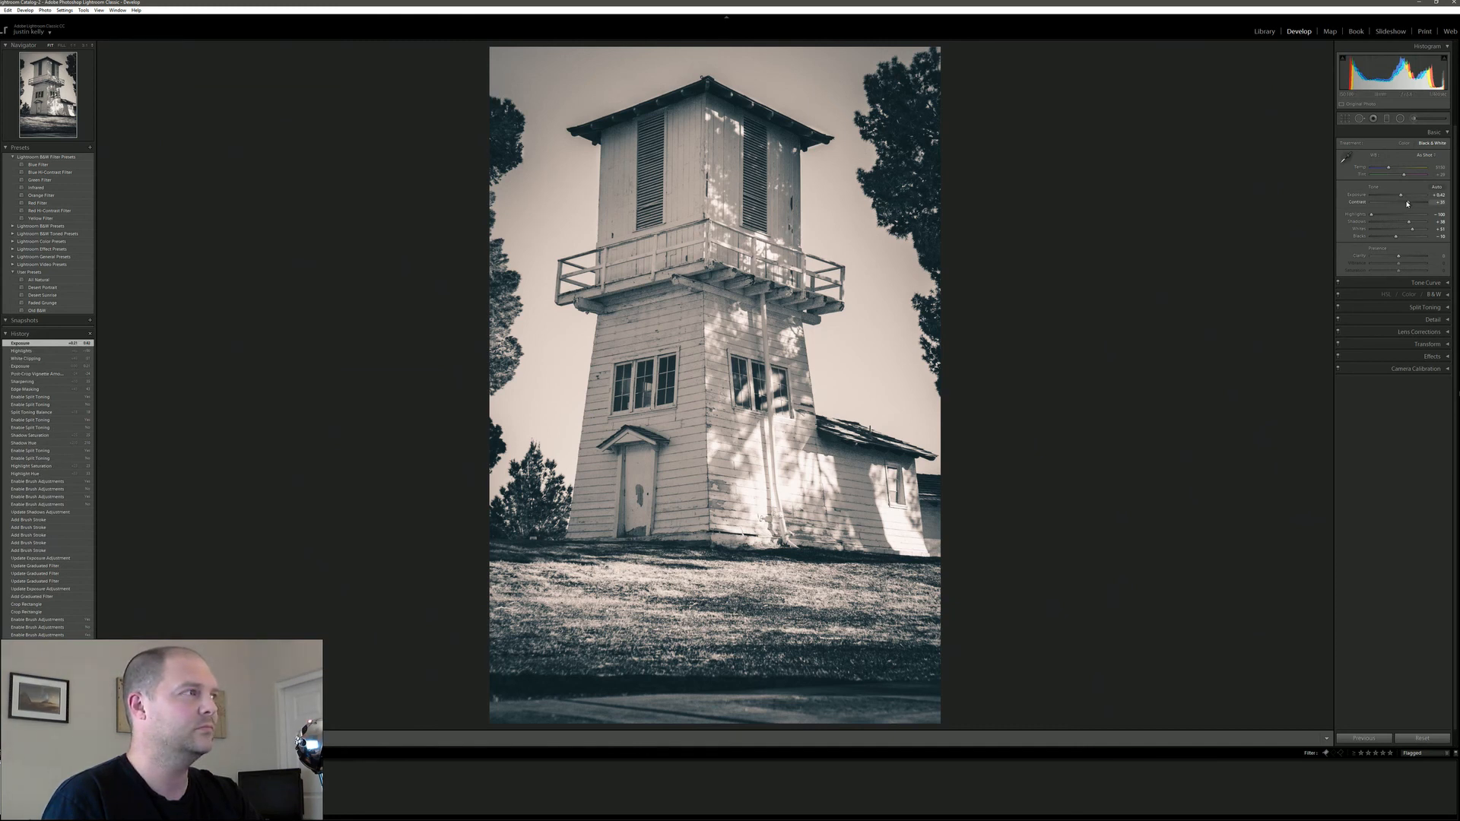
pyautogui.moveTo(1407, 204); pyautogui.dragTo(1405, 204)
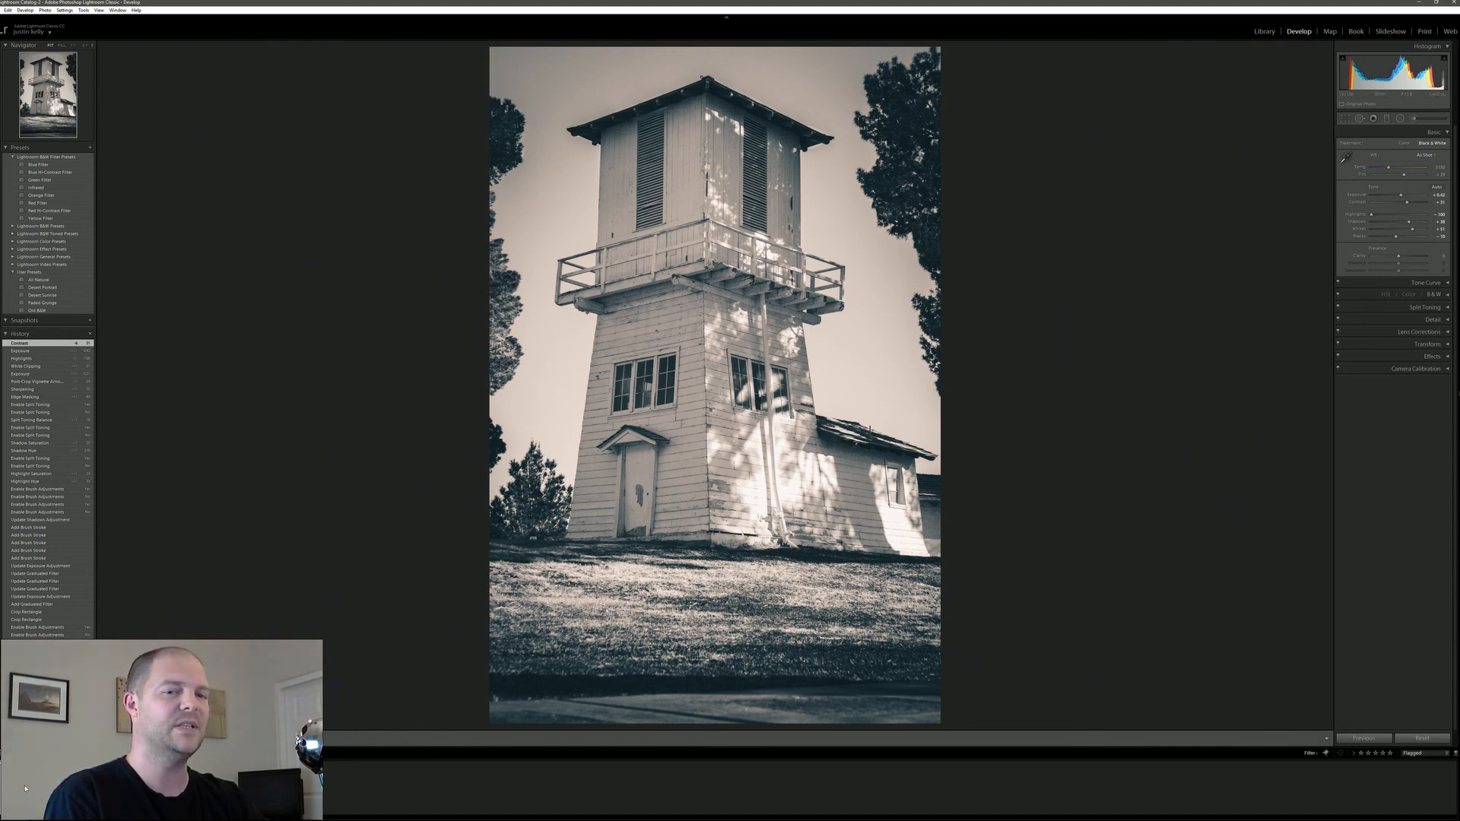
# Compare the finished tower edit with the earlier virtual copy of the same photo.
pyautogui.click(203, 794)
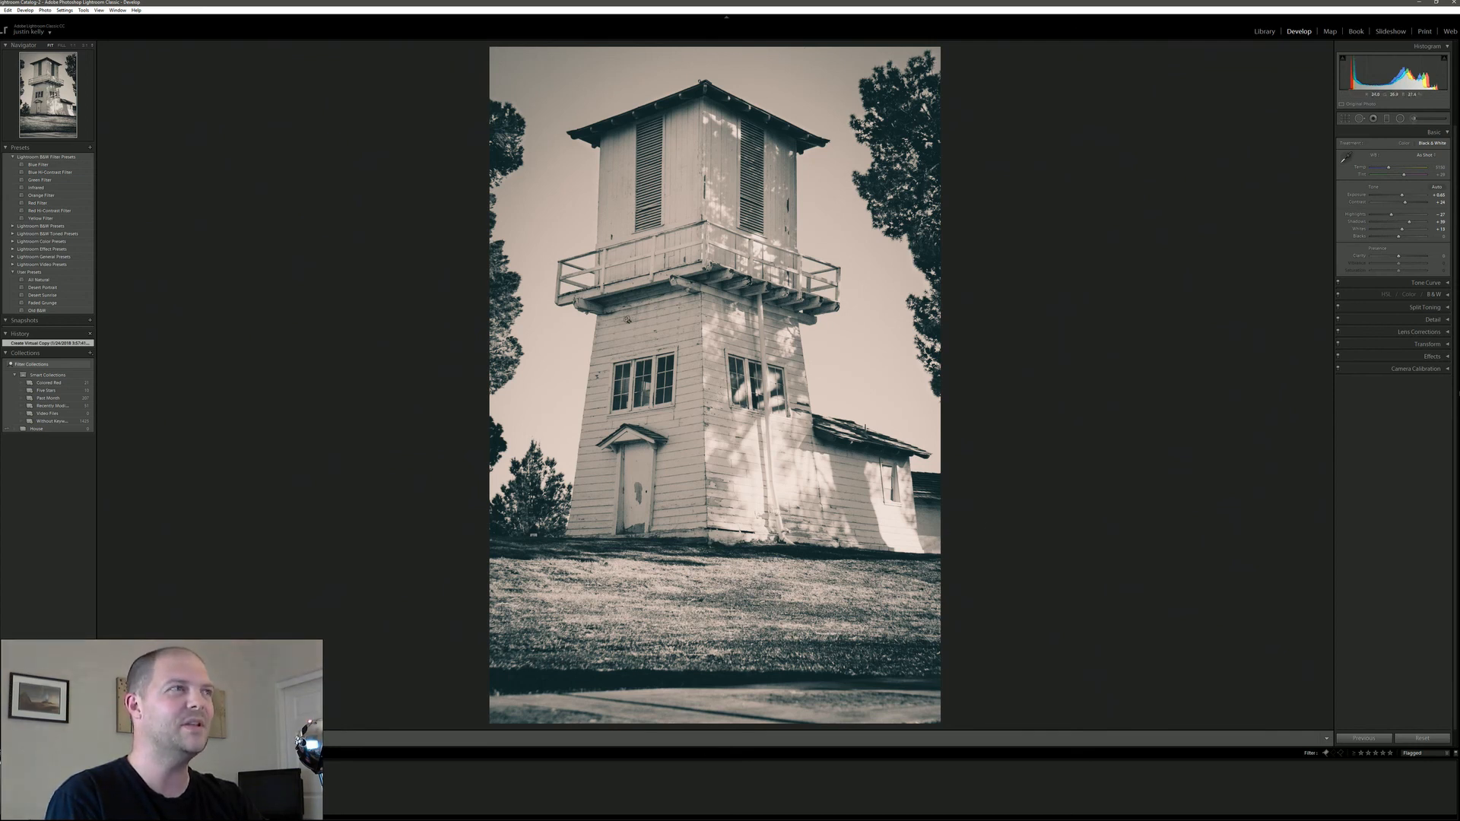
pyautogui.click(20, 795)
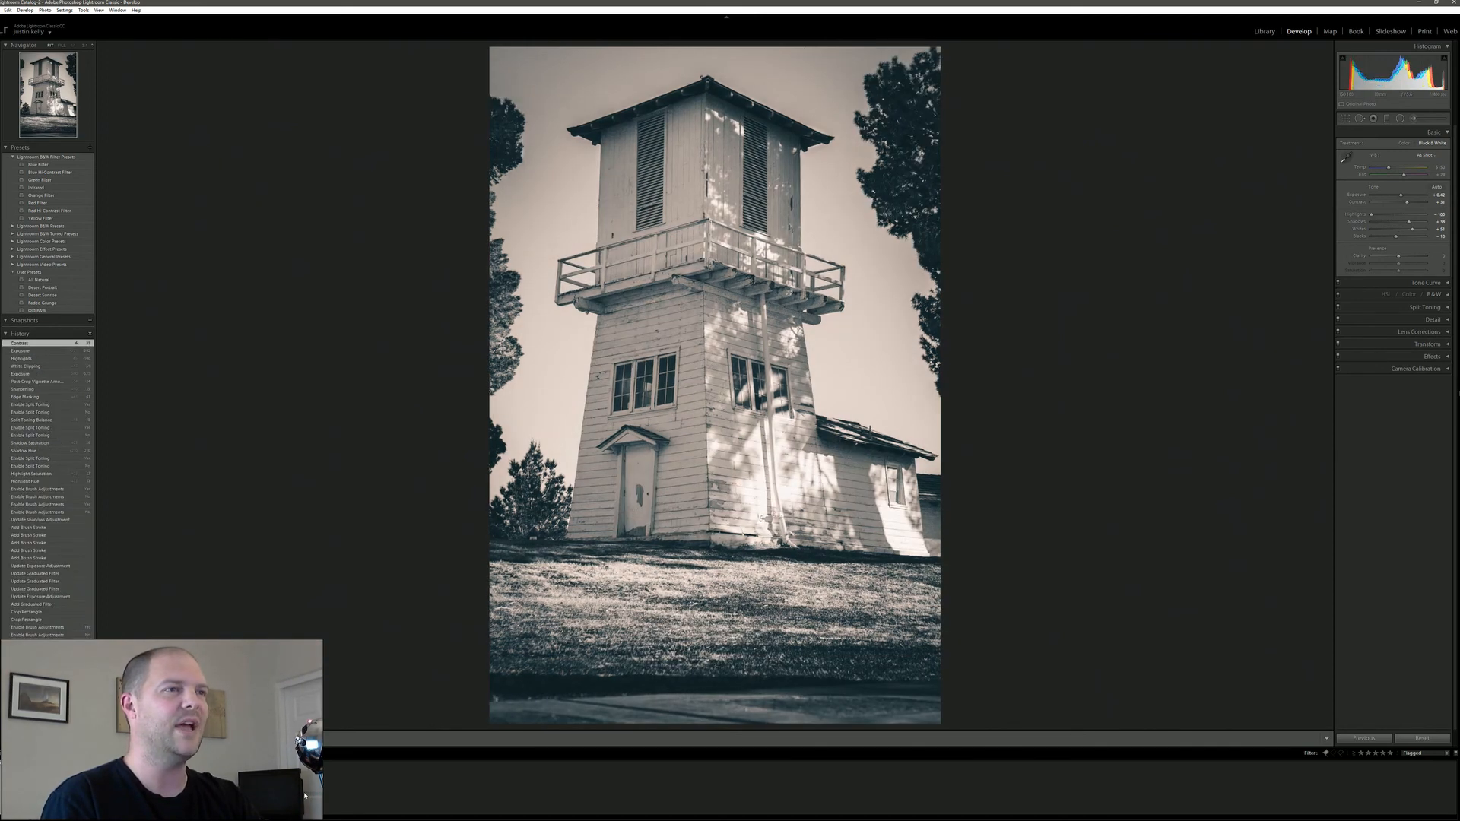
pyautogui.click(89, 786)
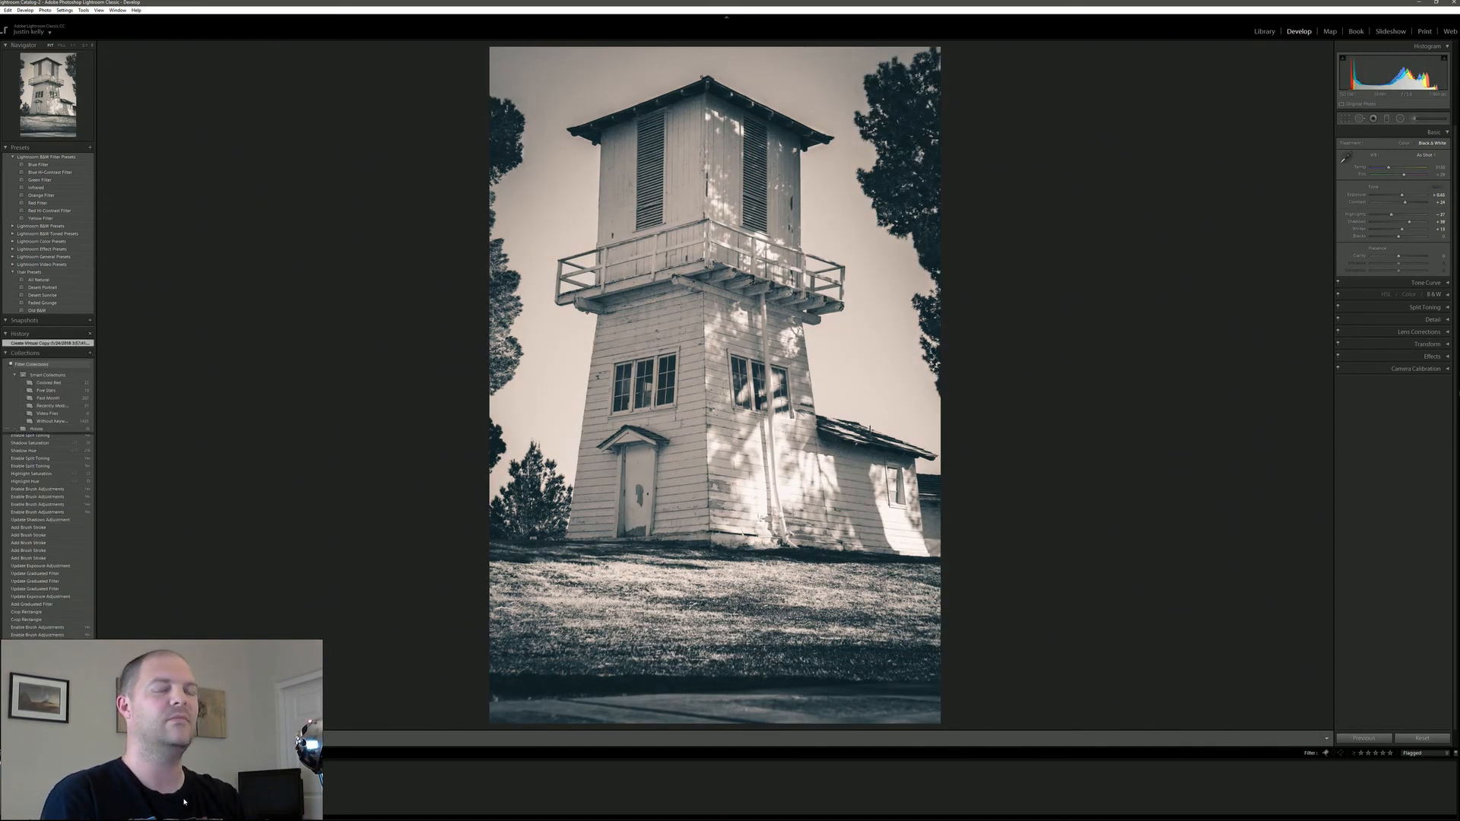